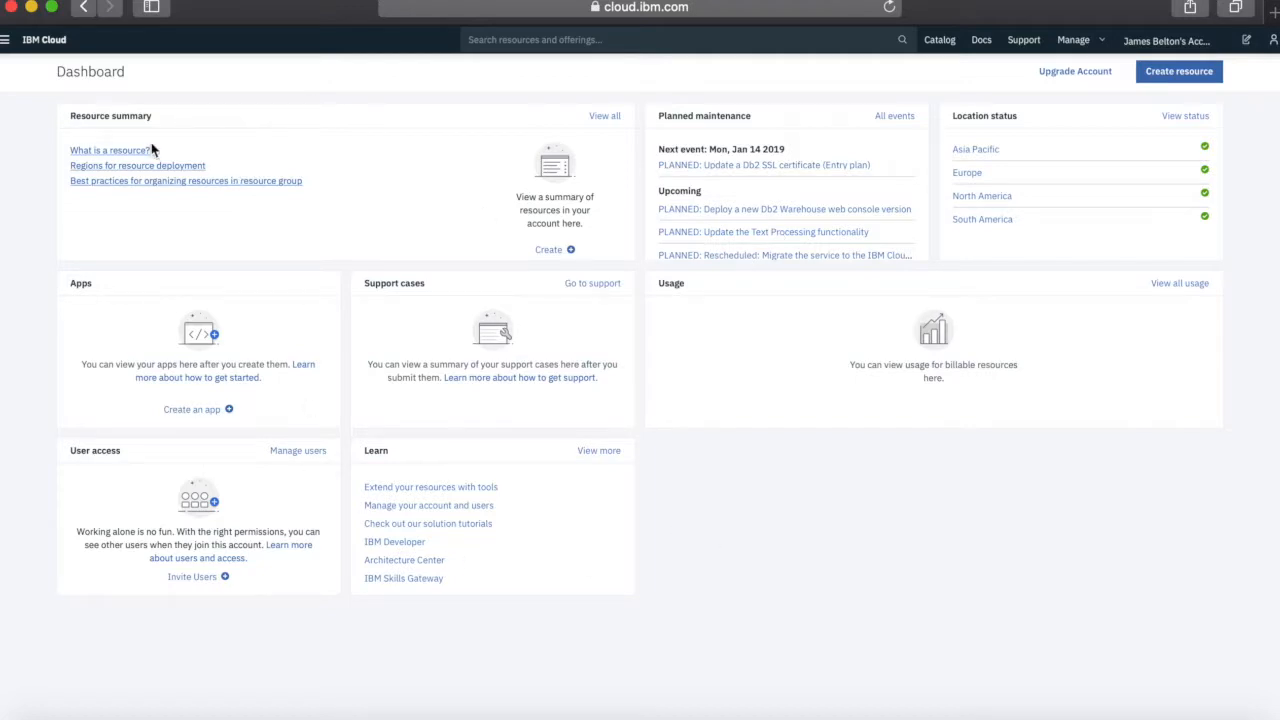
Go from the dashboard to the Account overview page via Manage > Account
left_click(43, 45)
left_click(1074, 42)
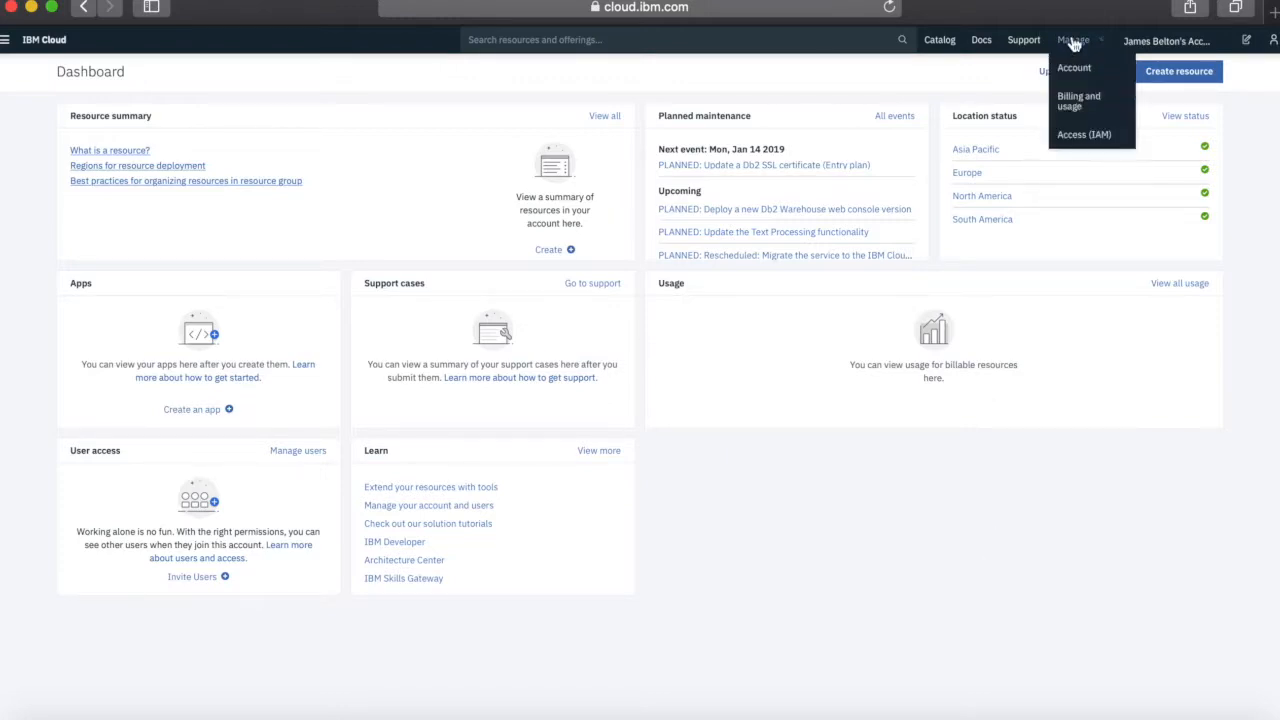
left_click(1077, 74)
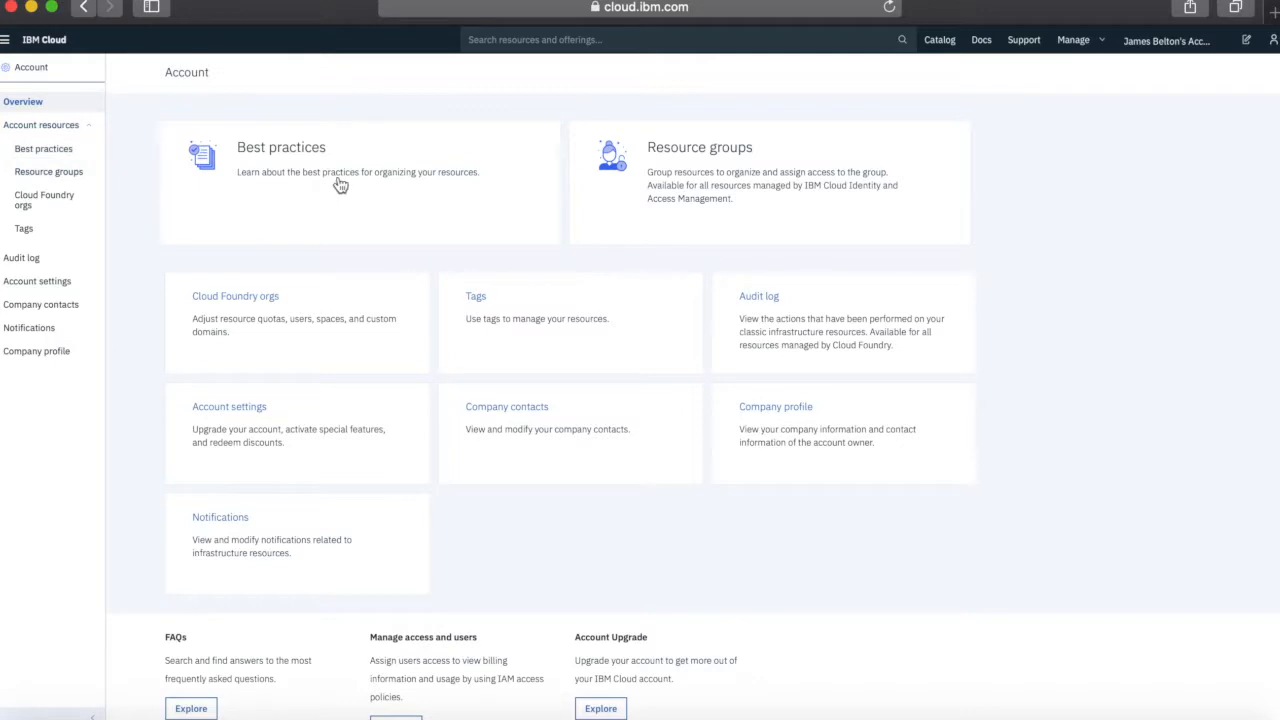
Open the Resource groups list and show the actions menu for the default group
left_click(727, 156)
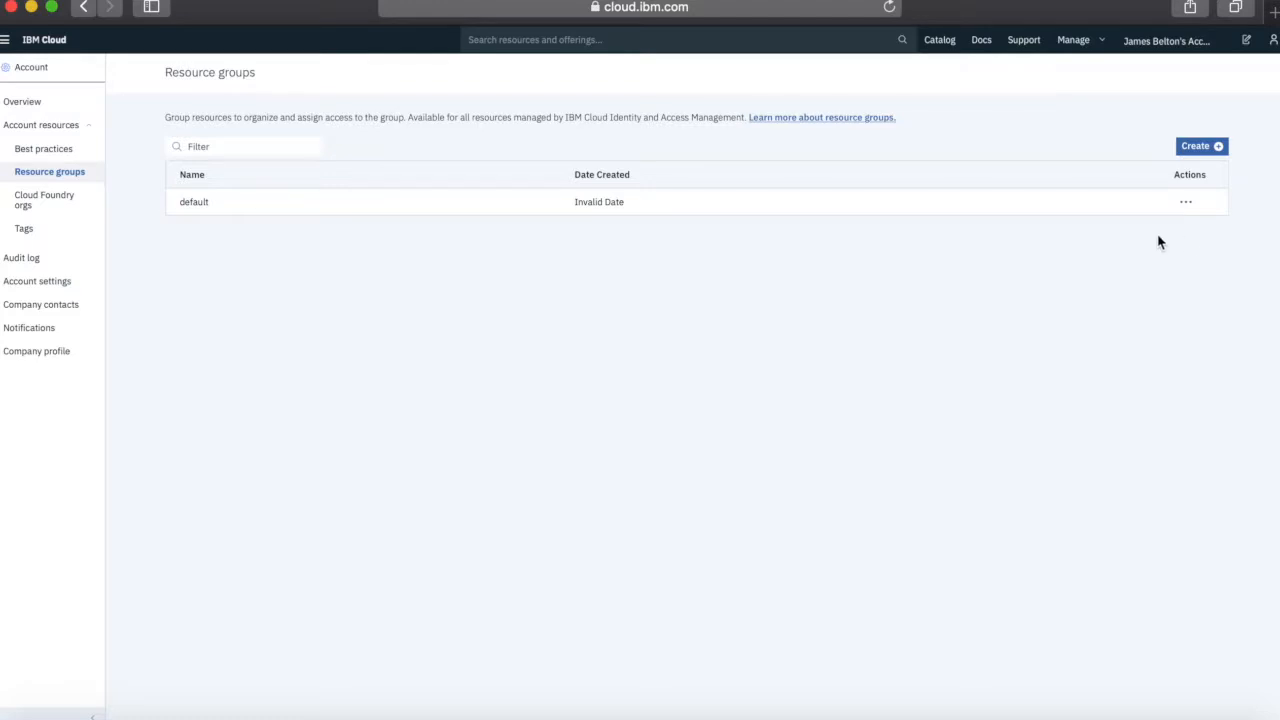
left_click(1189, 207)
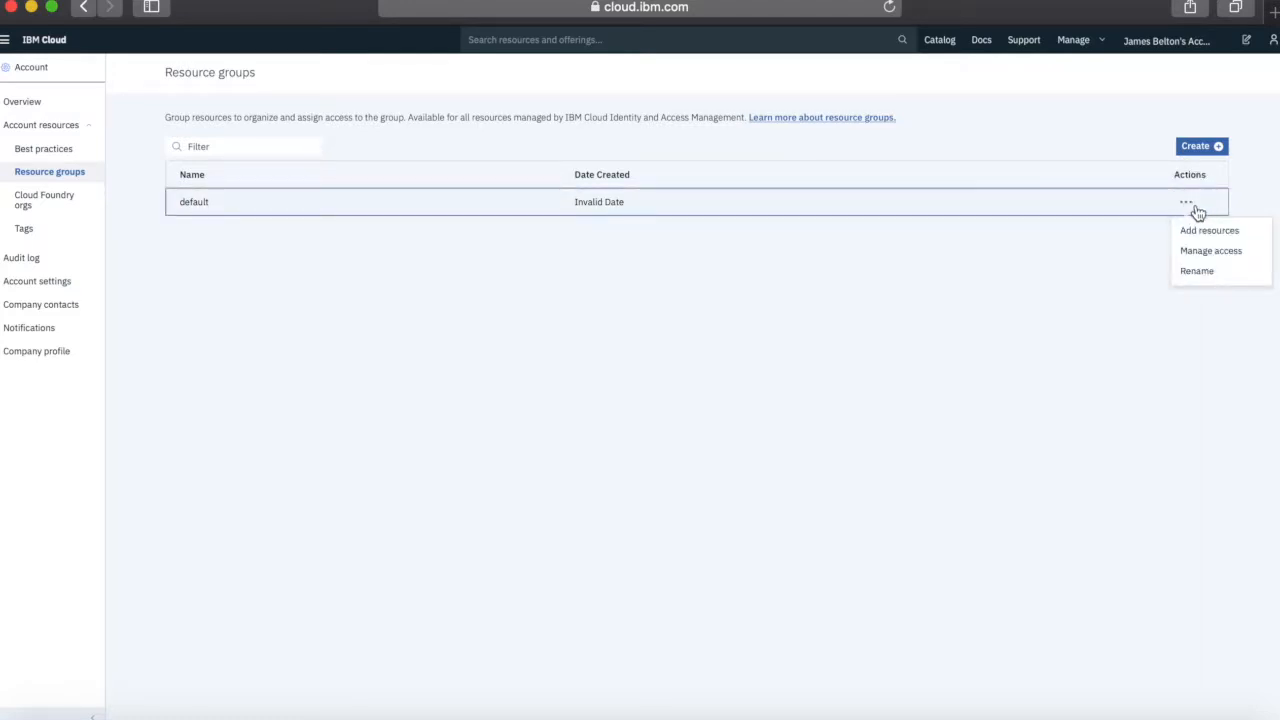
Rename the default resource group to MyFirstRG and save it
left_click(1197, 272)
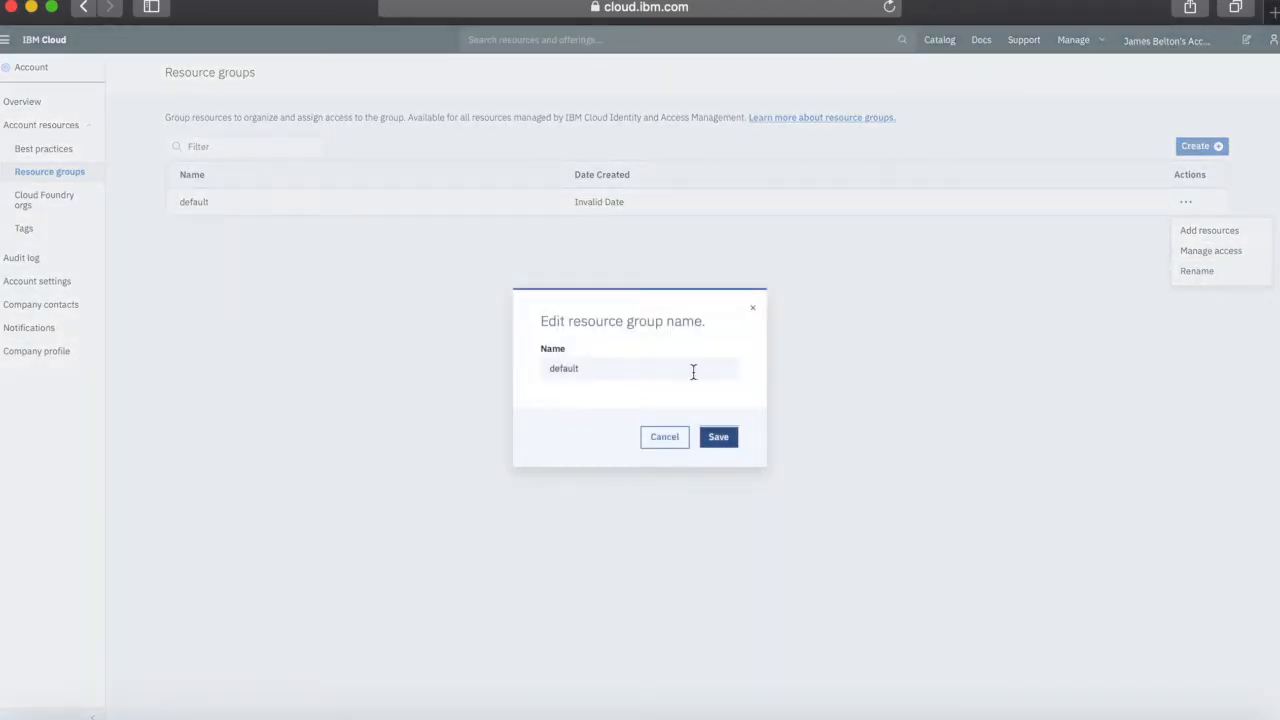
left_click_drag(594, 372, 523, 366)
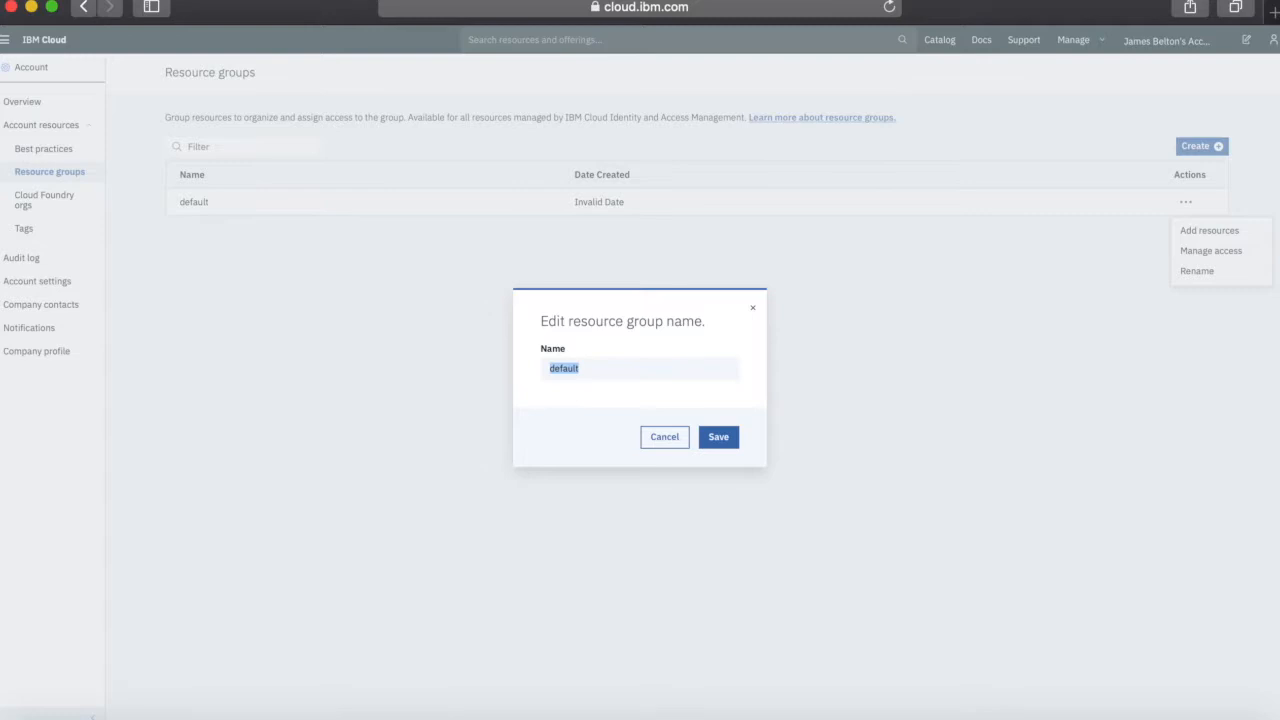
type("MyFirt")
left_click(722, 440)
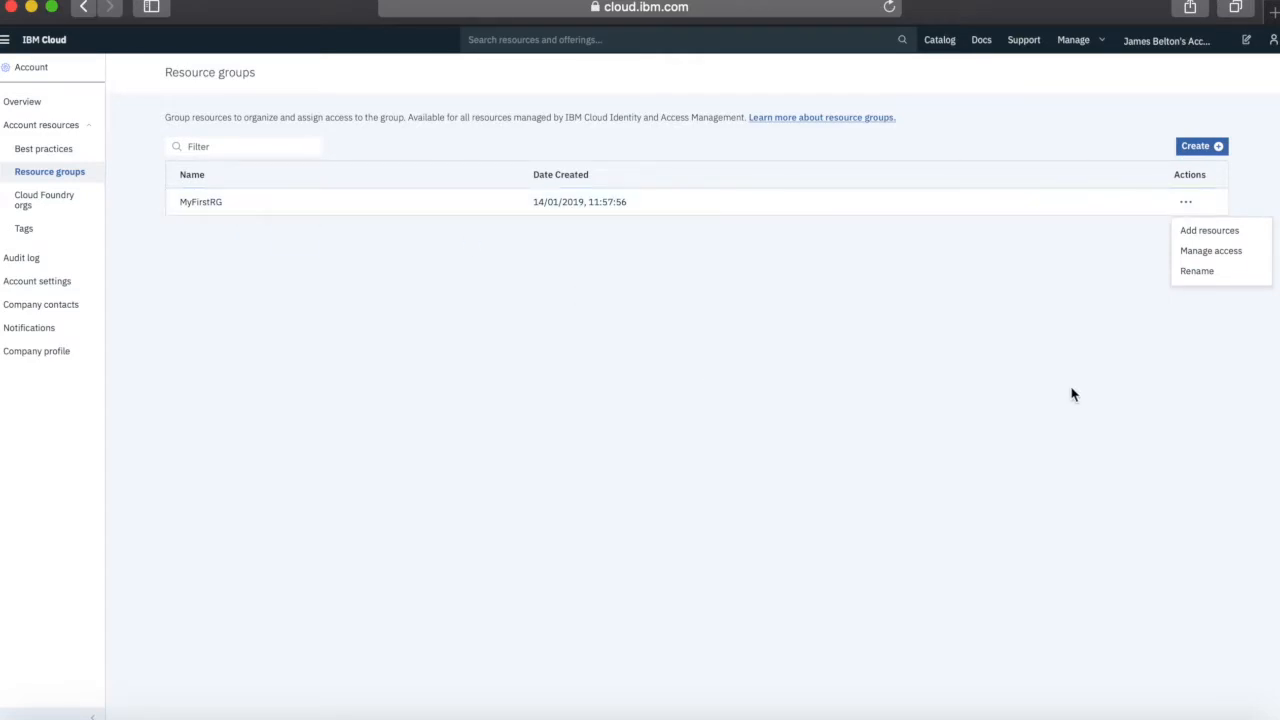
left_click(1166, 410)
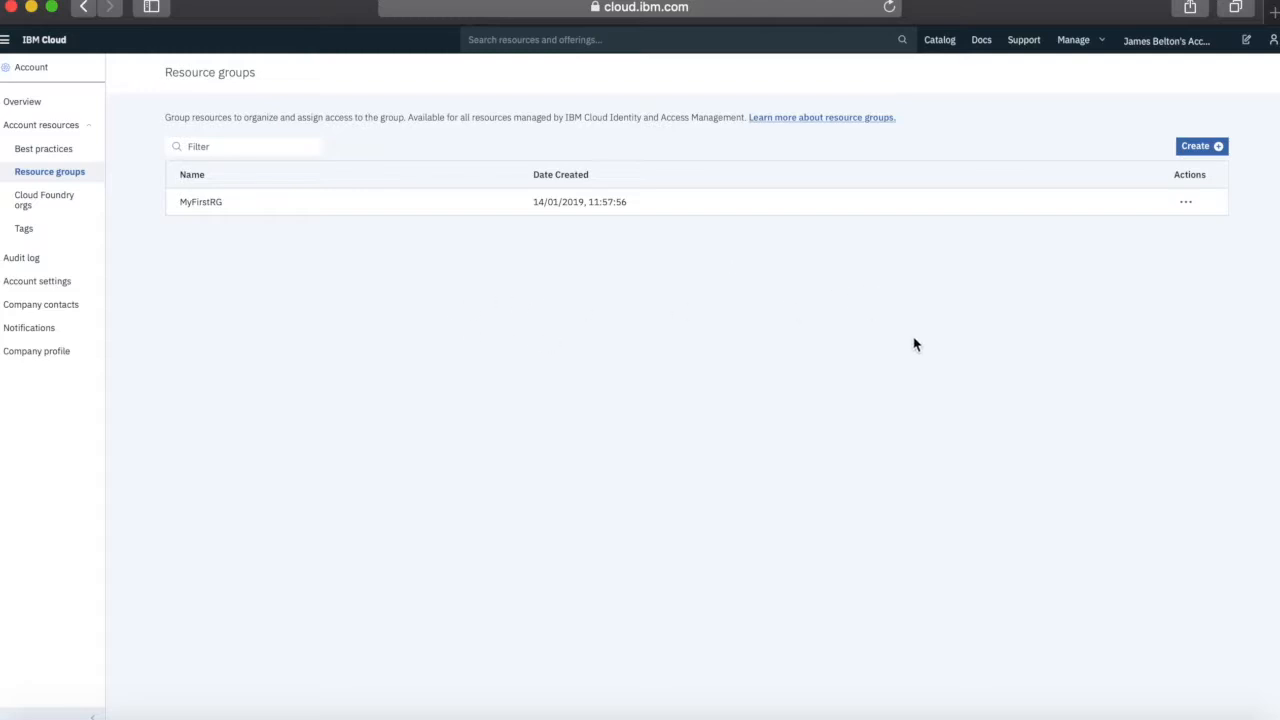
left_click(61, 202)
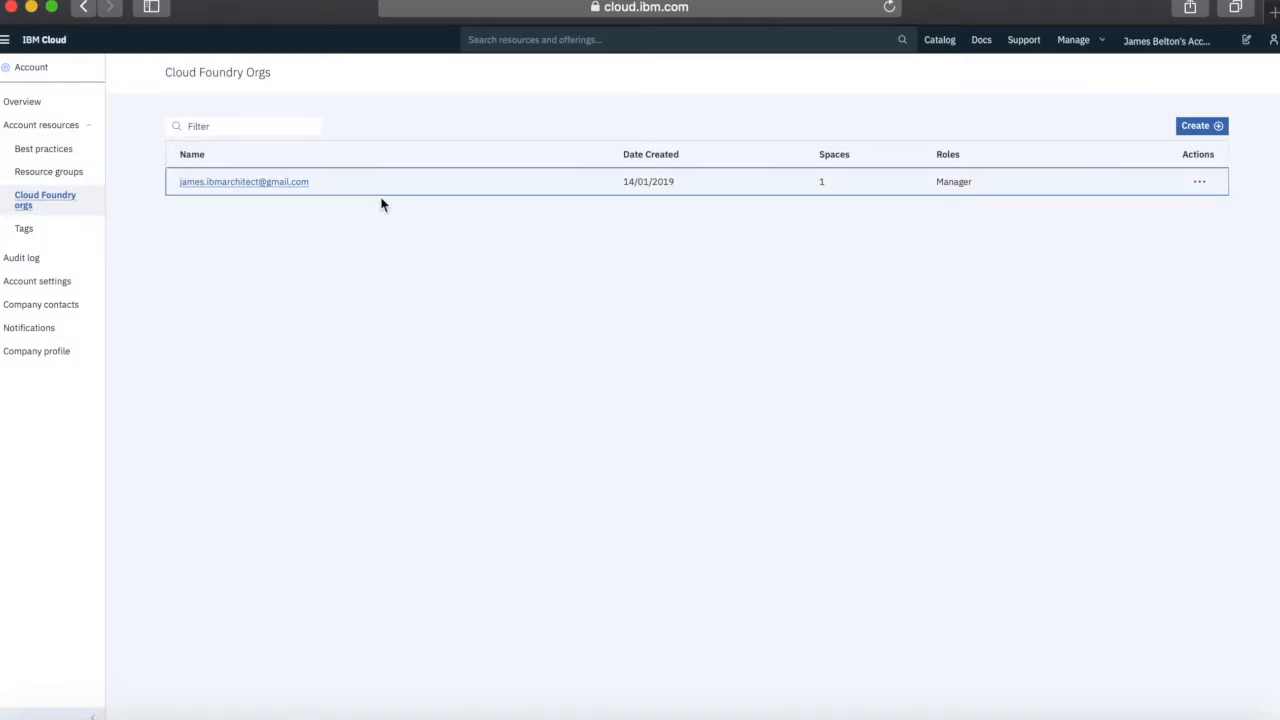
Open the Cloud Foundry org's spaces list showing the Dev space, and start adding a space
left_click(1206, 191)
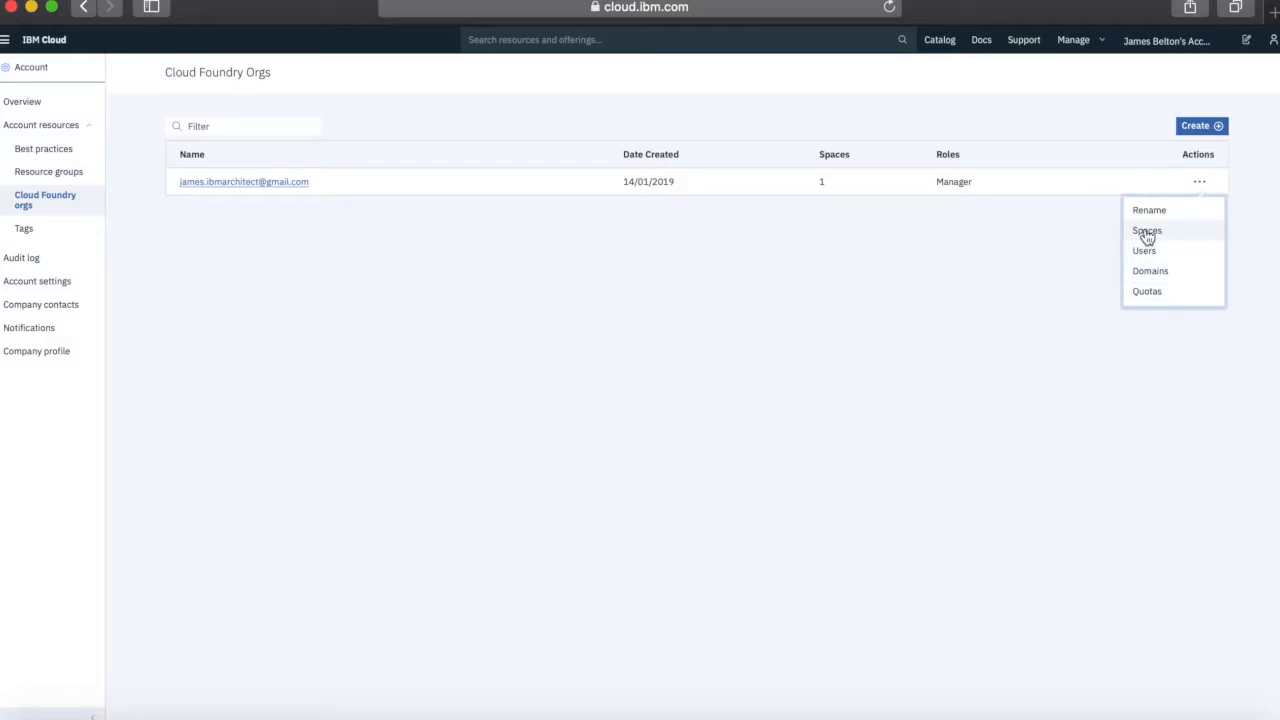
left_click(229, 181)
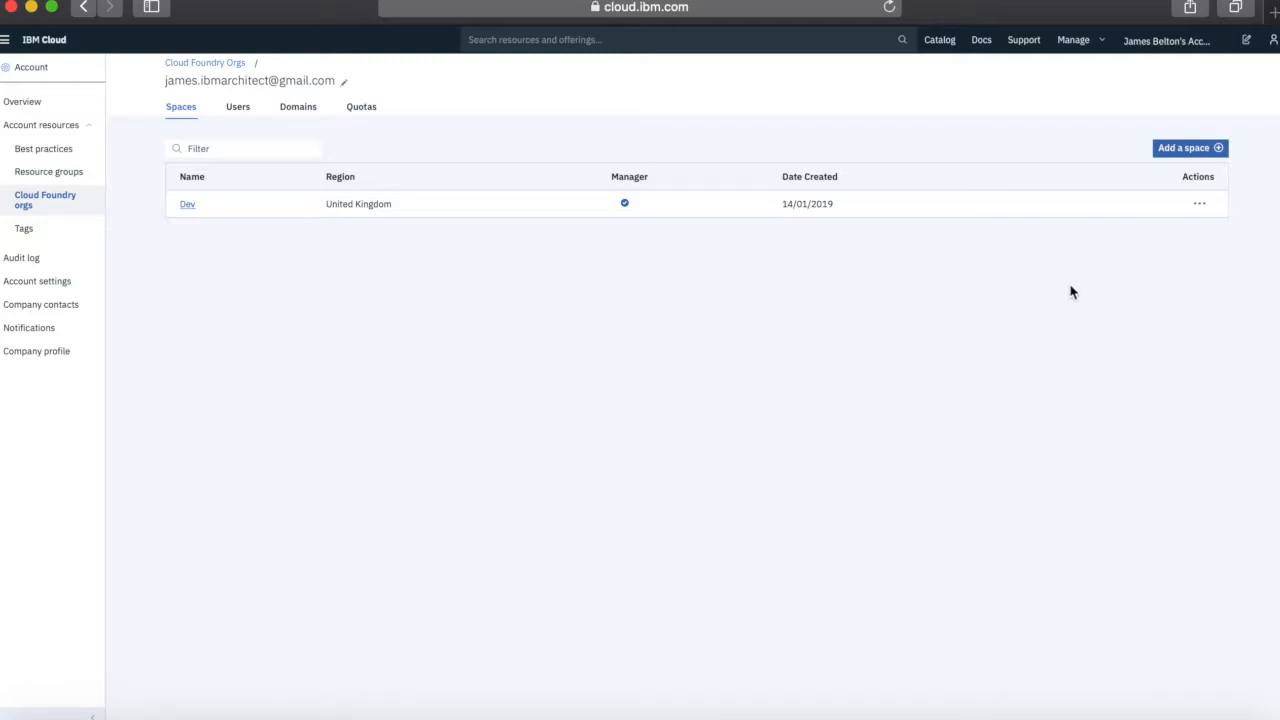
left_click(1193, 150)
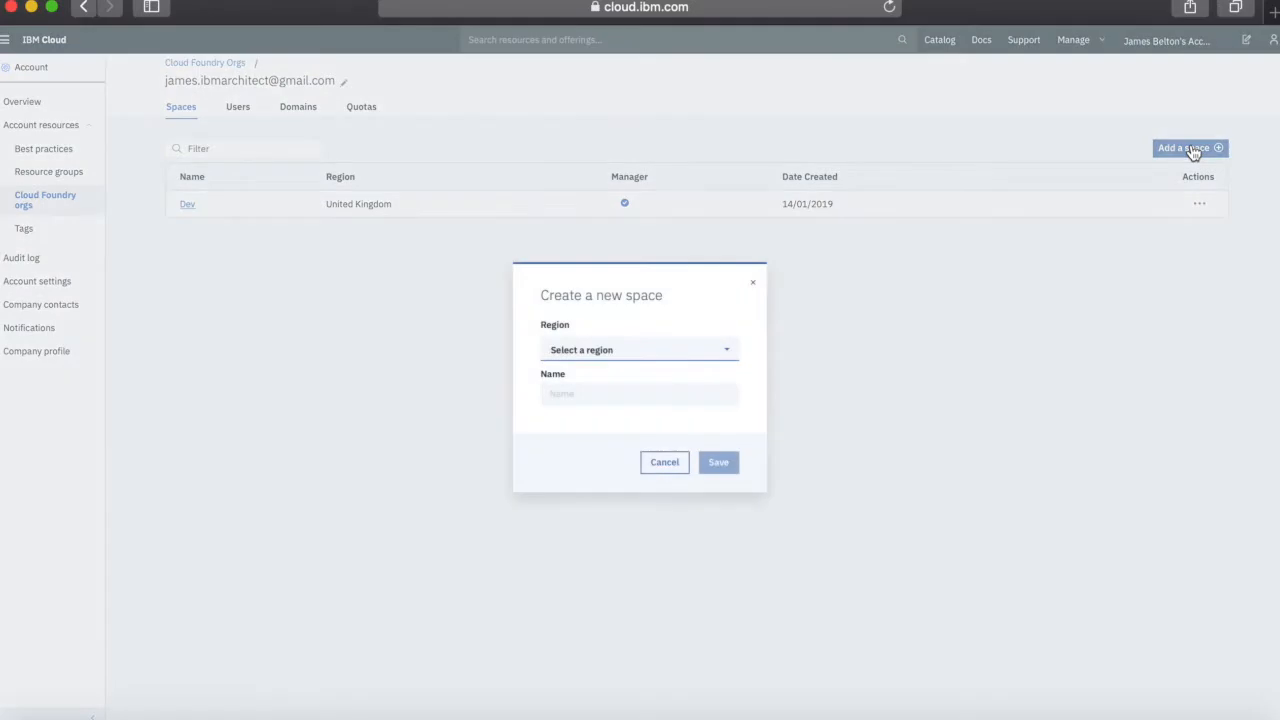
Create a space named Test in the United Kingdom region, then return to the orgs list
left_click(641, 355)
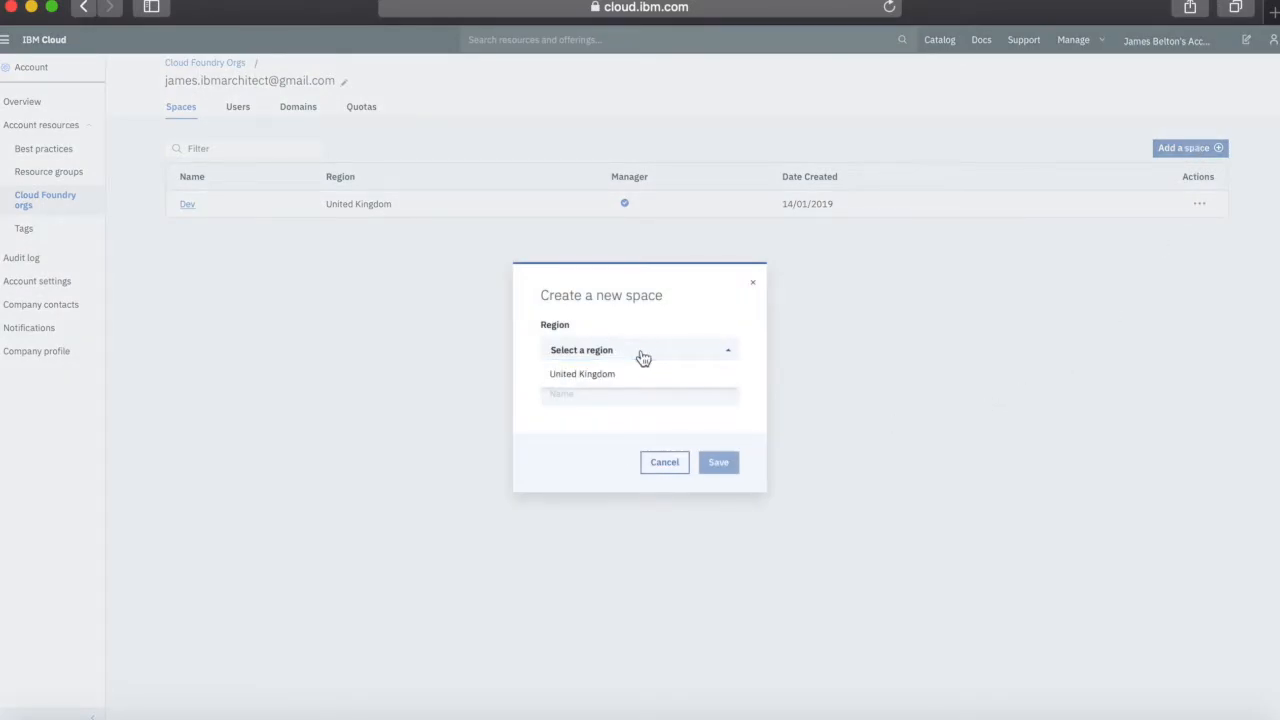
left_click(597, 381)
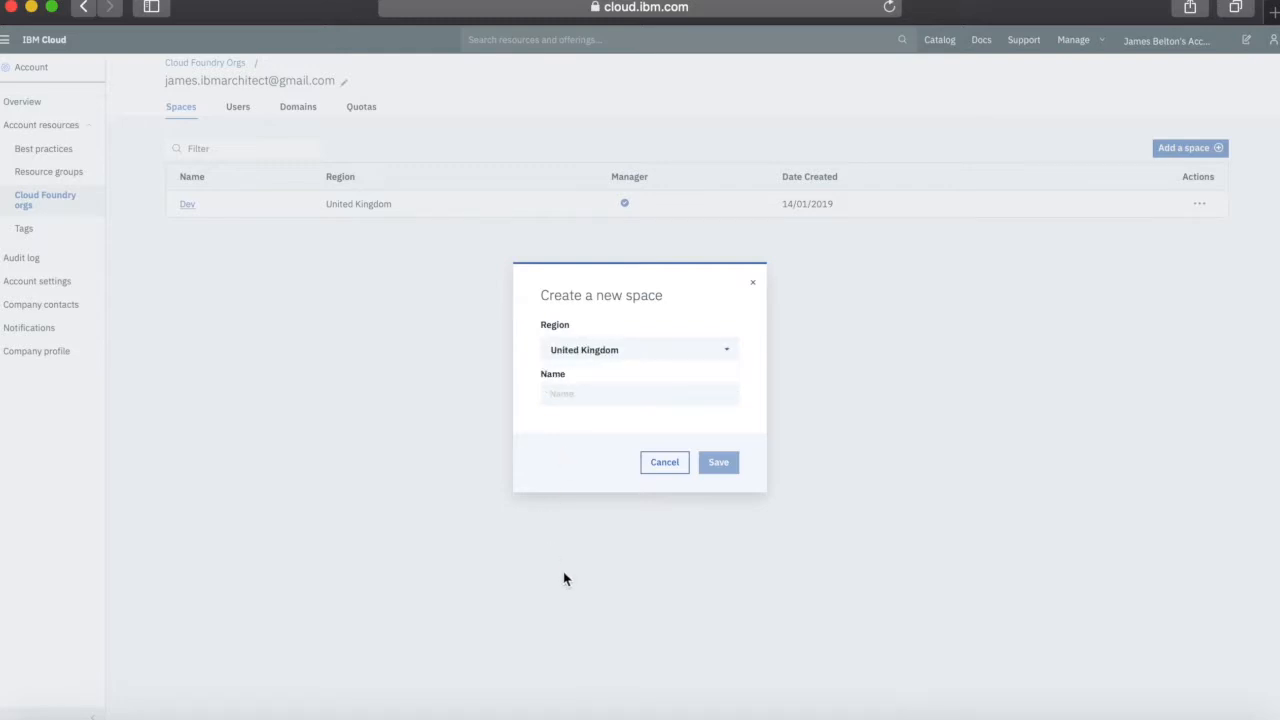
type("Test")
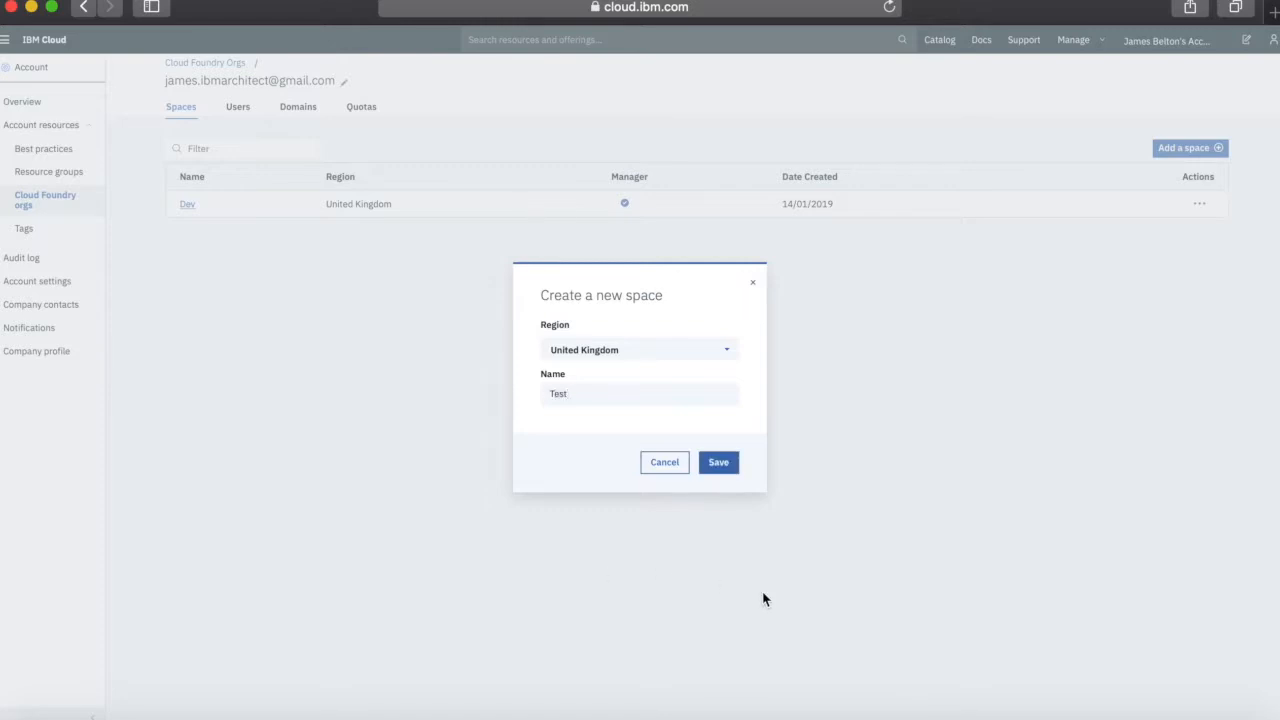
left_click(719, 463)
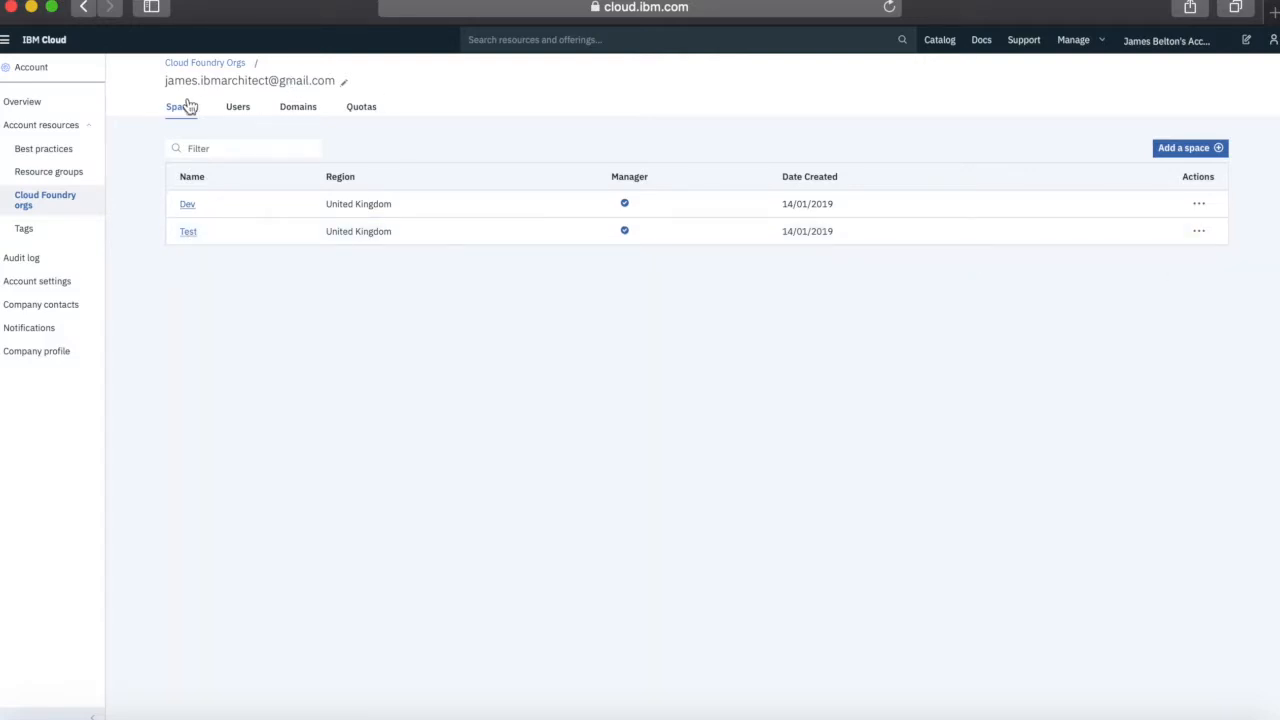
left_click(213, 64)
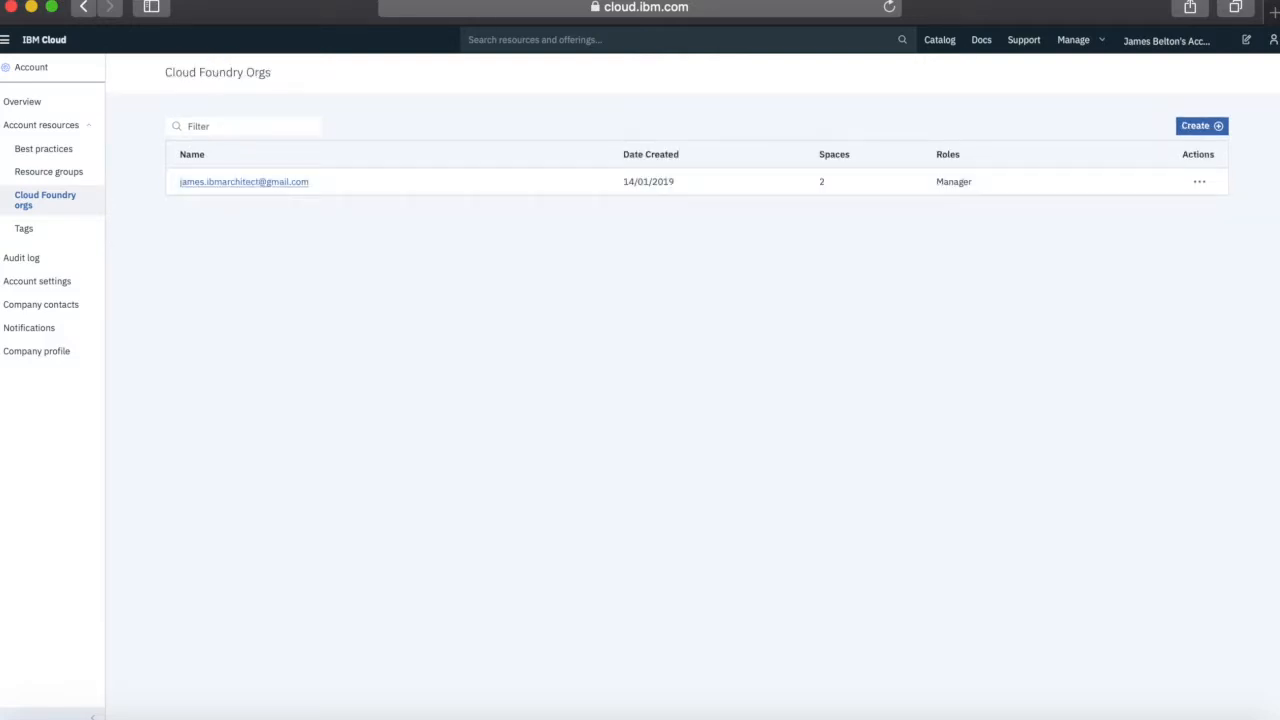
Try adding a second Cloud Foundry org and resource group, dismissing both Lite limit warnings
left_click(1202, 131)
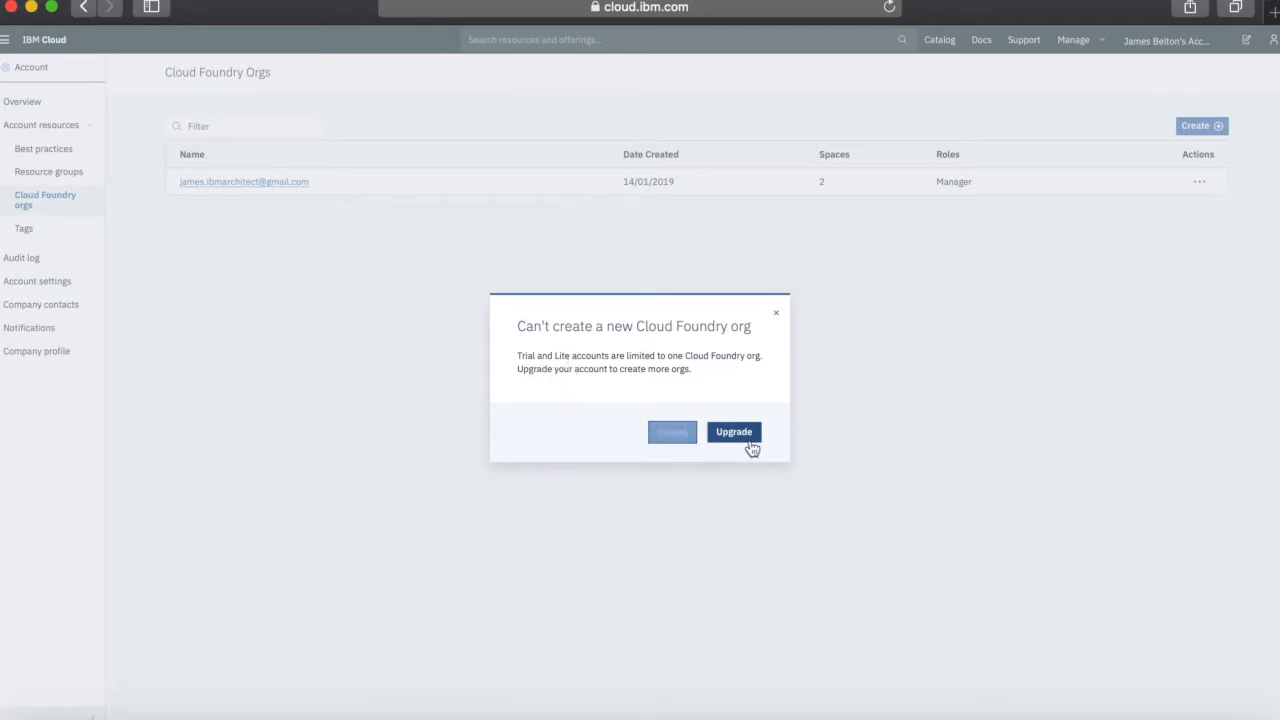
left_click(674, 438)
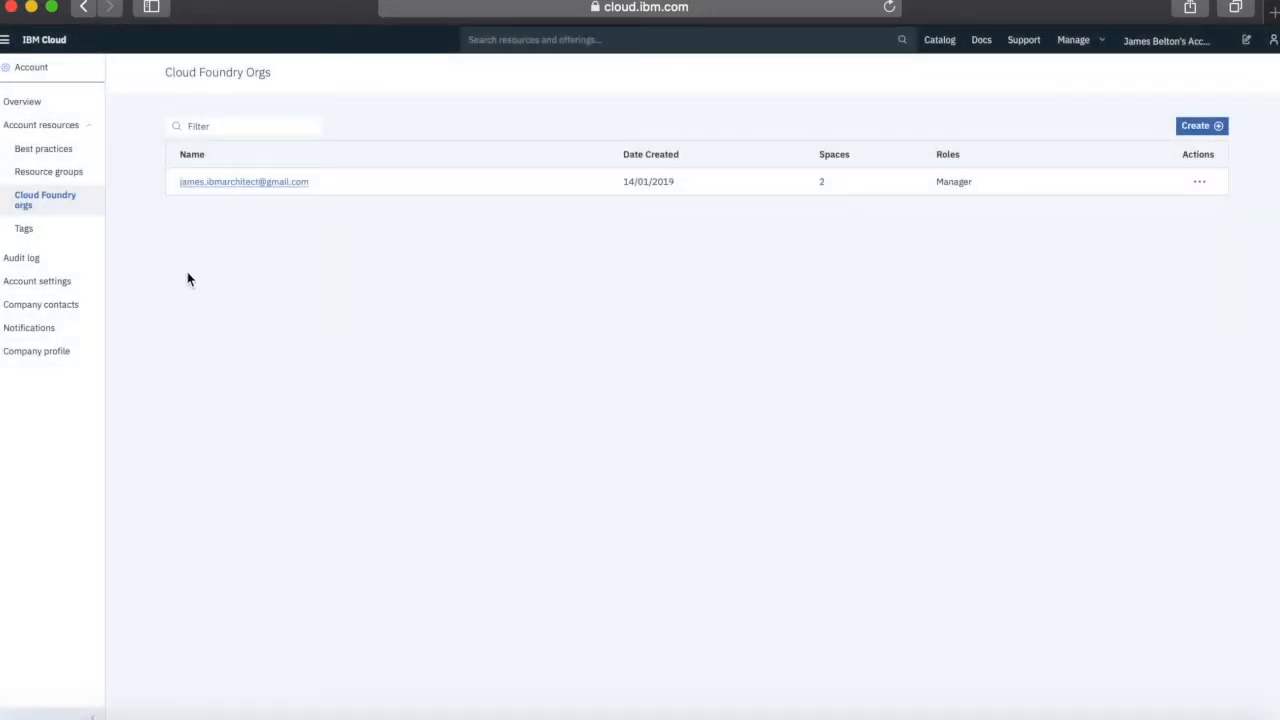
left_click(64, 171)
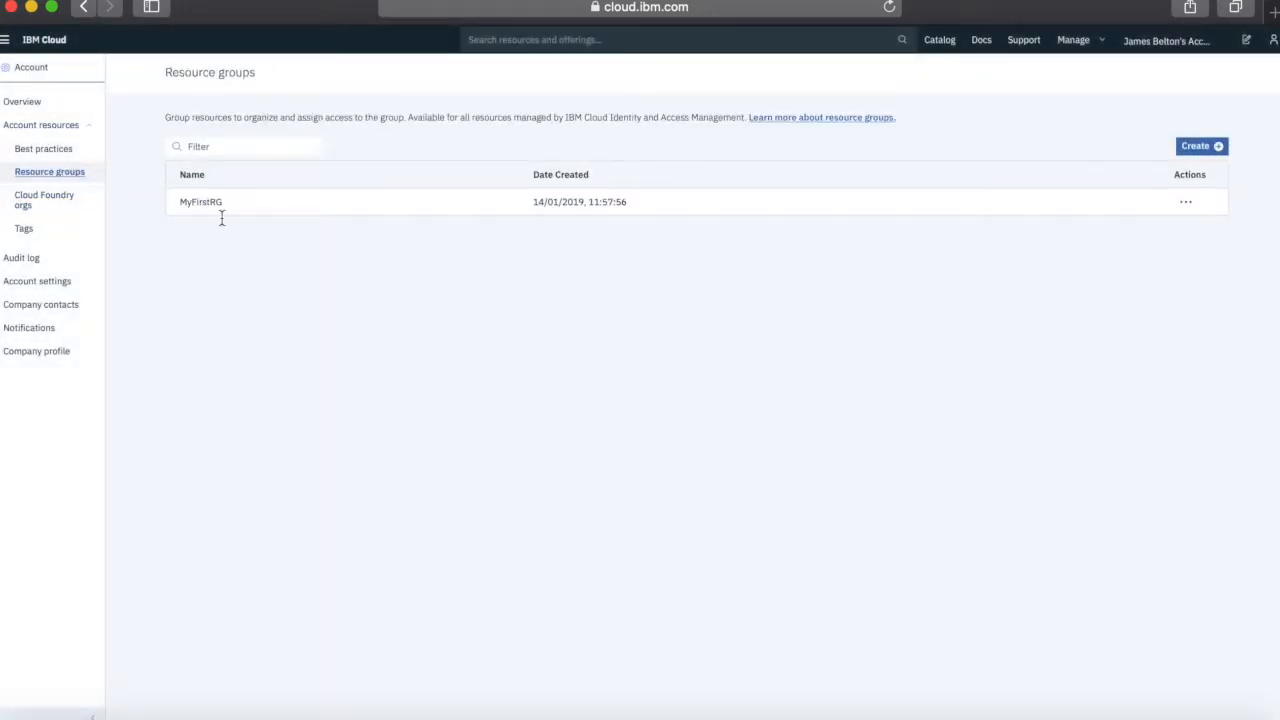
left_click(1194, 147)
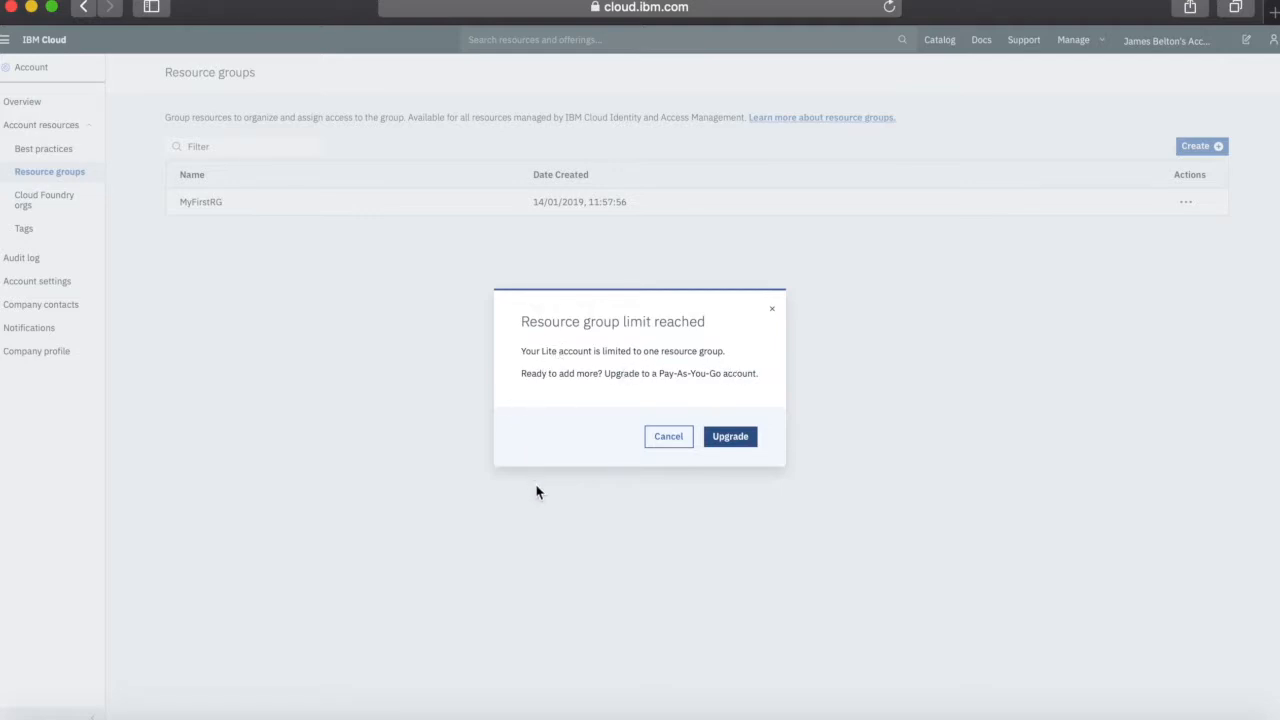
left_click(676, 442)
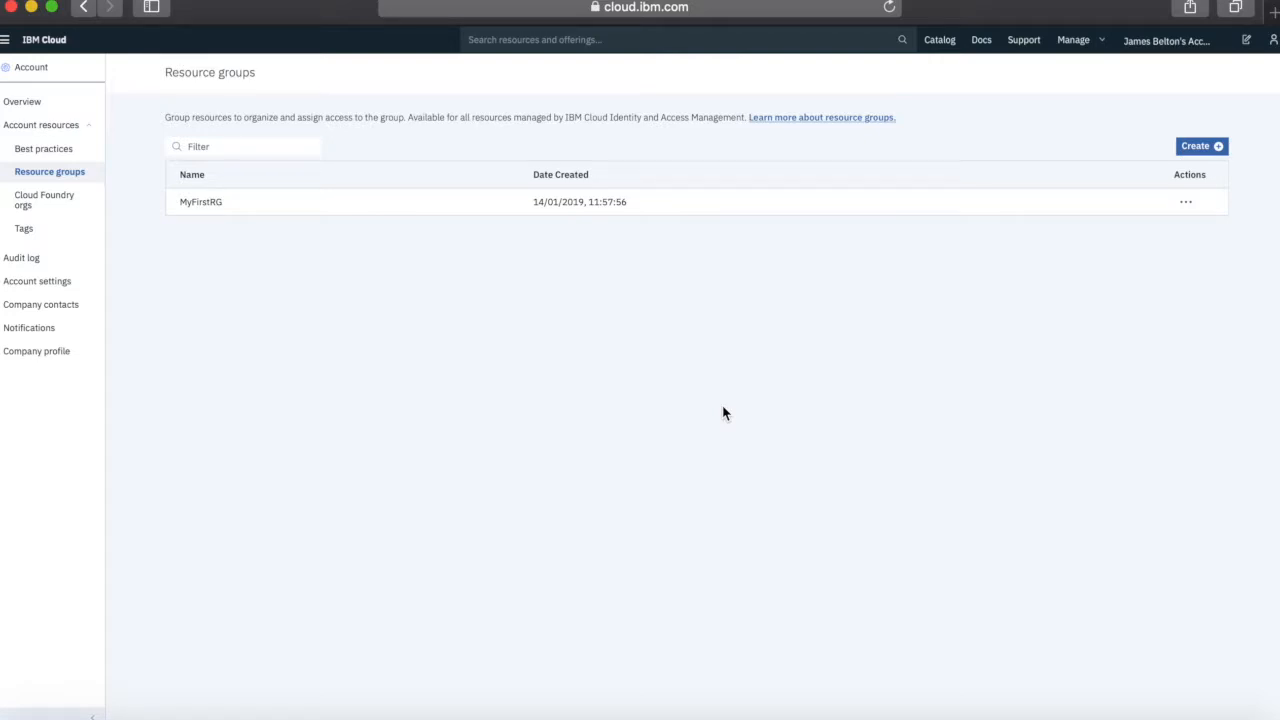
Return to the Account overview page through the Manage > Account header menu
left_click(1080, 47)
left_click(1077, 73)
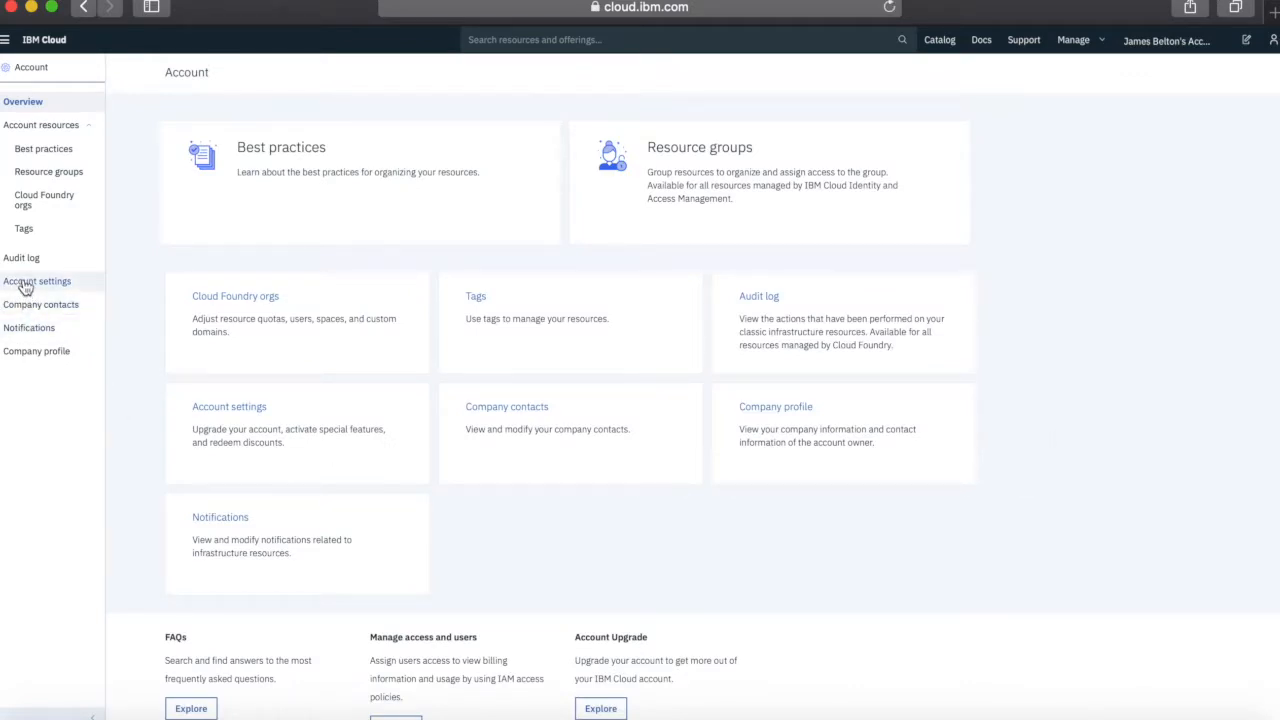
Open Account settings and bring up the Edit Account Name dialog
left_click(25, 286)
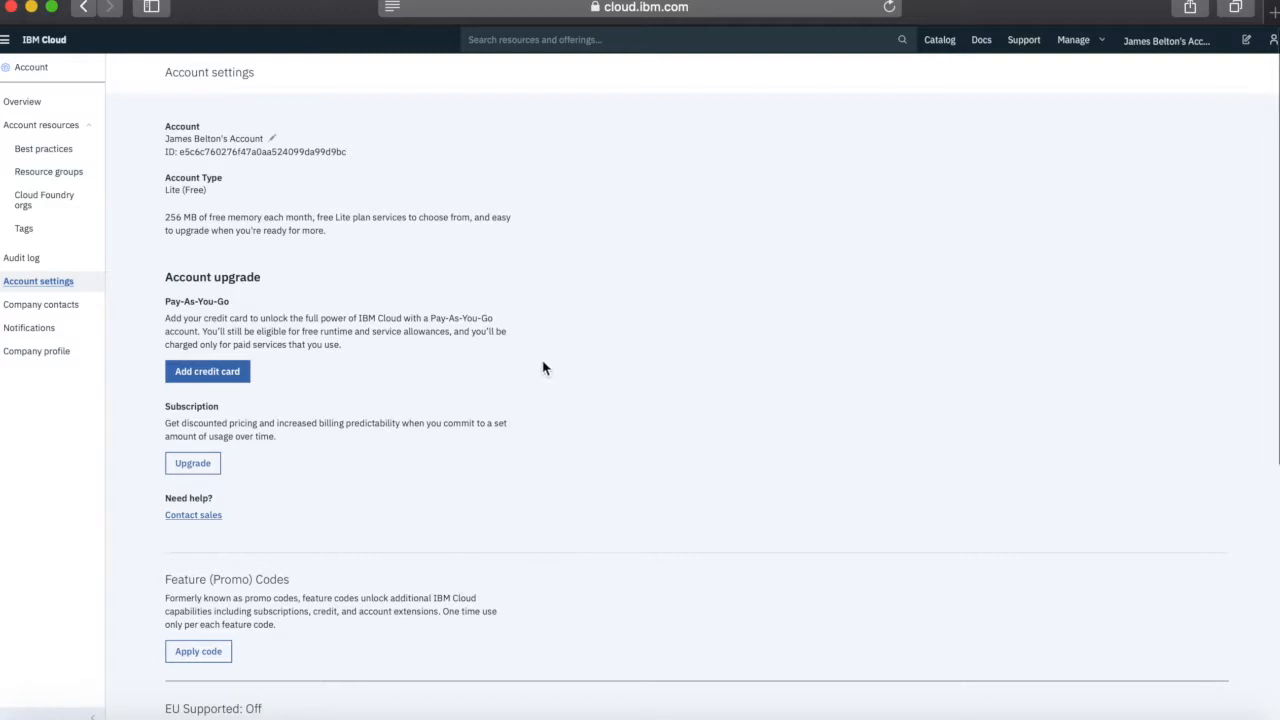
left_click(273, 141)
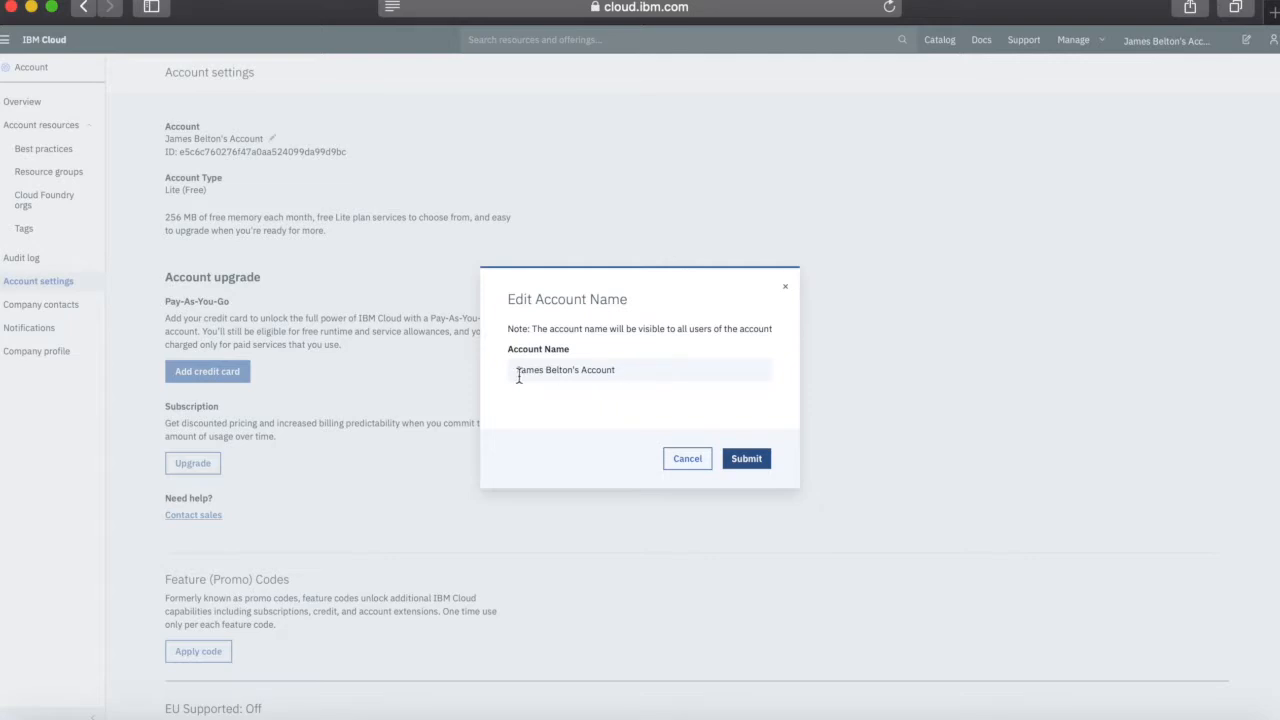
Cancel renaming the account to Beltek, then begin adding a credit card
left_click_drag(629, 366, 491, 366)
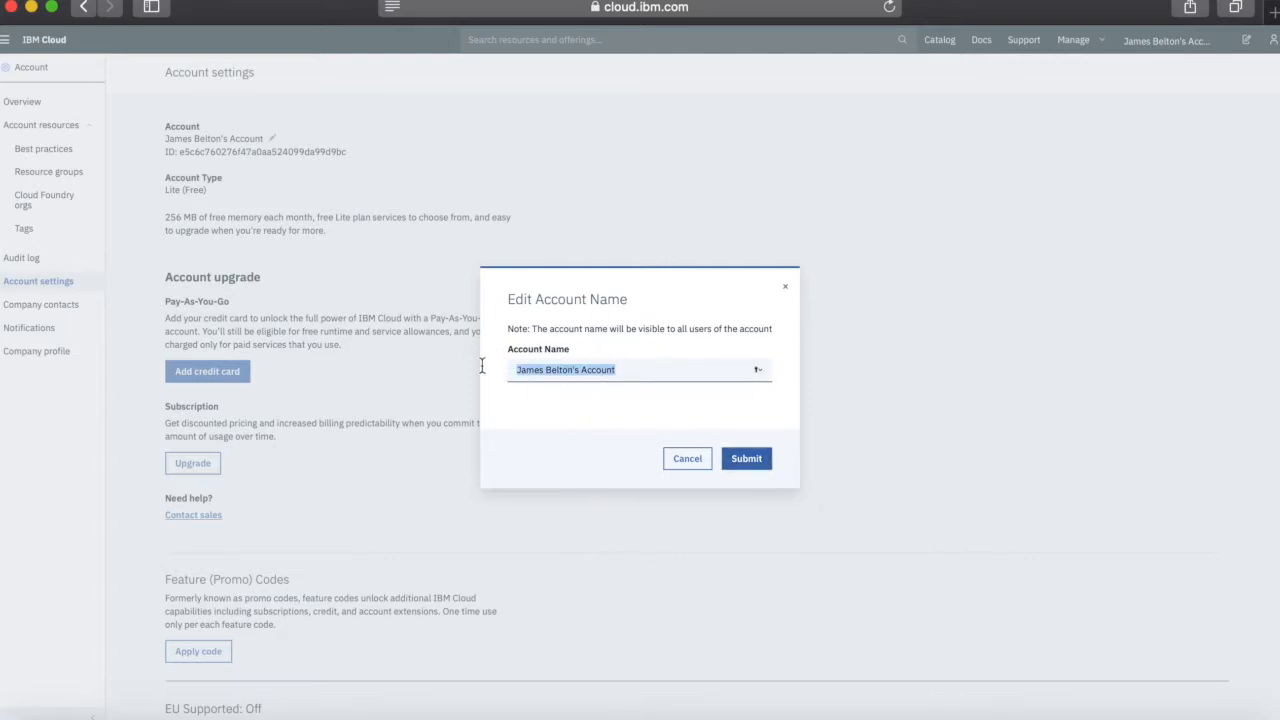
type("Beltek")
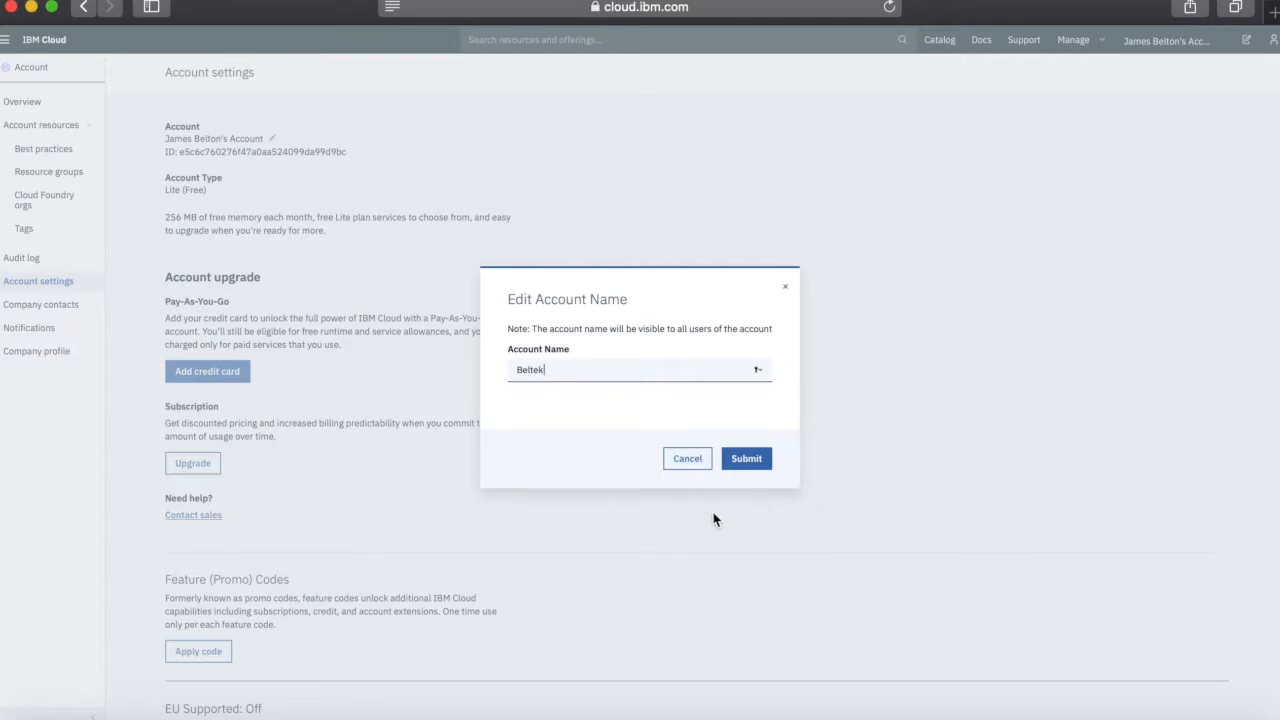
left_click(697, 464)
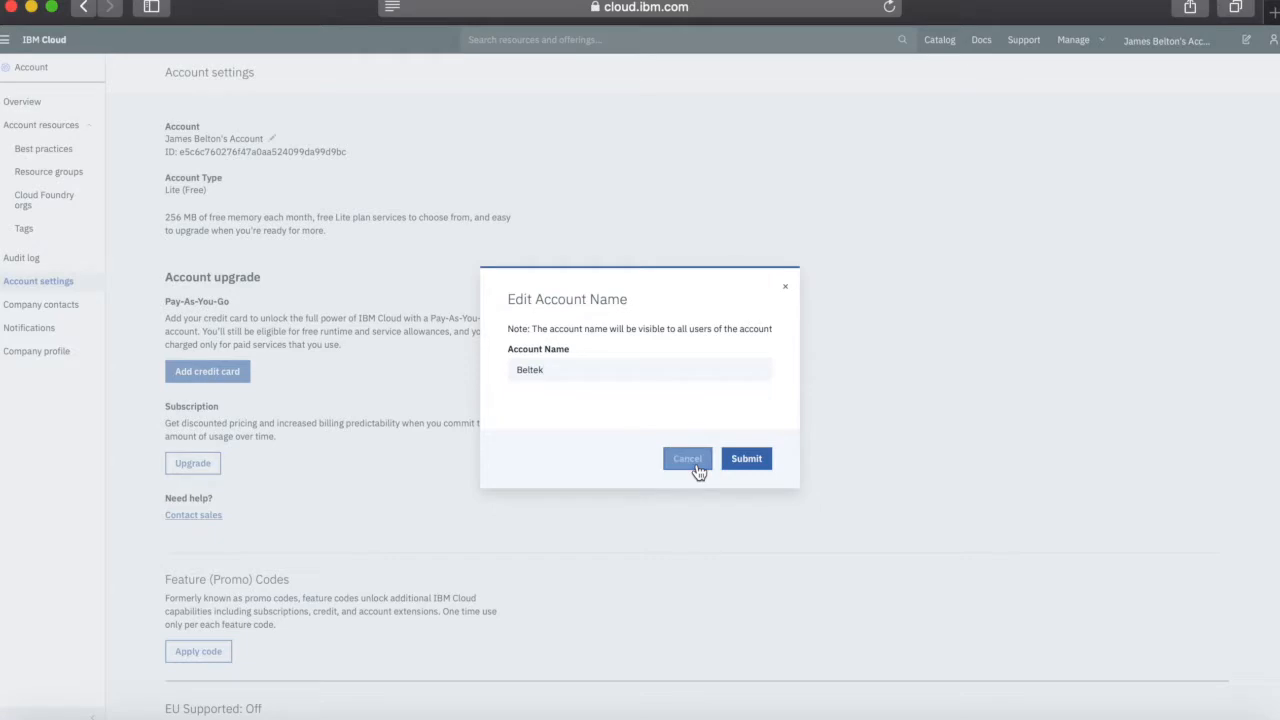
left_click(228, 374)
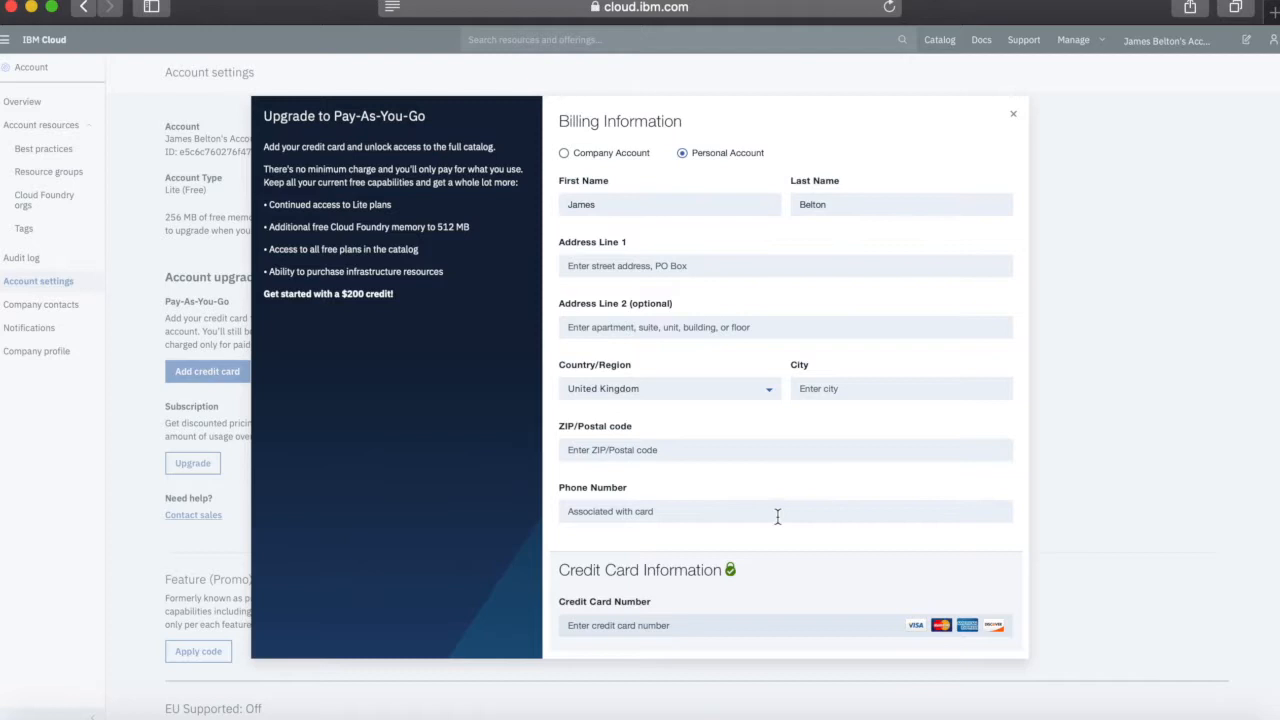
Scroll through the Upgrade to Pay-As-You-Go billing form to review its fields
scroll(781, 514, "down", 1)
scroll(781, 514, "down", 5)
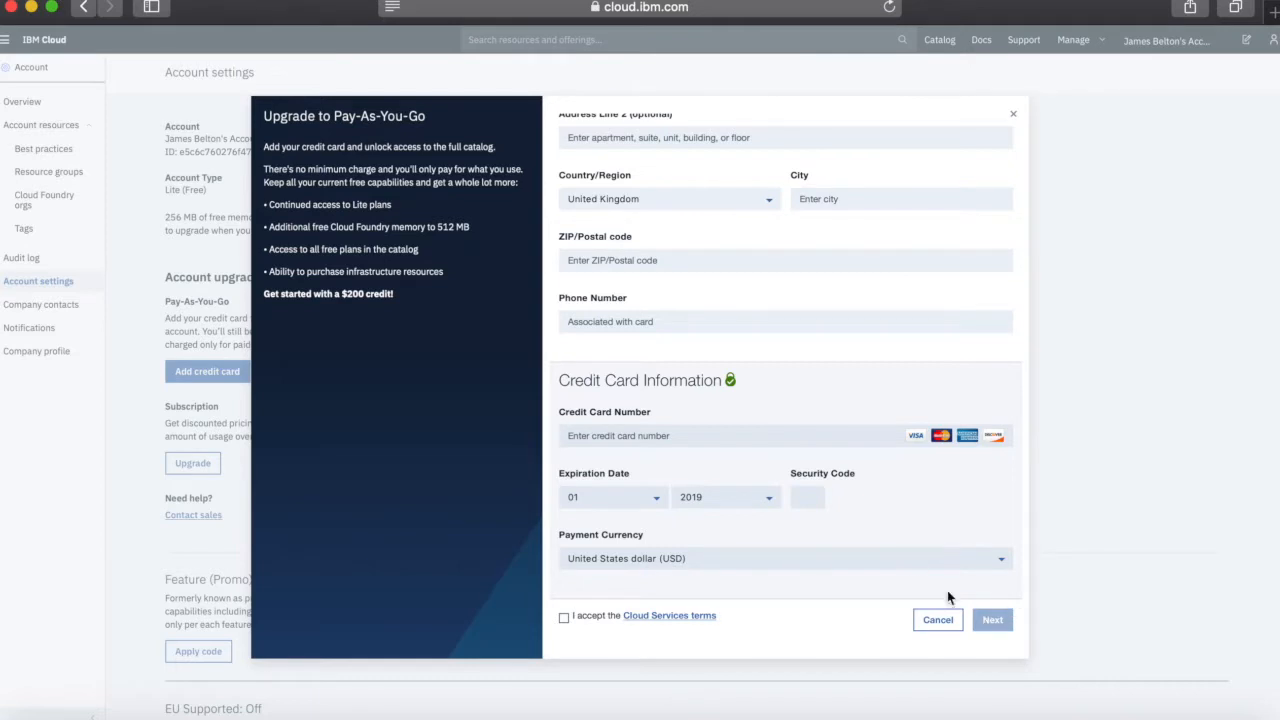
scroll(812, 430, "up", 5)
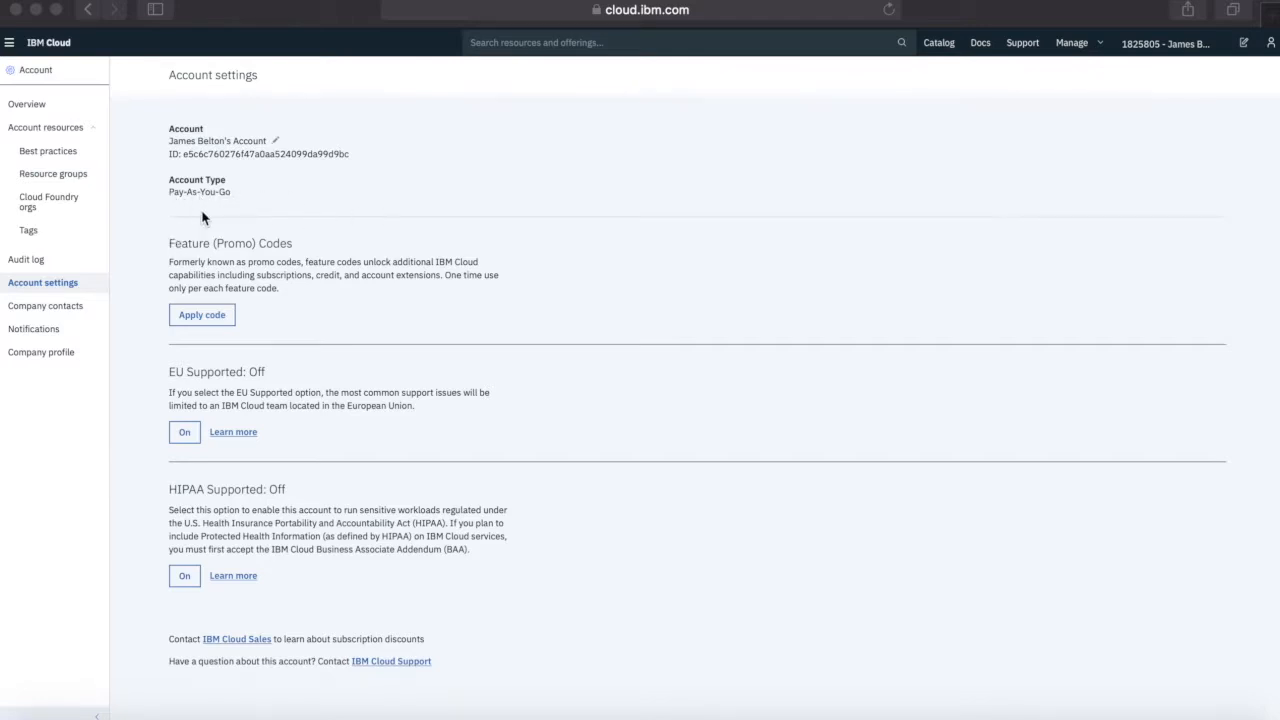
Open the Resource groups page under Account resources
left_click(56, 180)
left_click(56, 178)
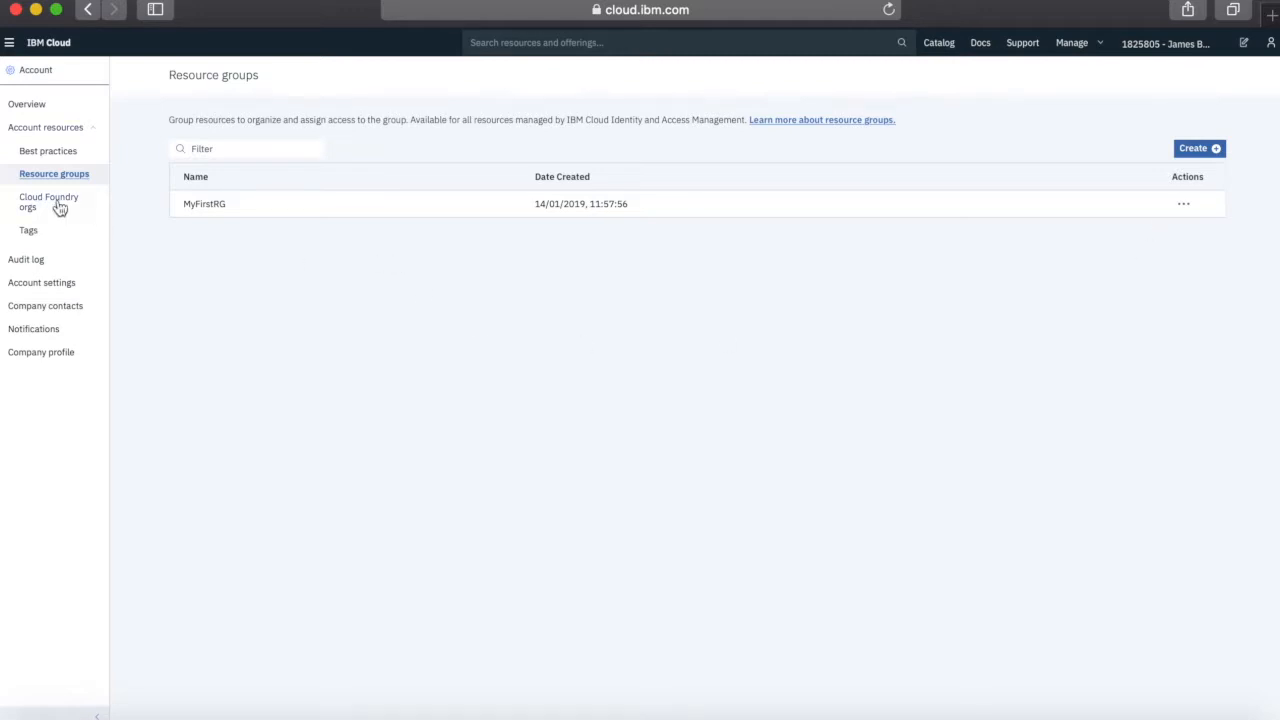
Create the Rules-Dev and Rules-Test resource groups
left_click(1190, 150)
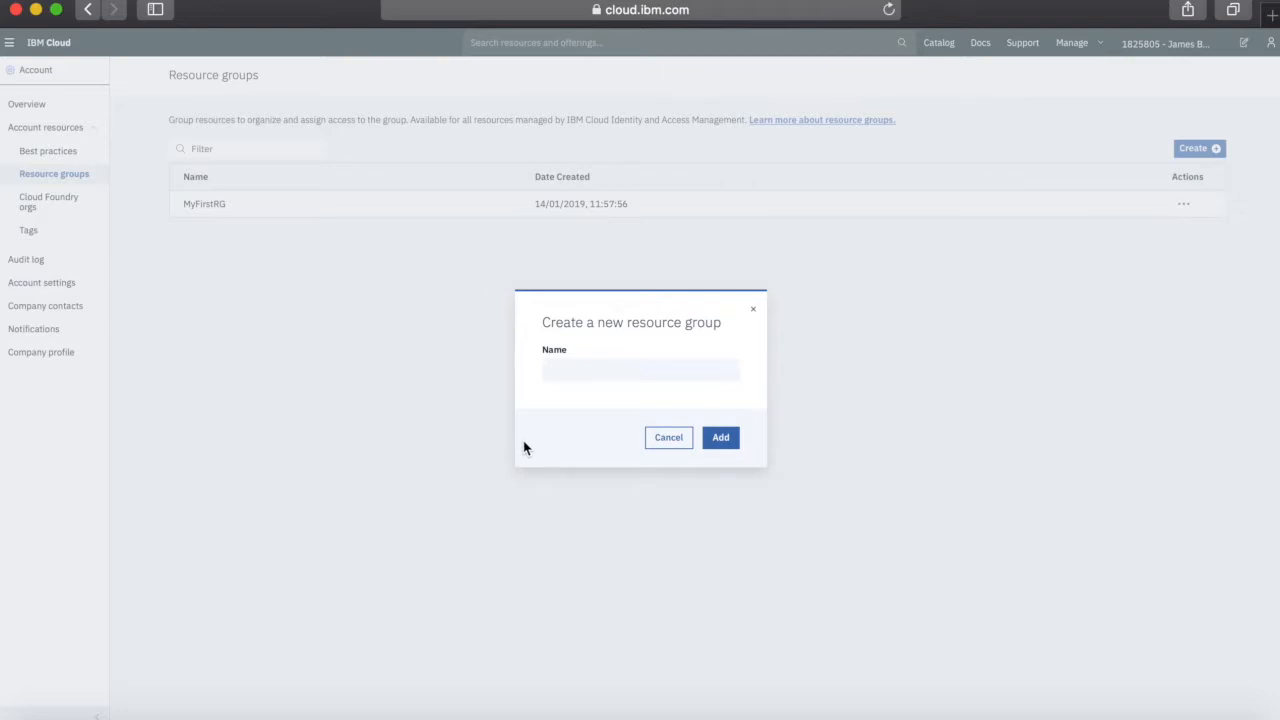
type("Rules-Dev")
left_click(722, 441)
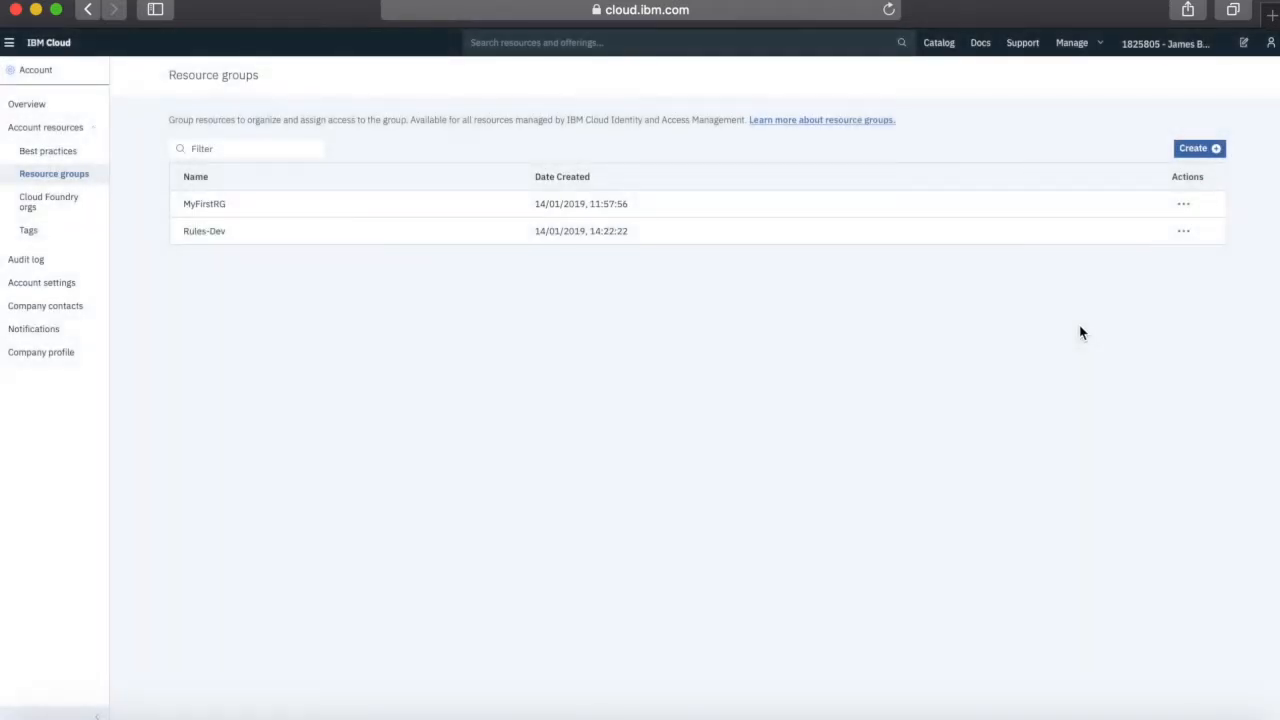
left_click(1195, 152)
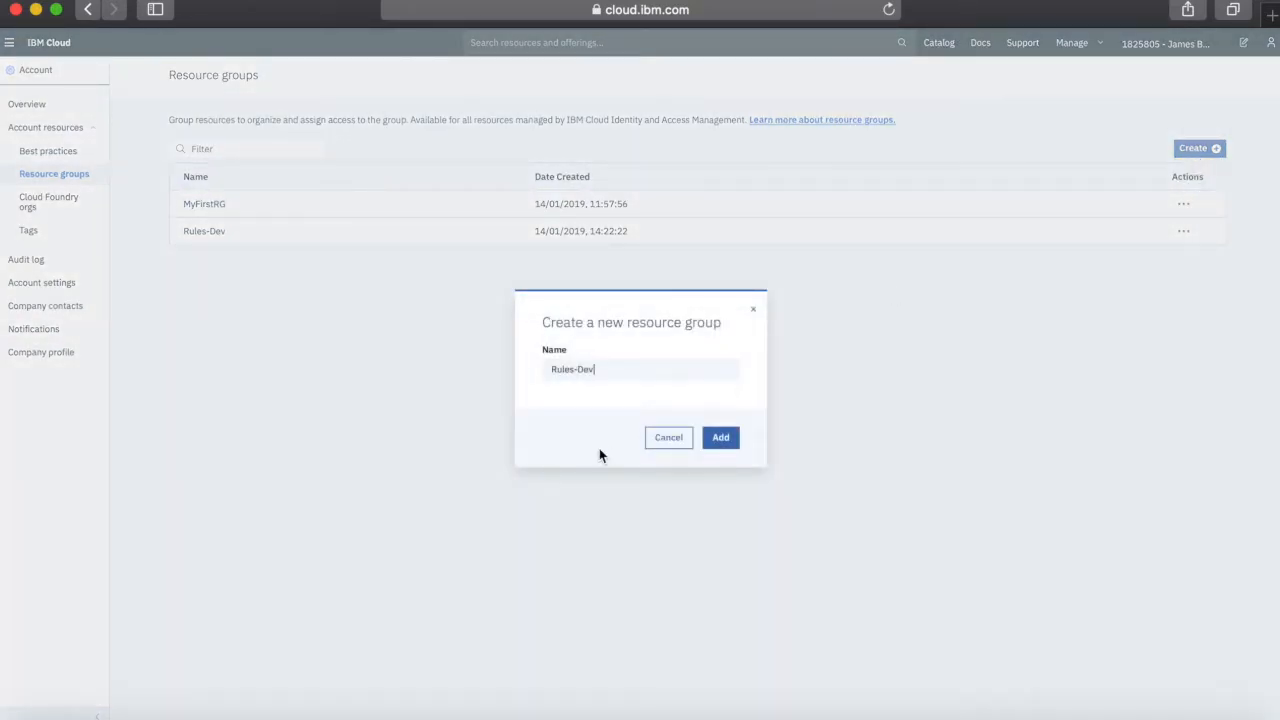
left_click_drag(595, 369, 577, 369)
type("Ts")
type("st")
left_click(714, 437)
Create the Rules-Prod resource group
left_click(1200, 150)
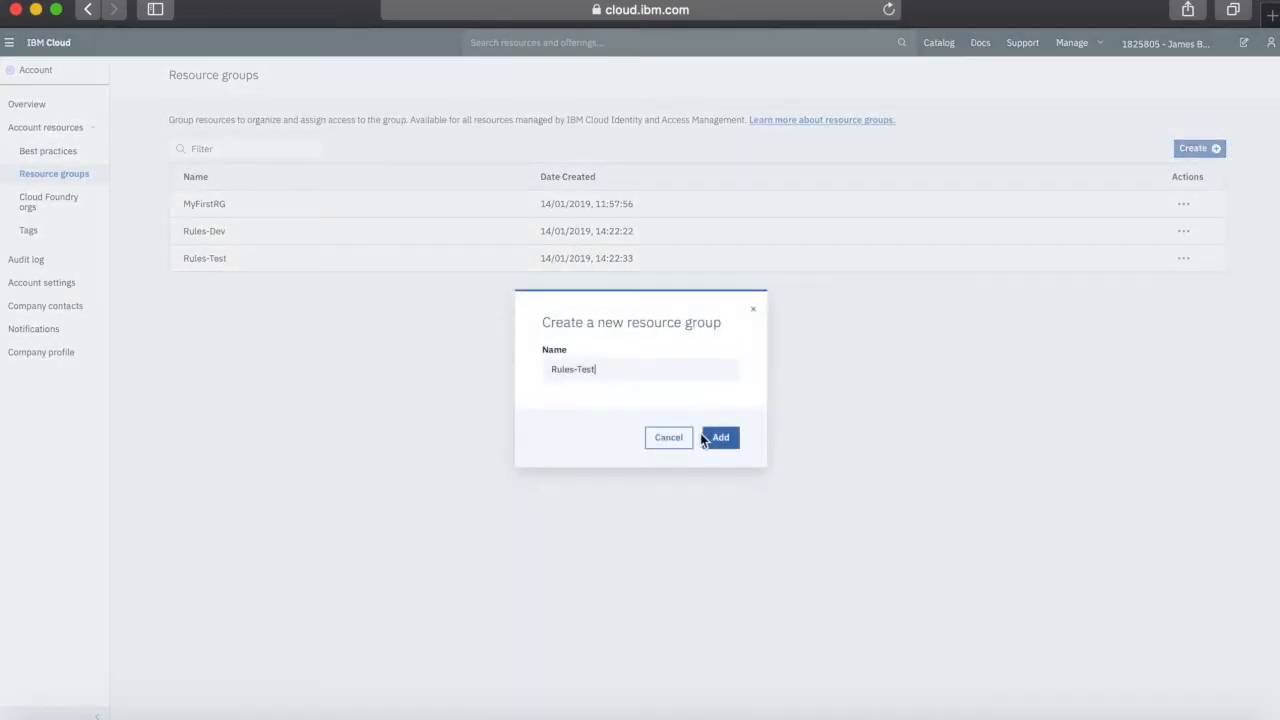
left_click_drag(595, 369, 577, 369)
type("Prod")
left_click(722, 438)
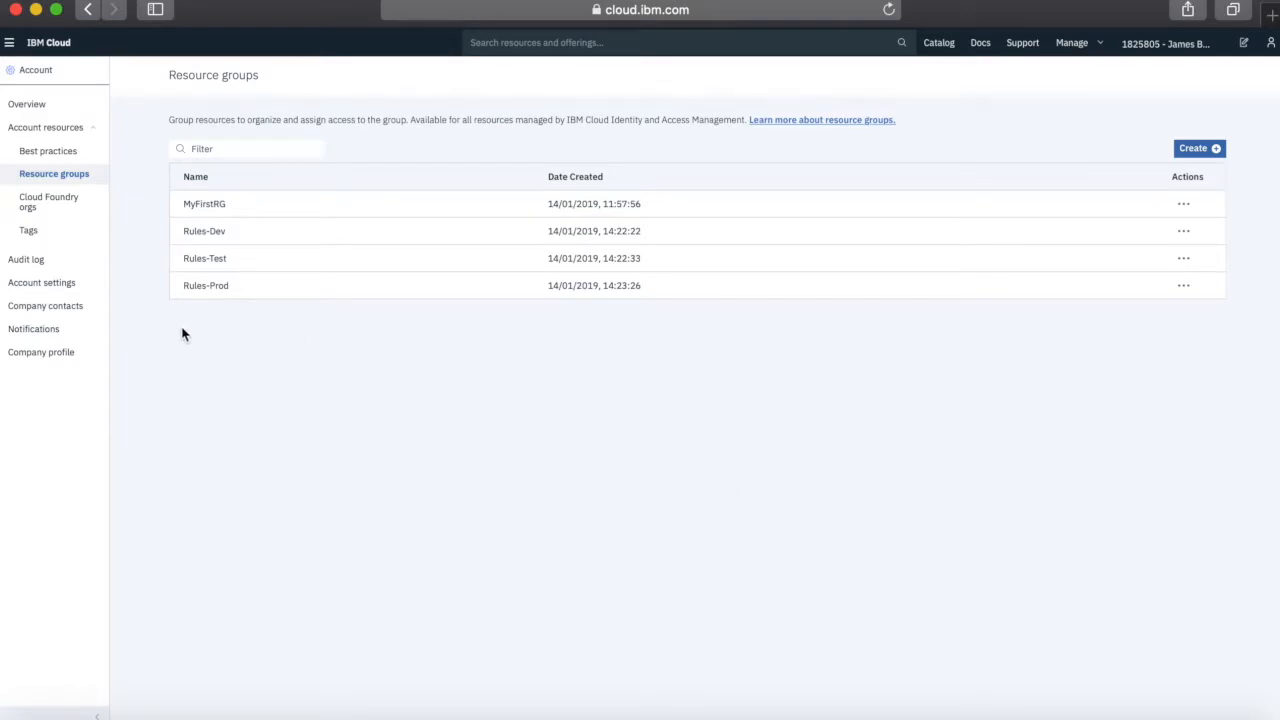
left_click(55, 204)
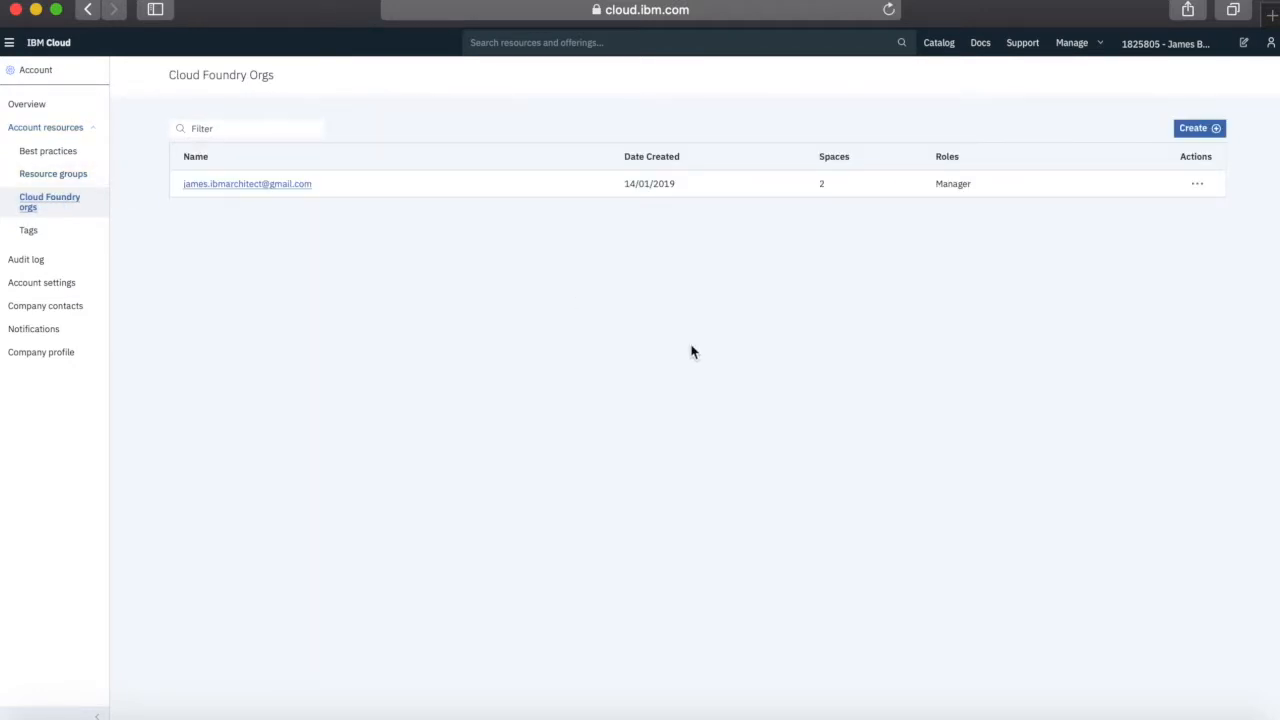
Save a new Cloud Foundry org named RulesProject and open its Spaces tab
left_click(1198, 130)
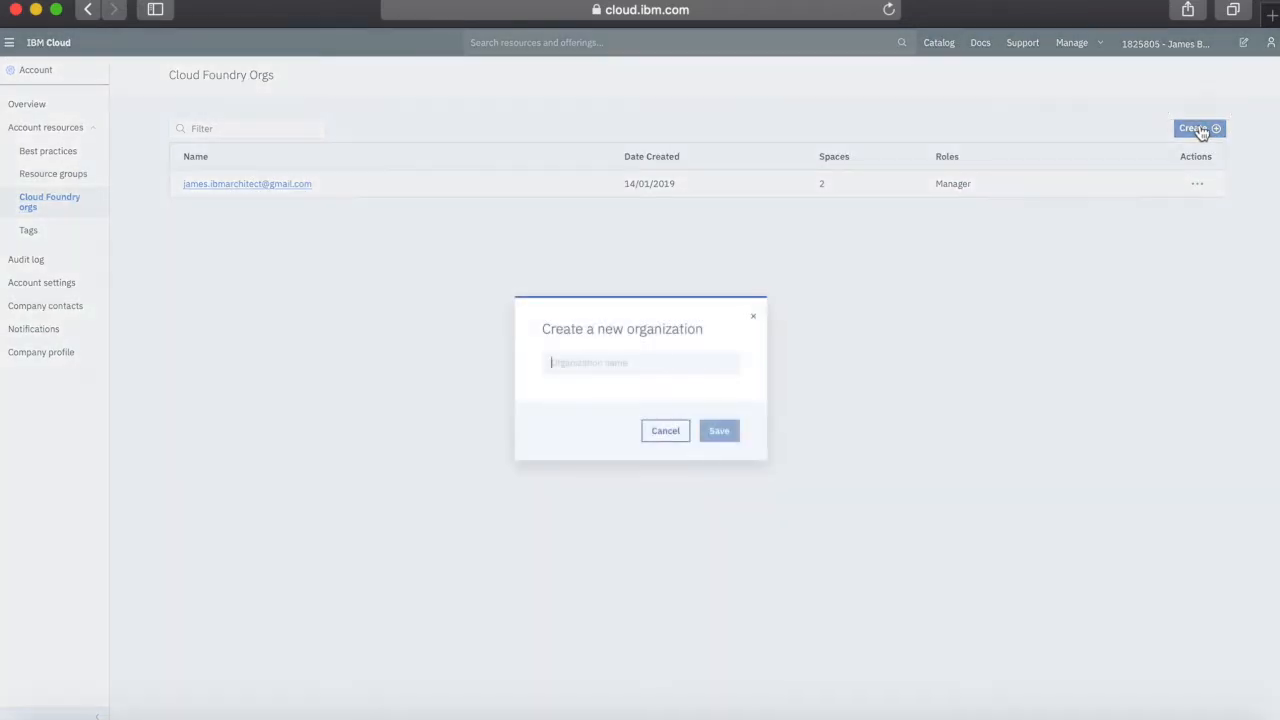
left_click(663, 359)
type("Rules")
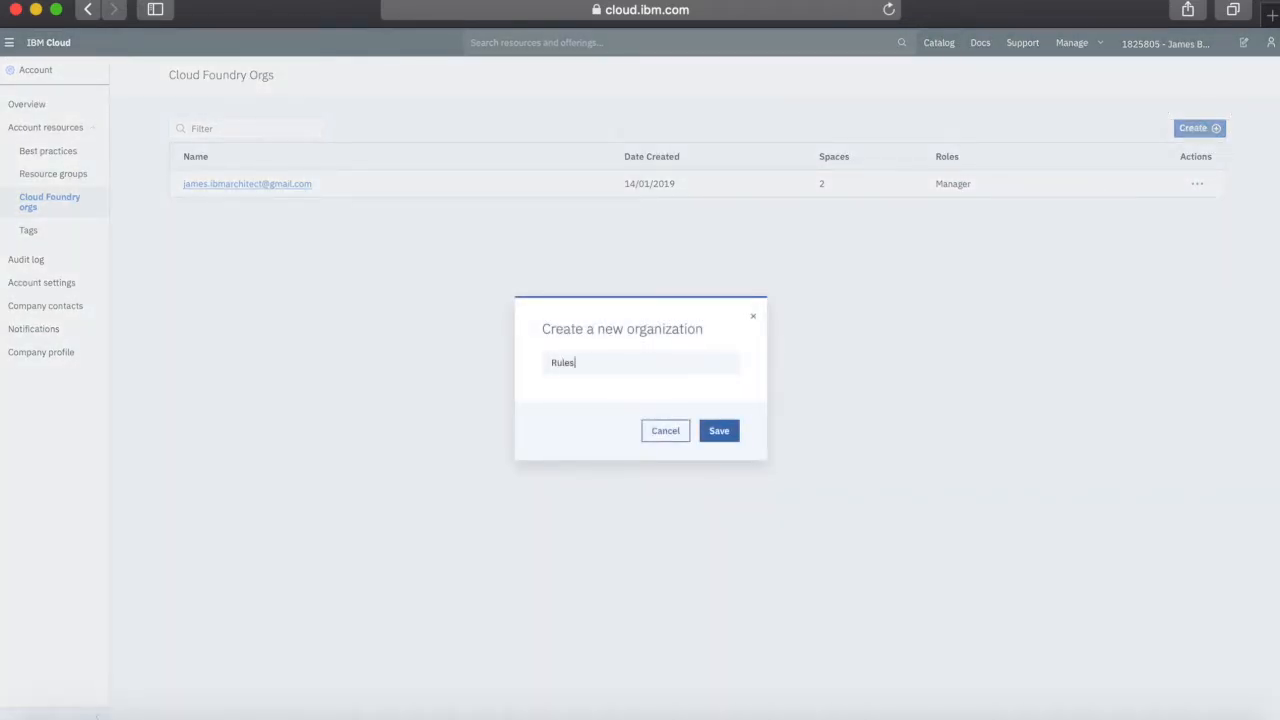
type("Project")
left_click(716, 429)
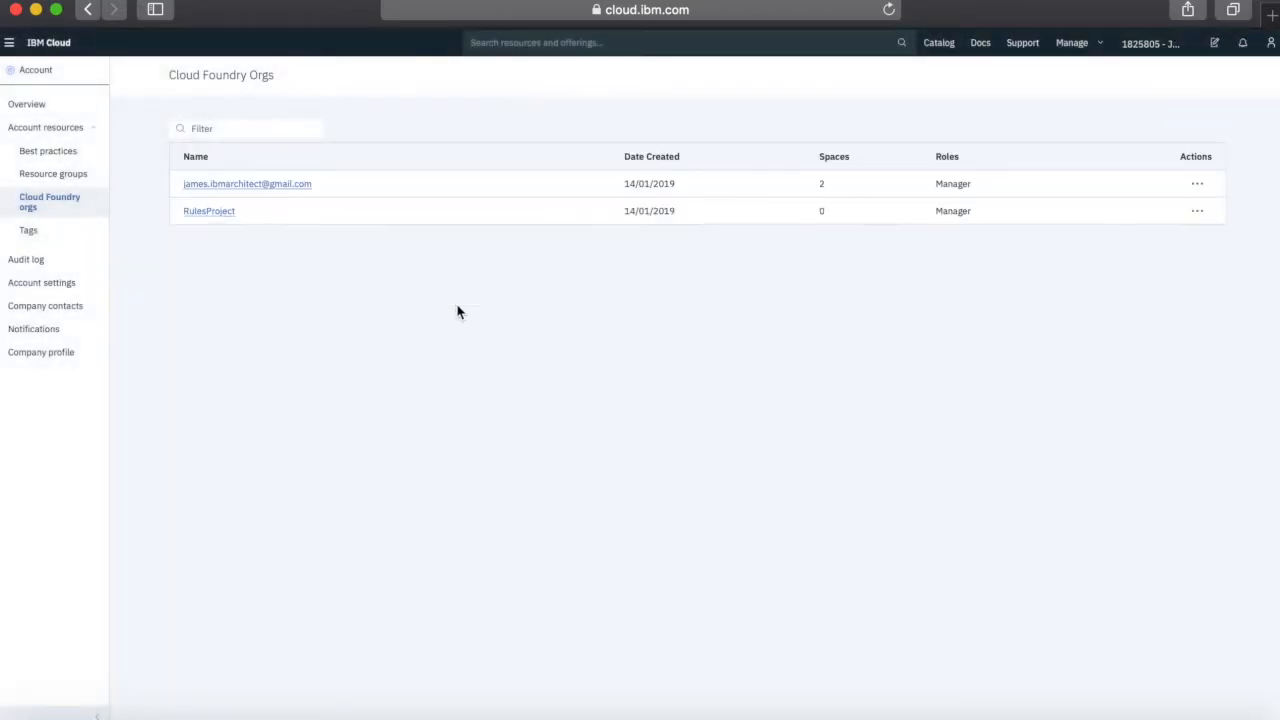
left_click(220, 211)
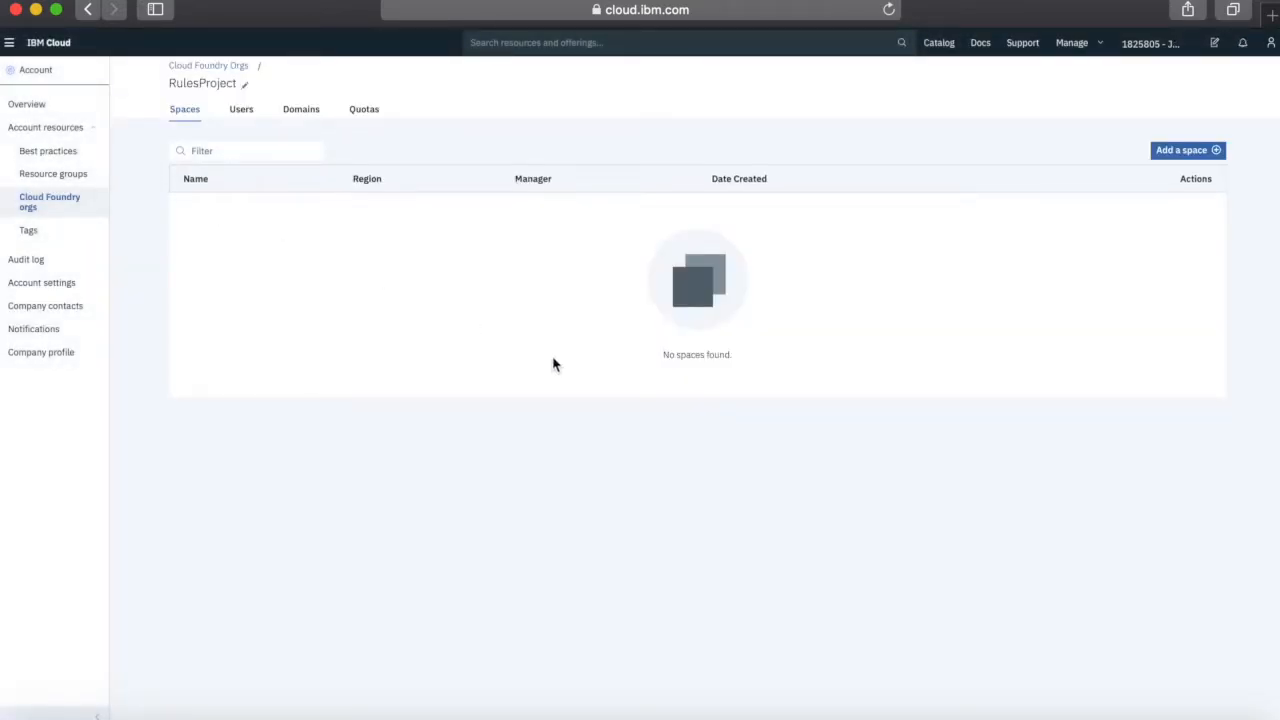
Start a new space in RulesProject with region set to United Kingdom
left_click(1187, 155)
left_click(668, 356)
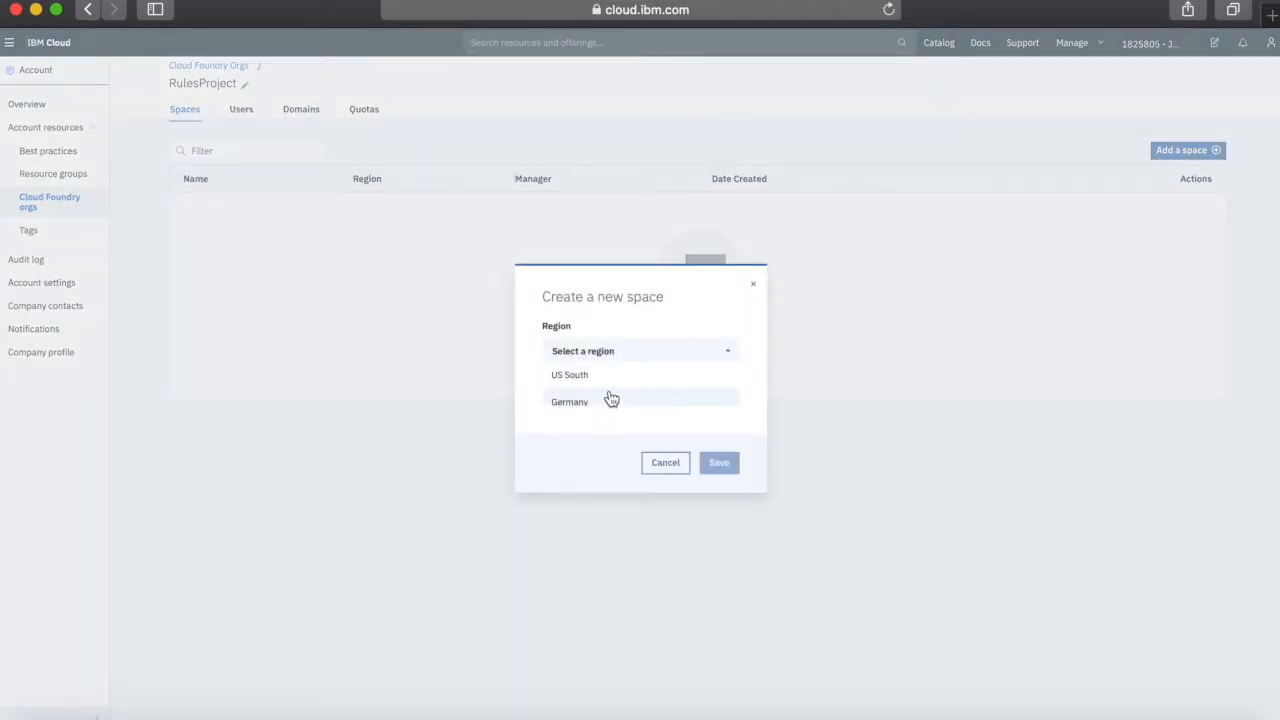
scroll(612, 400, "down", 3)
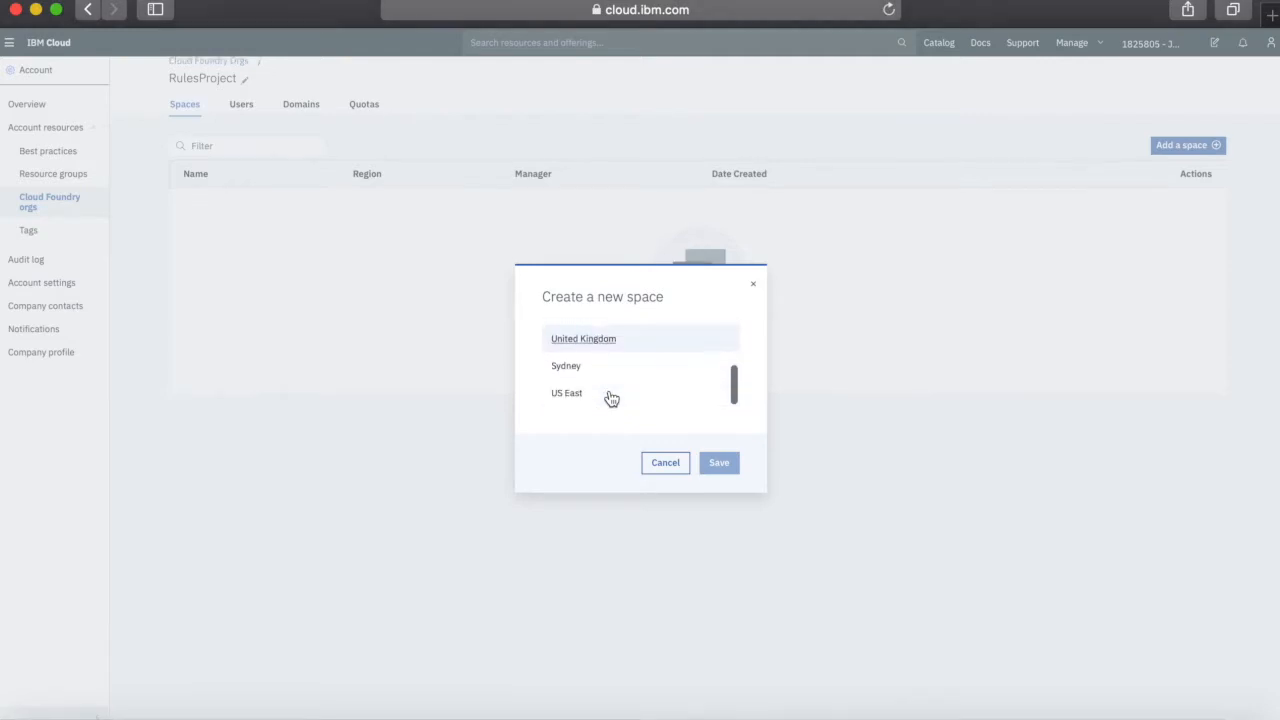
scroll(612, 399, "up", 5)
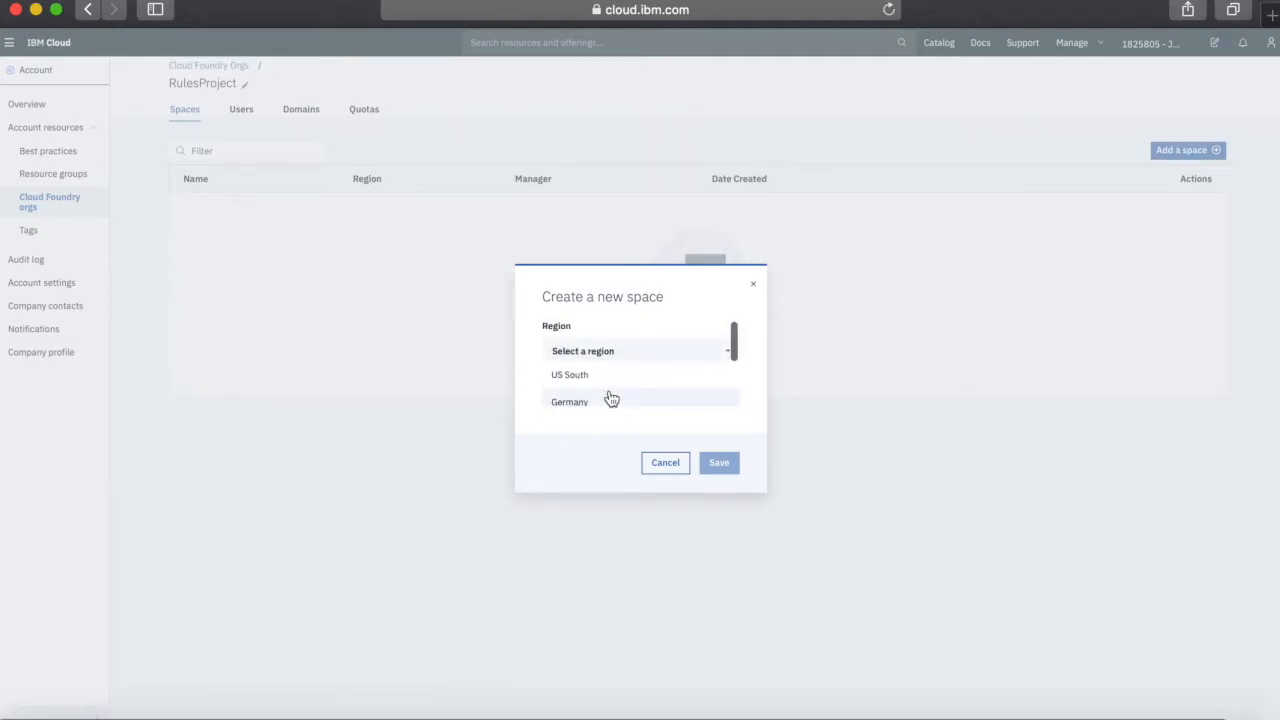
scroll(612, 399, "down", 2)
scroll(611, 399, "up", 1)
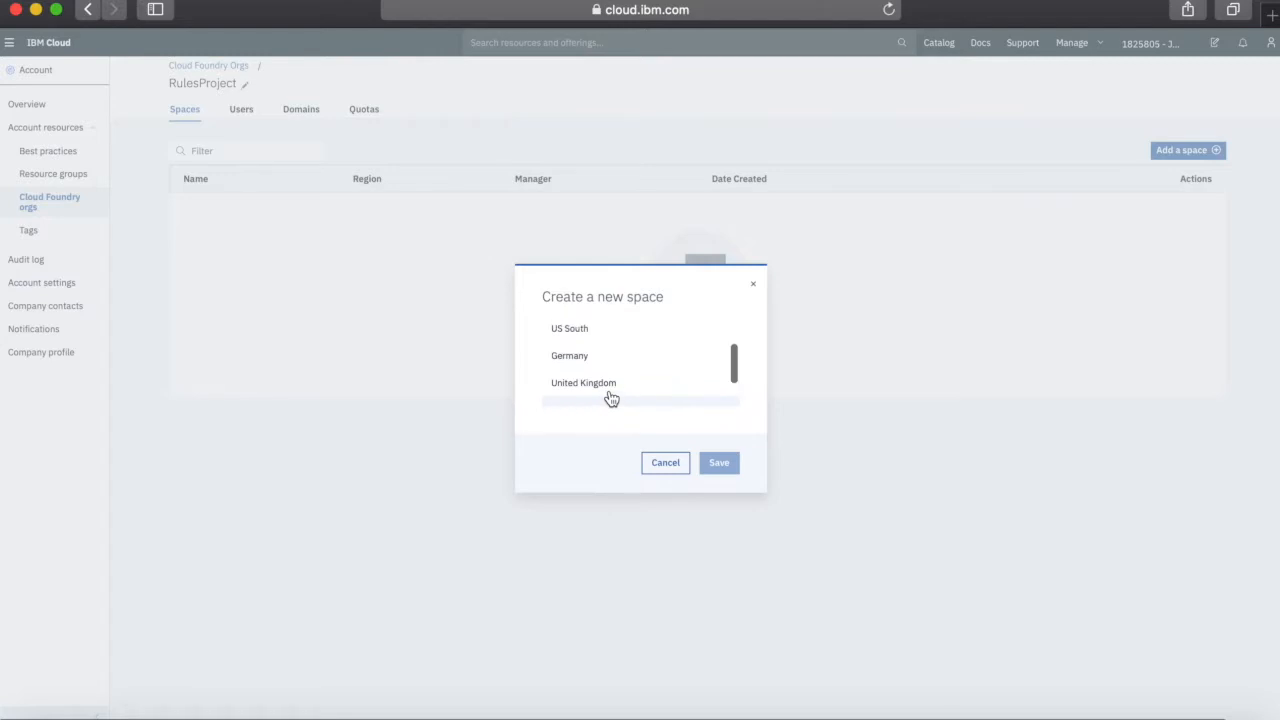
left_click(610, 397)
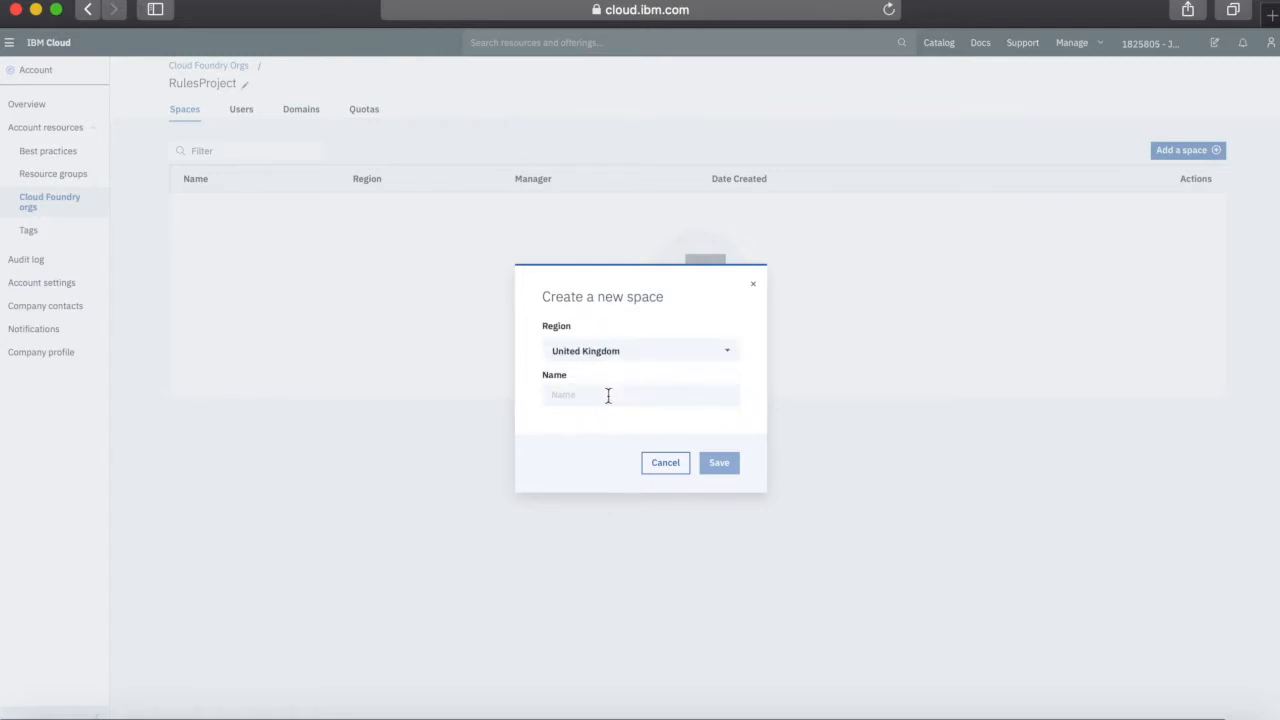
Name the space Rule-Dev and save it
left_click(608, 396)
type("Rule-Deve")
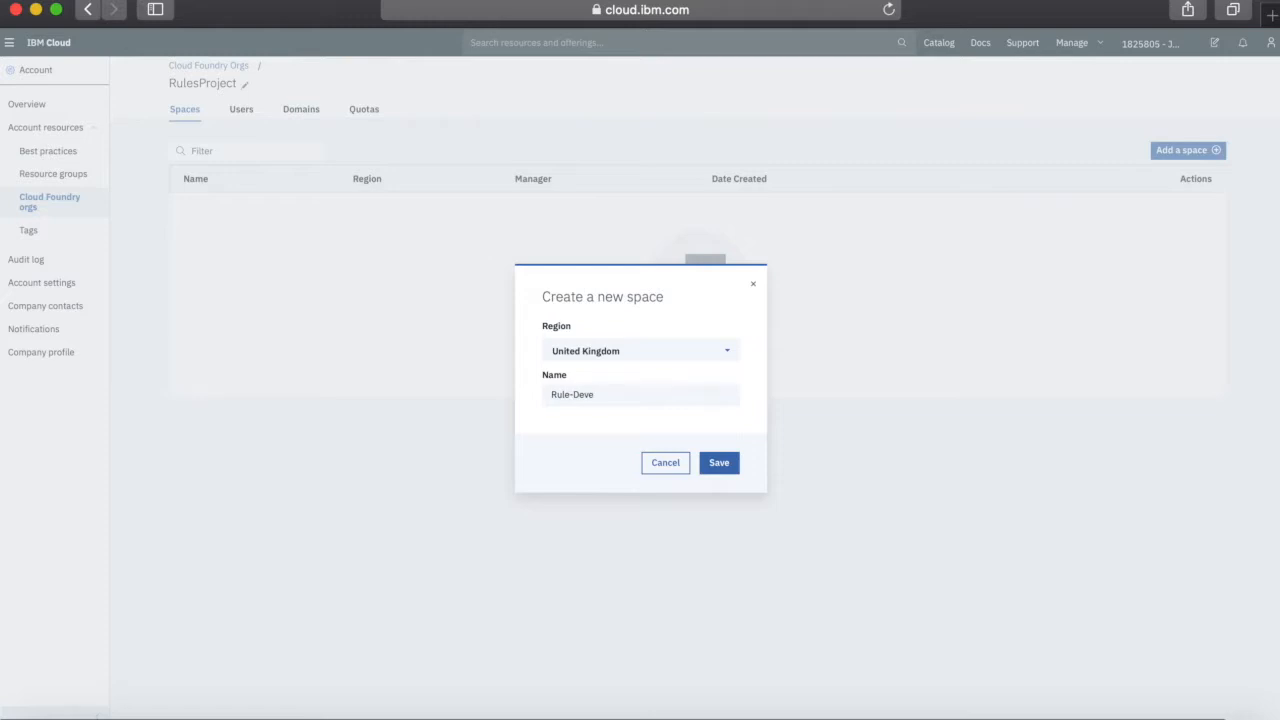
key("BackSpace")
left_click(720, 463)
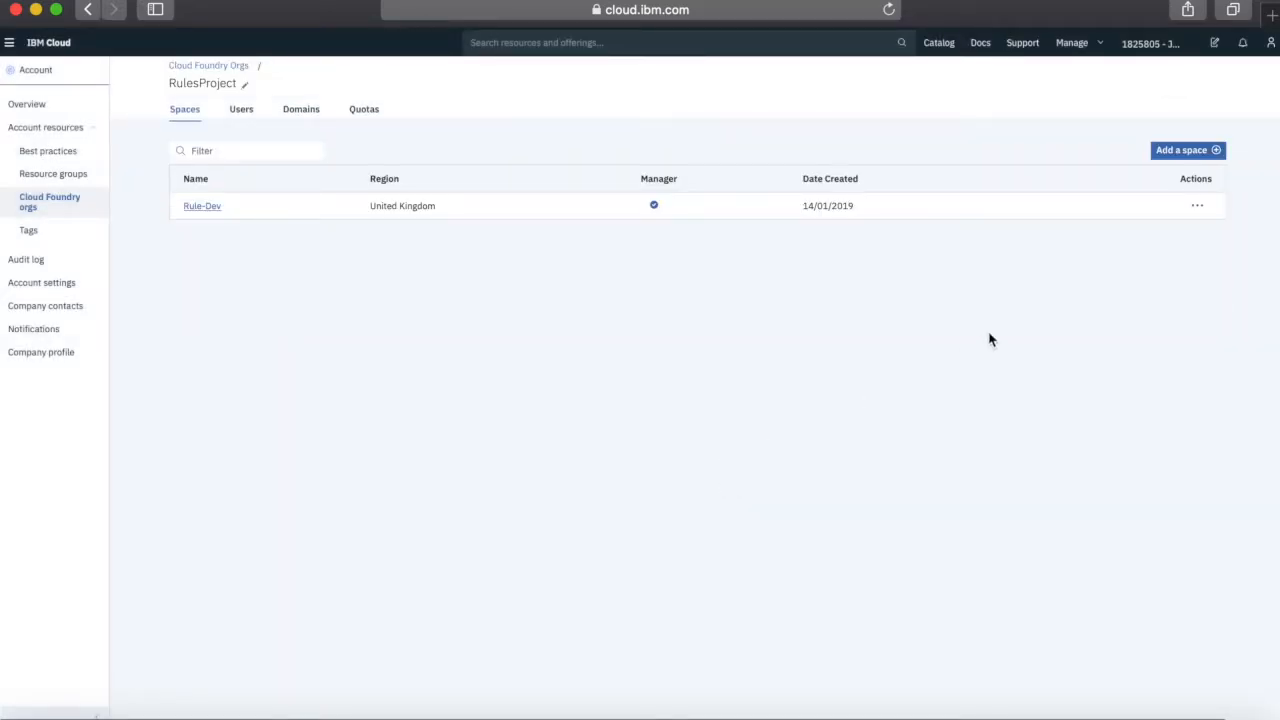
left_click(1200, 152)
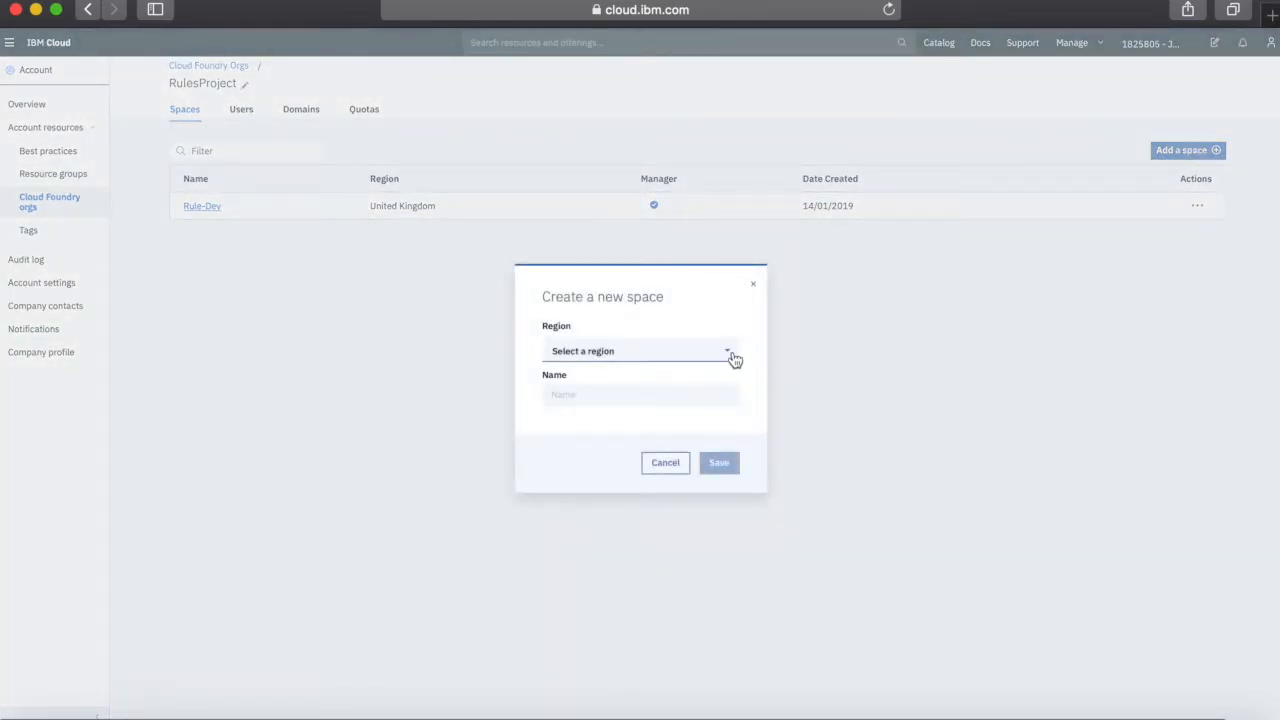
Save a space named Rules-Test with the Sydney region
left_click(733, 358)
scroll(686, 393, "down", 2)
scroll(686, 393, "down", 2)
scroll(686, 393, "down", 1)
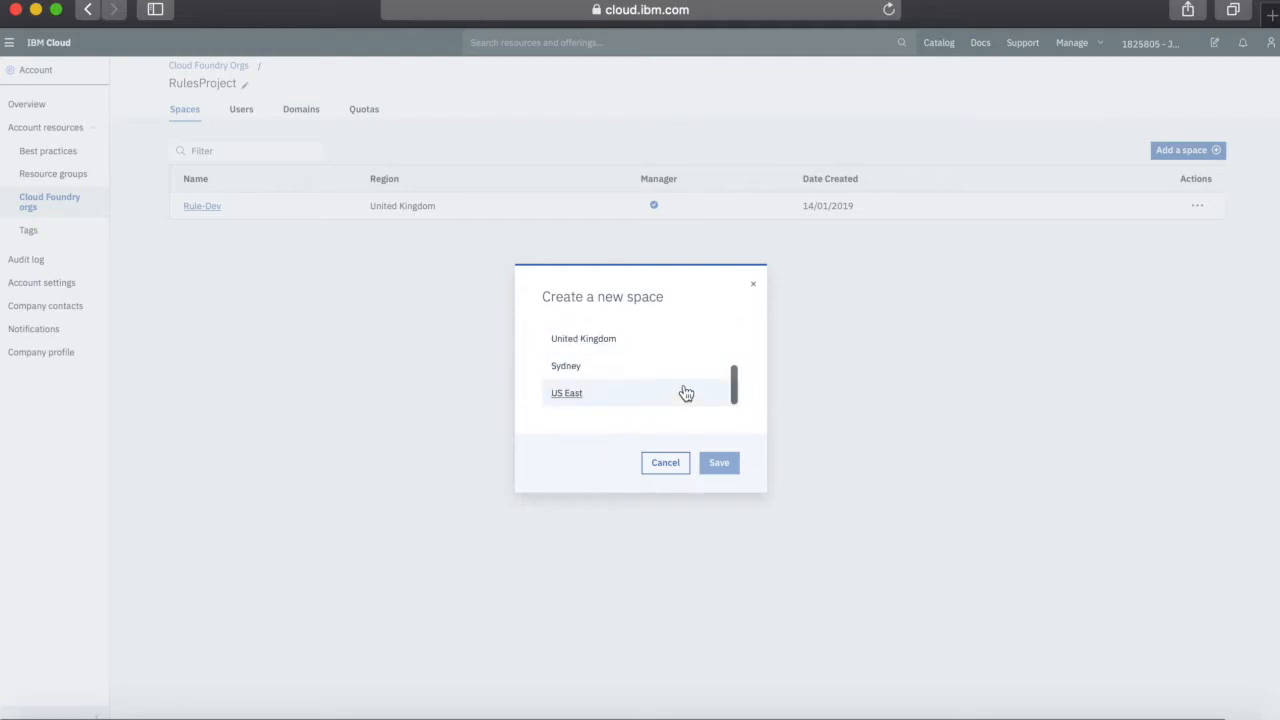
scroll(686, 393, "up", 1)
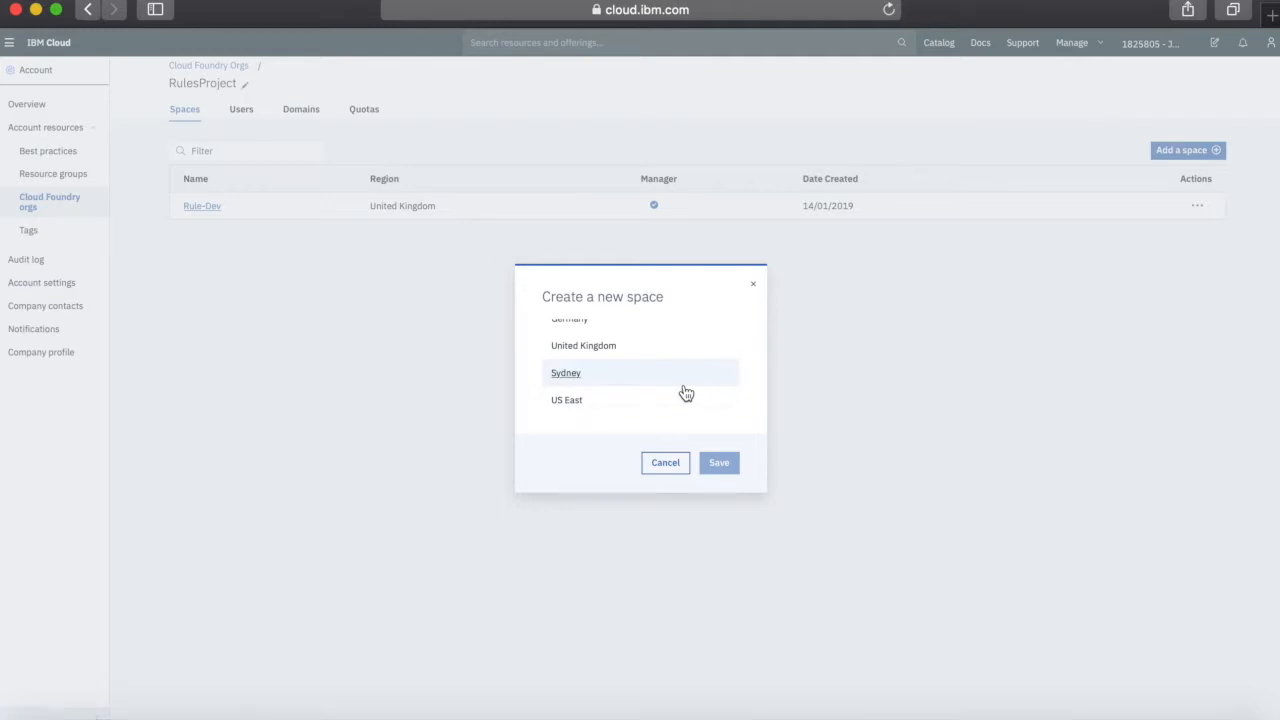
left_click(571, 378)
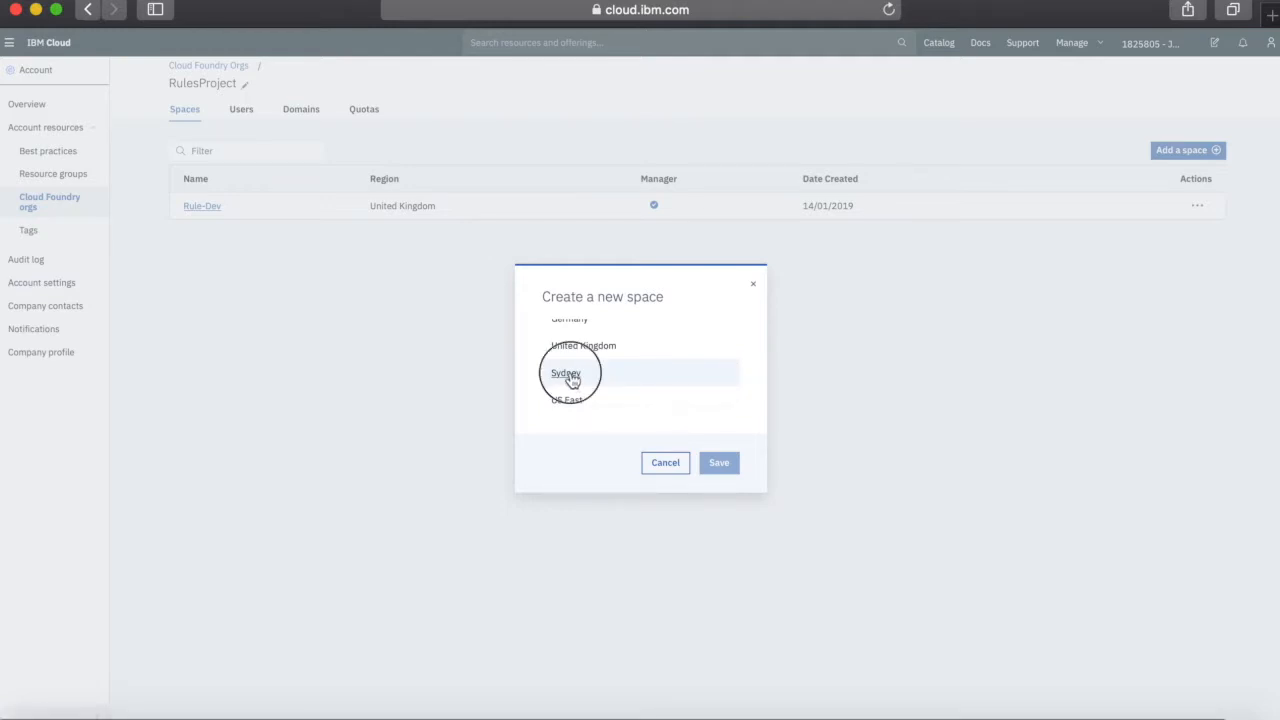
left_click(594, 395)
type("Rules-")
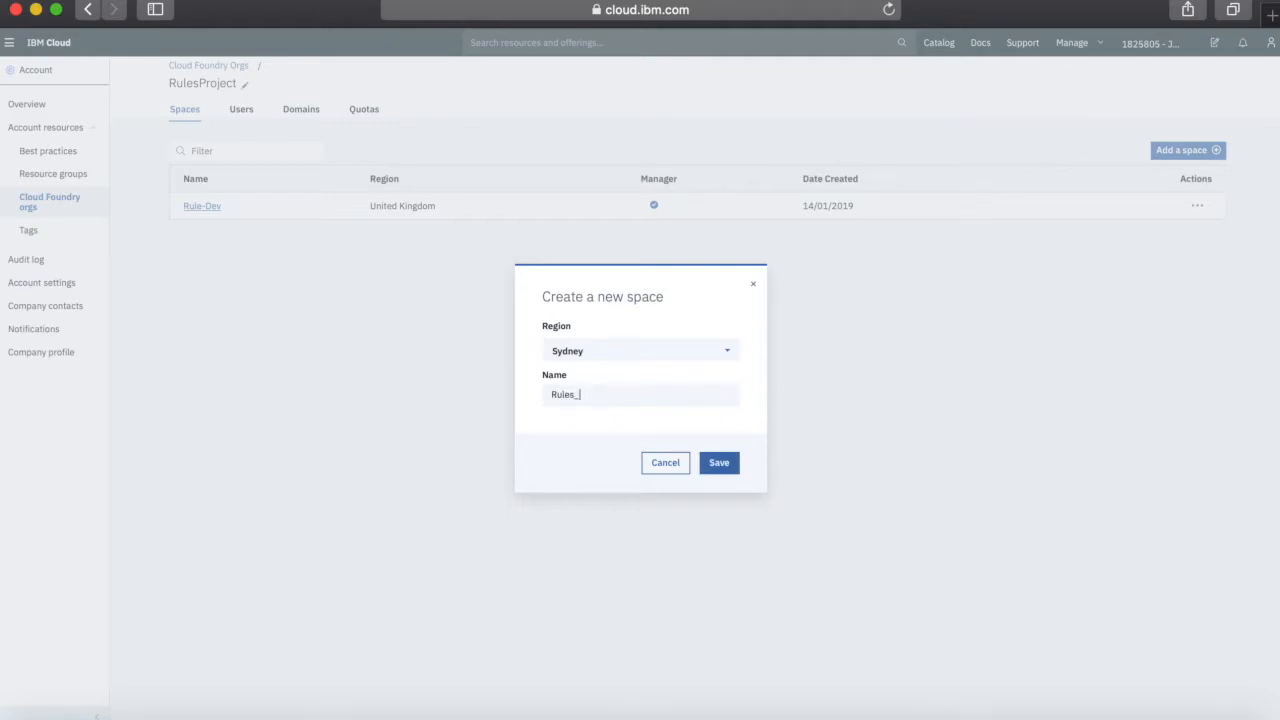
type("Test")
left_click(724, 463)
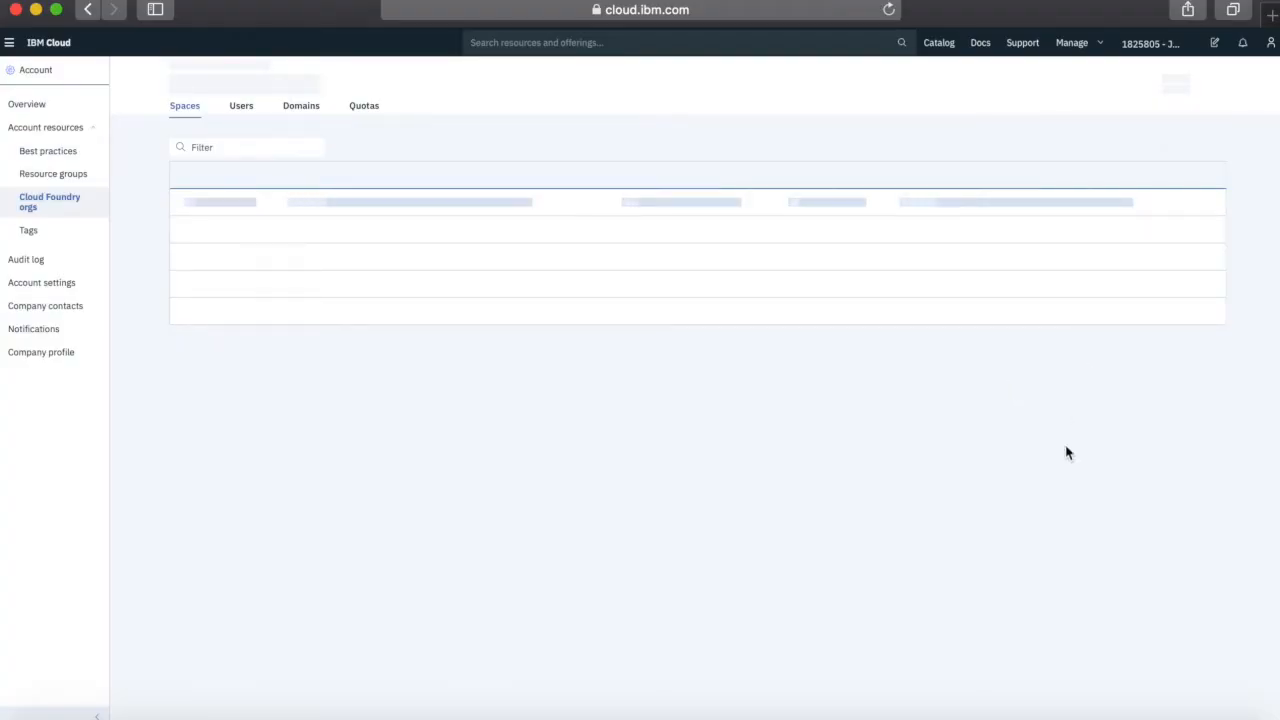
Add a third space, Rules-Prod, in the US East region
left_click(1196, 155)
left_click(735, 354)
scroll(630, 398, "down", 3)
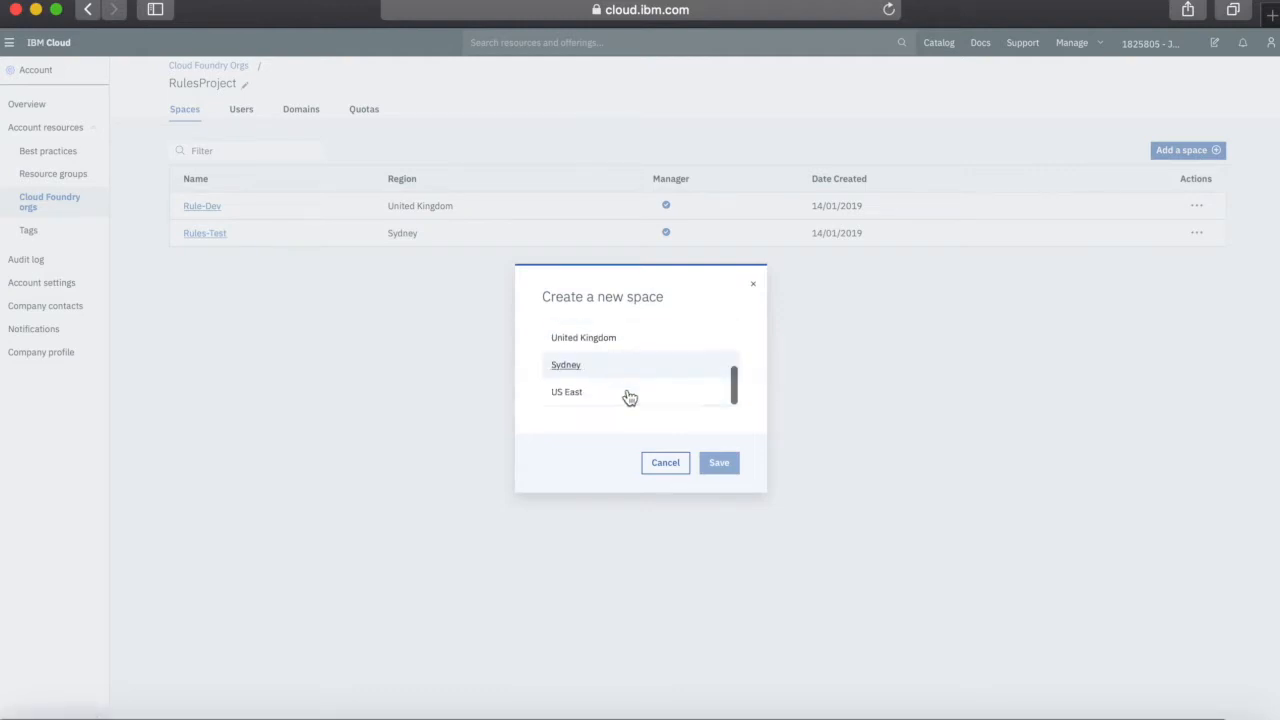
left_click(571, 397)
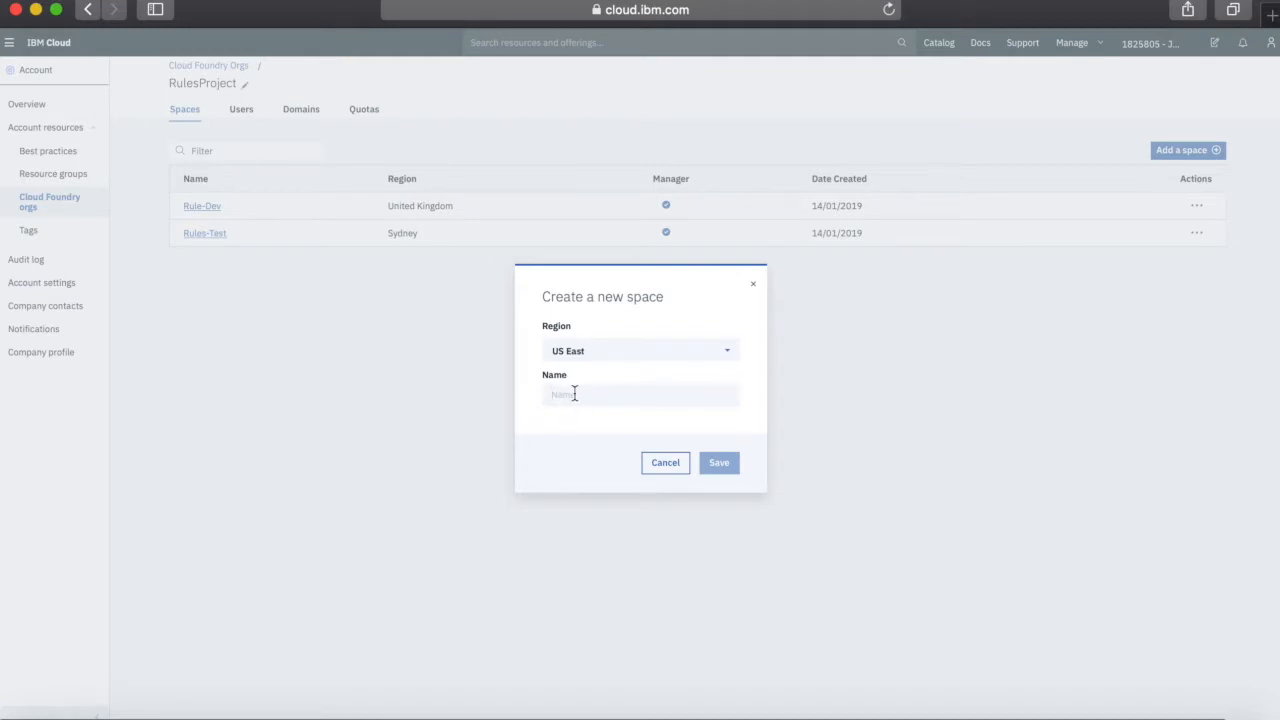
type("Rules-Prod")
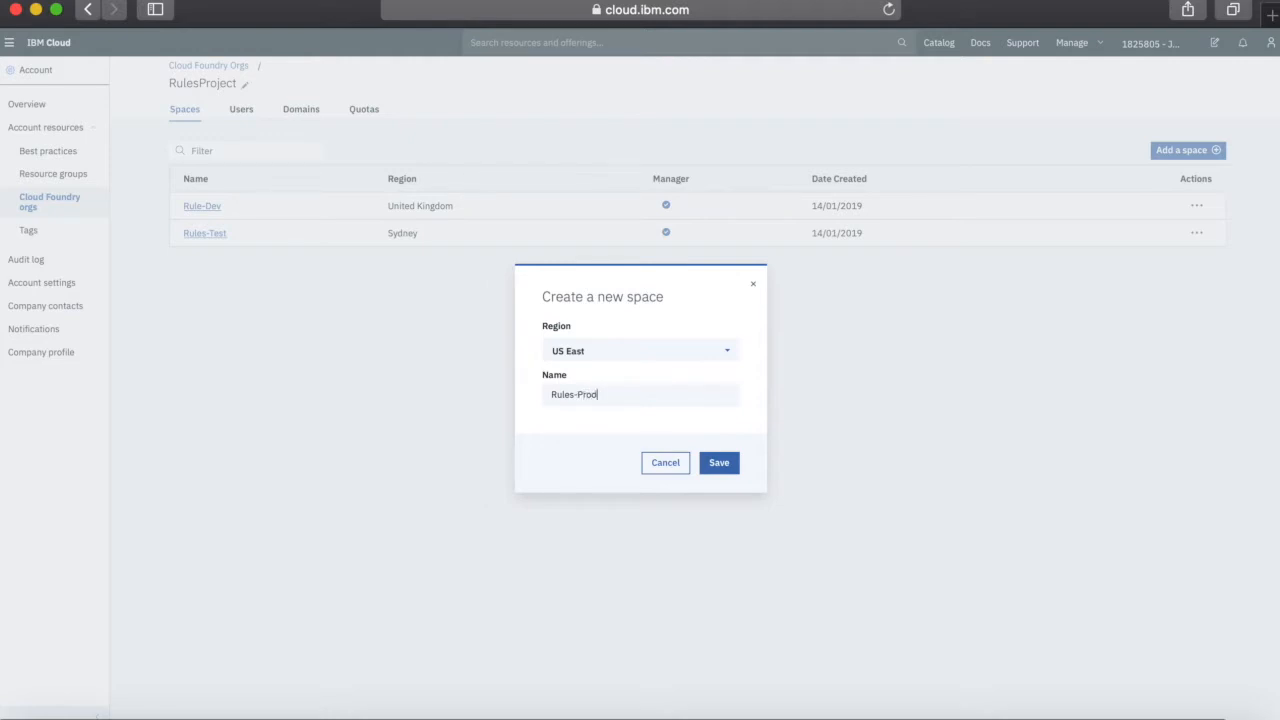
left_click(718, 465)
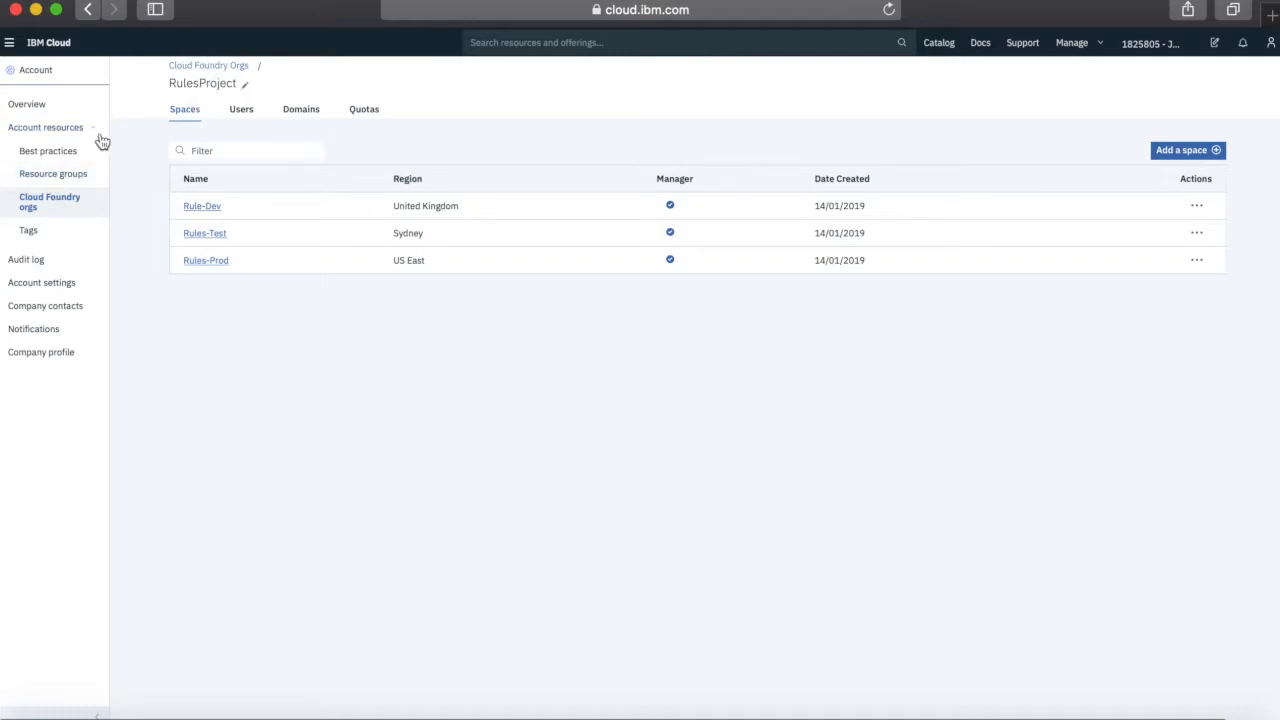
Go to the Access (IAM) Users list and start an Invite users form
left_click(54, 176)
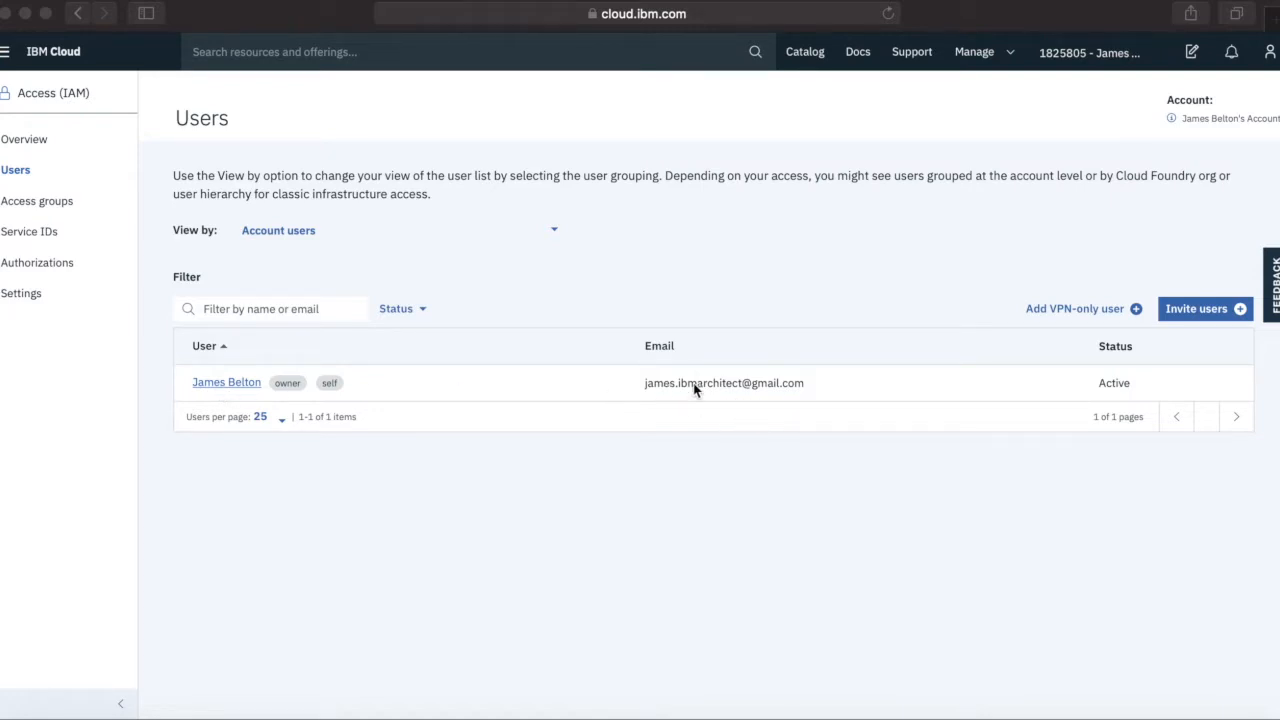
left_click(986, 55)
left_click(985, 55)
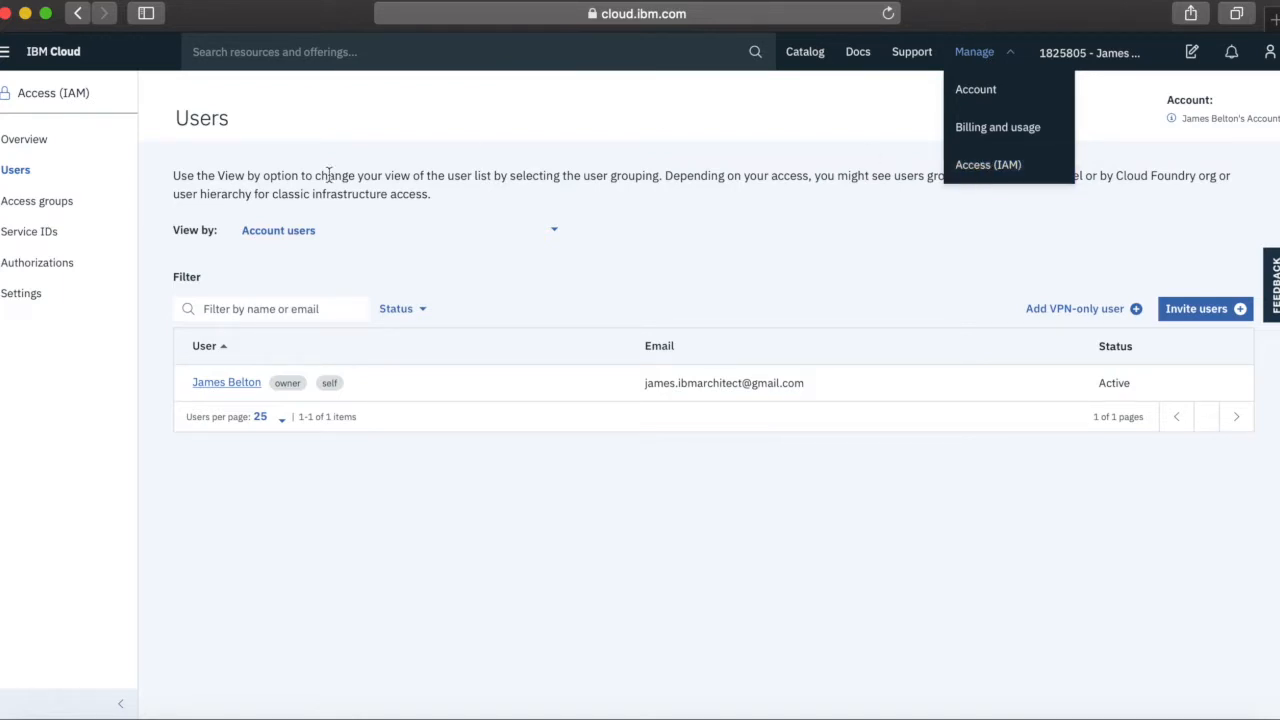
left_click(17, 173)
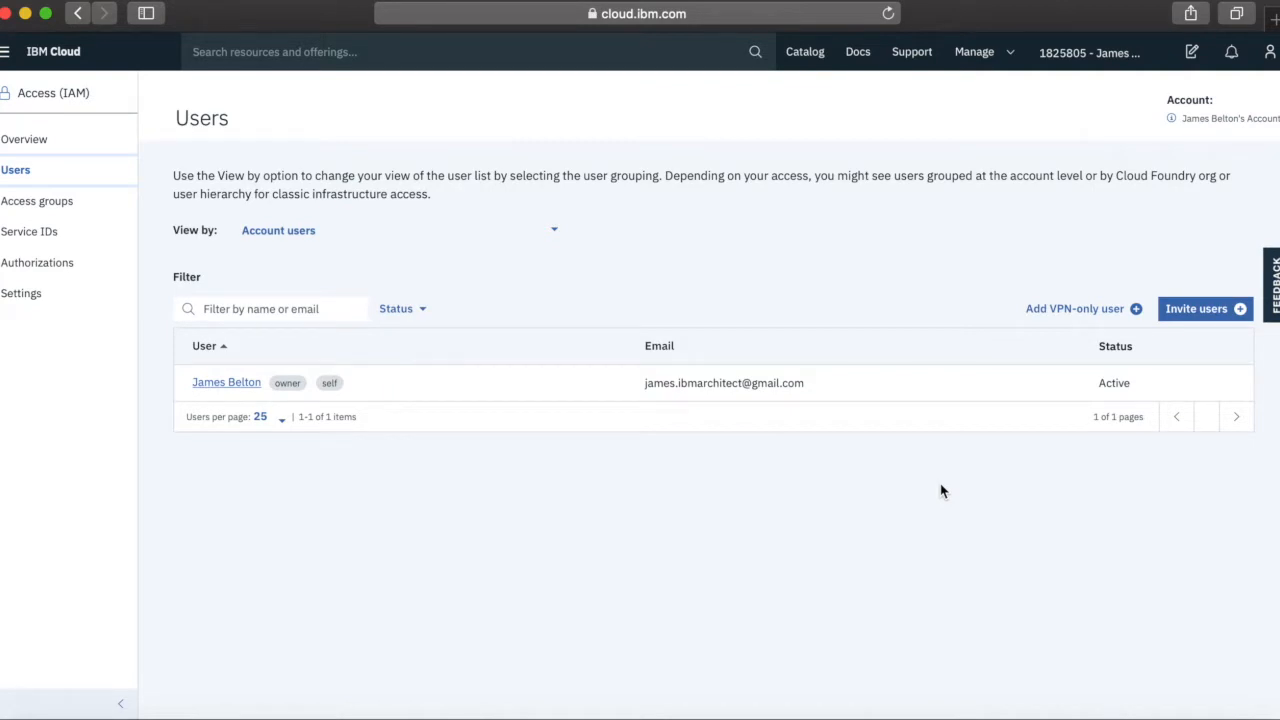
left_click(1197, 310)
left_click(438, 277)
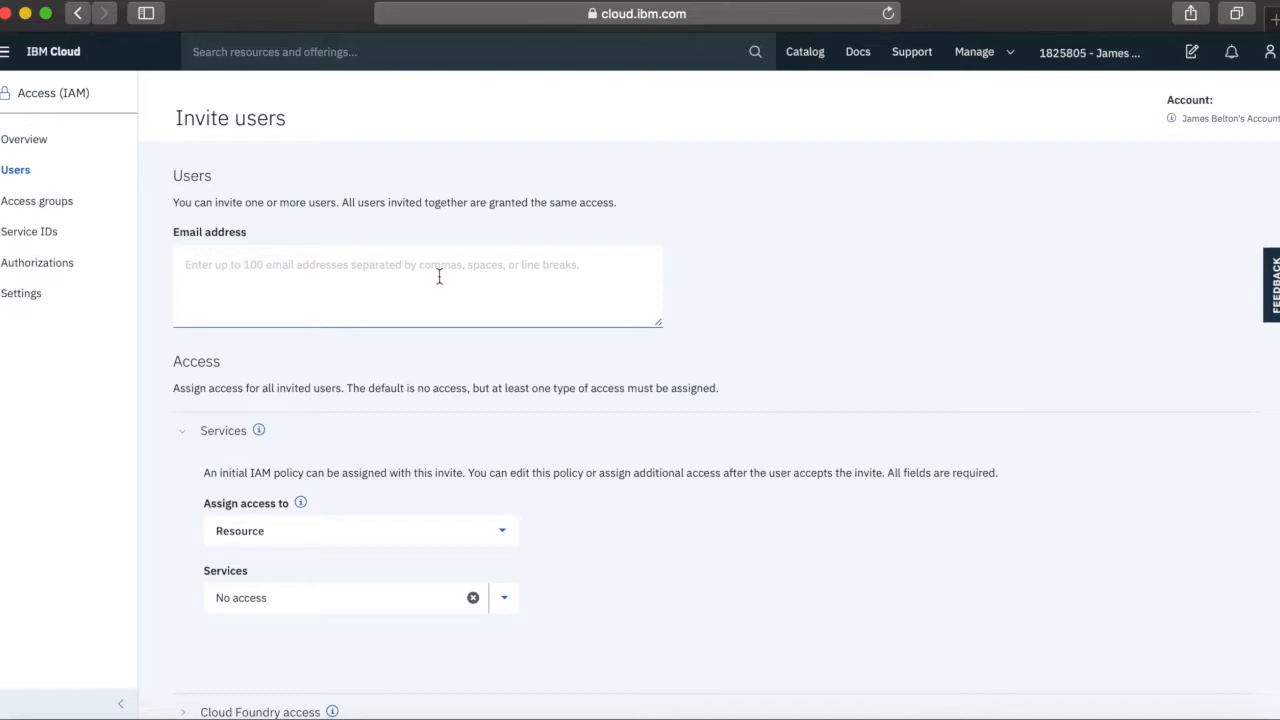
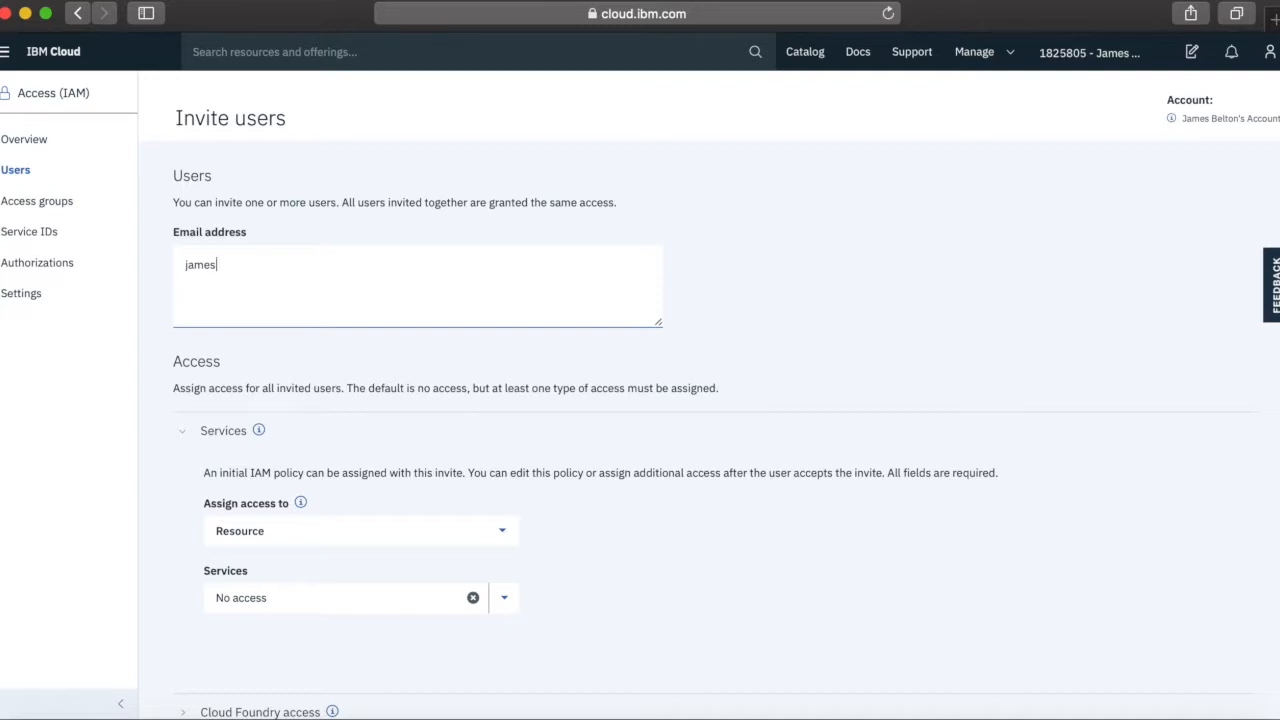
Enter the invitee's e-mail address in the Email address field
scroll(684, 556, "down", 3)
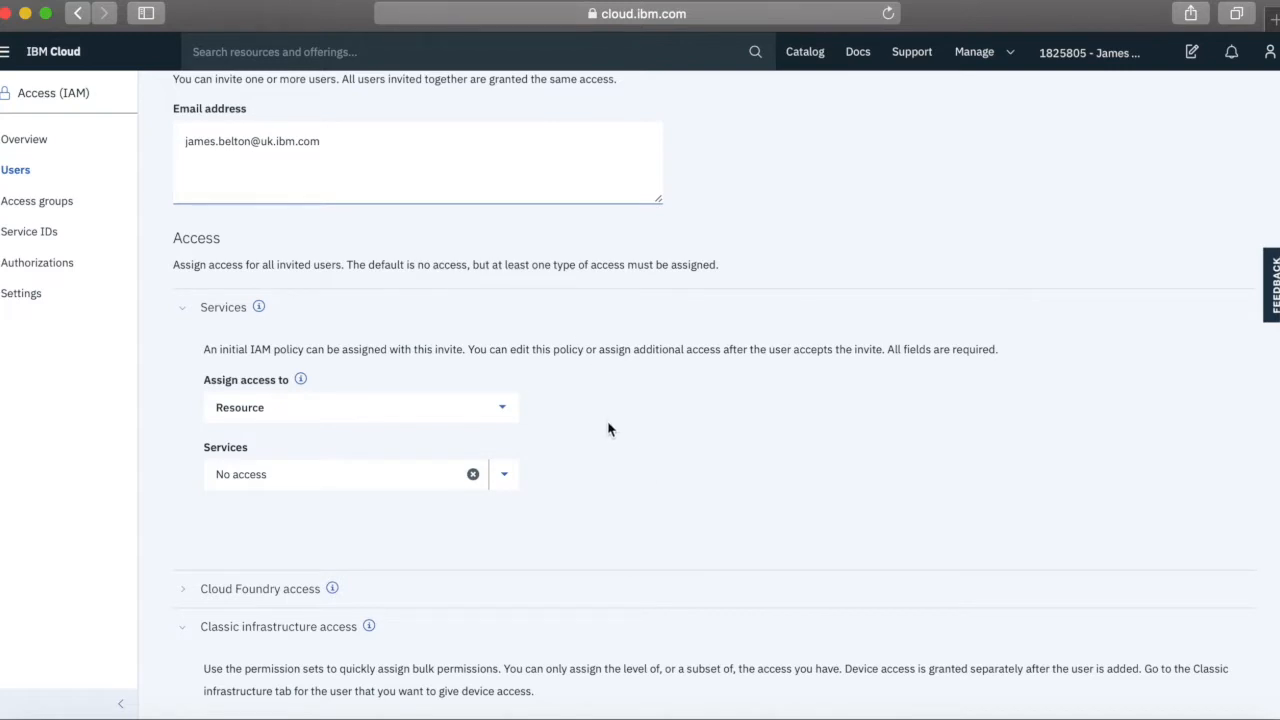
Assign access by resource group: Default, with the Viewer role
left_click(504, 412)
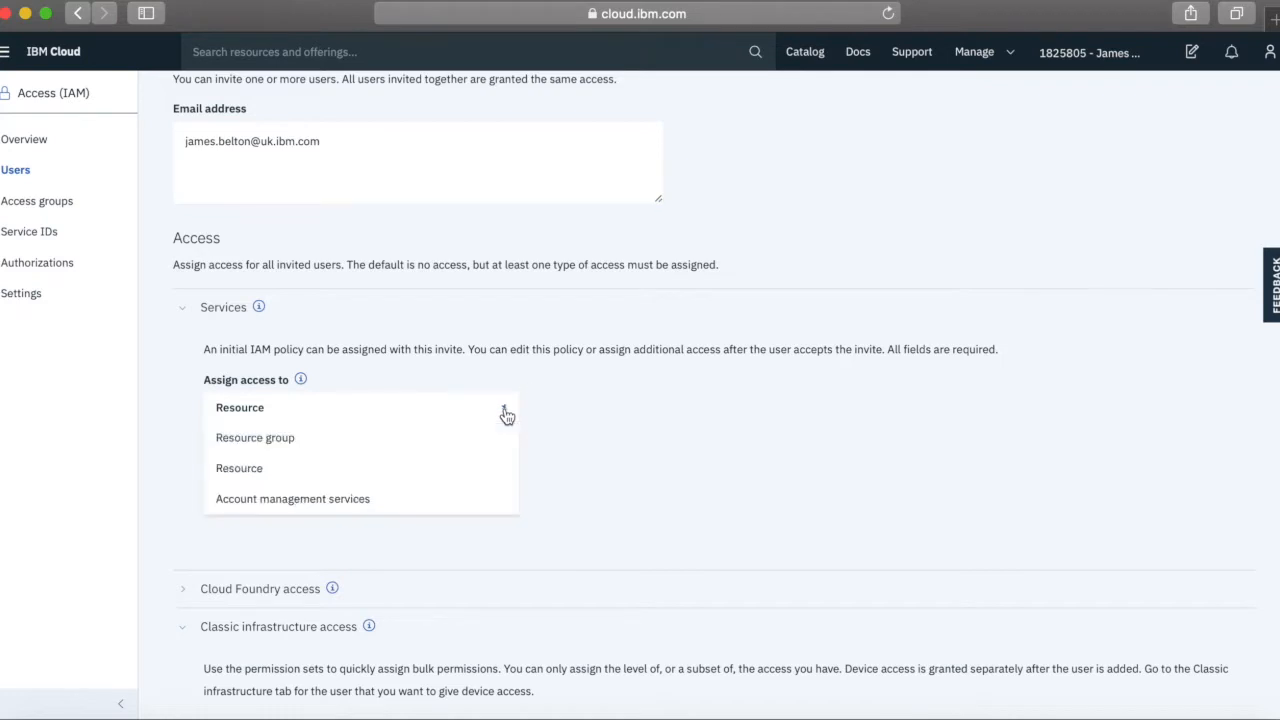
left_click(278, 446)
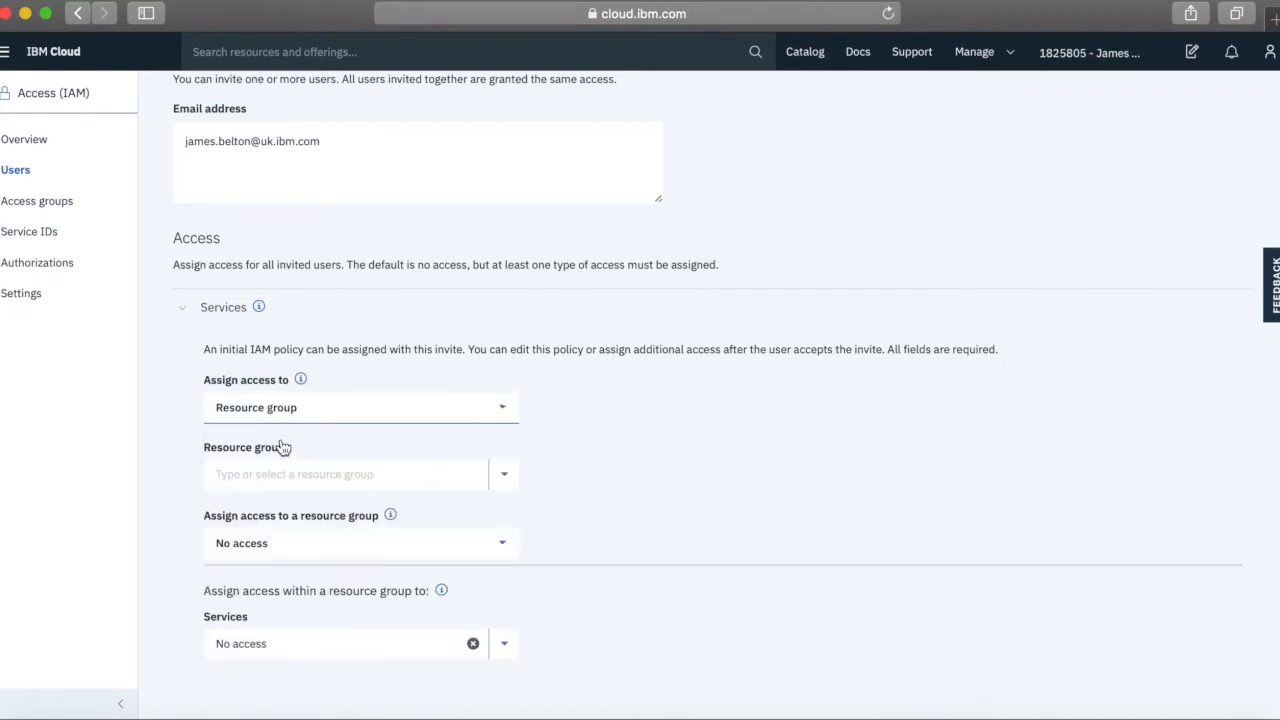
left_click(505, 478)
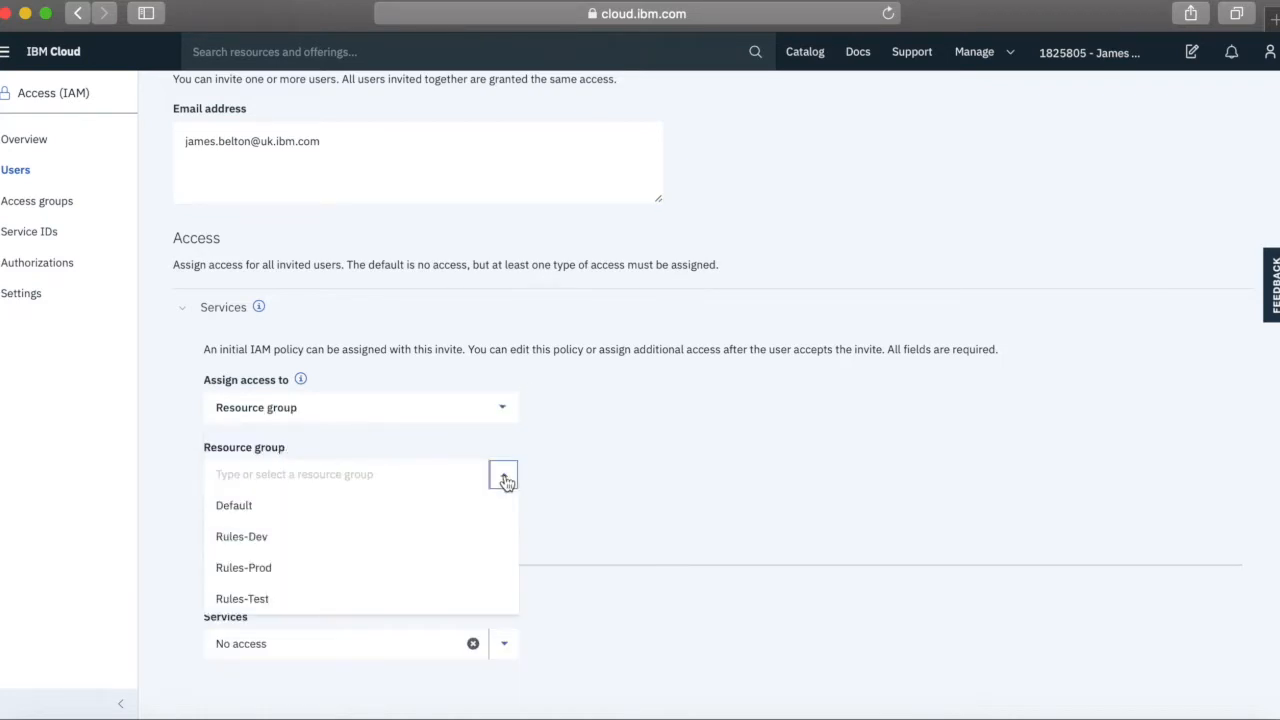
left_click(245, 507)
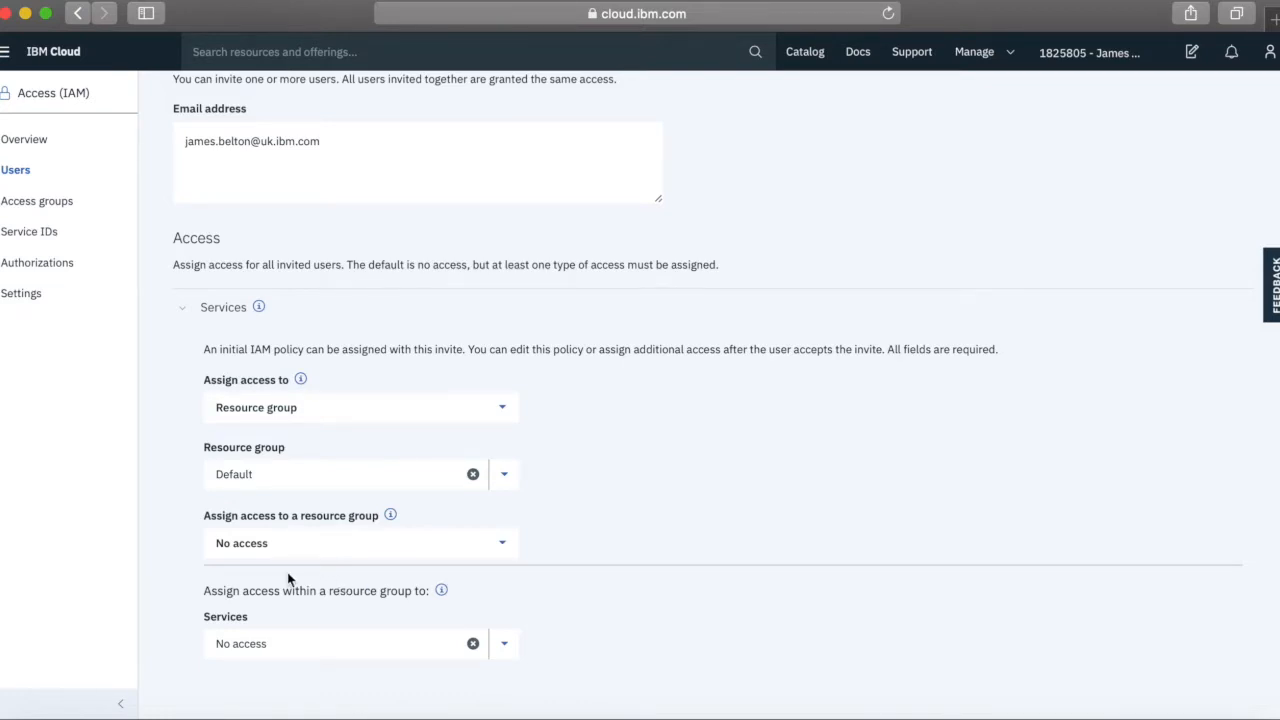
left_click(503, 546)
scroll(310, 602, "down", 2)
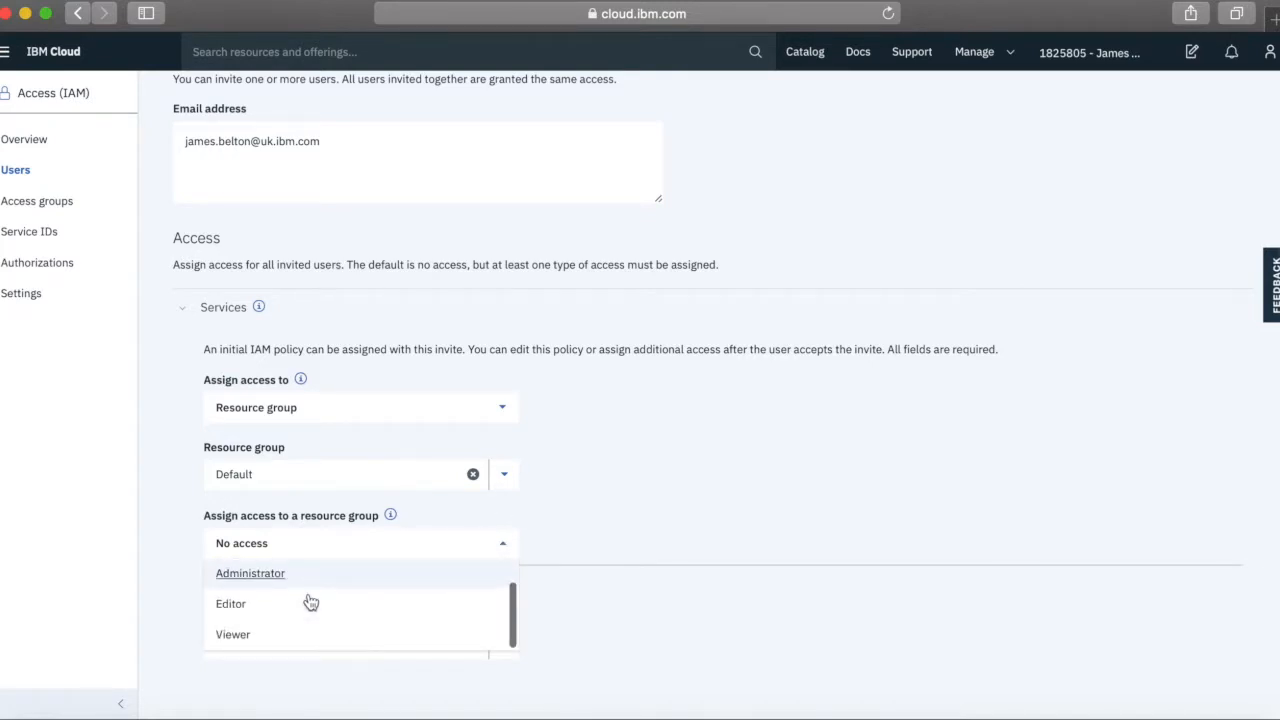
left_click(243, 643)
left_click(665, 625)
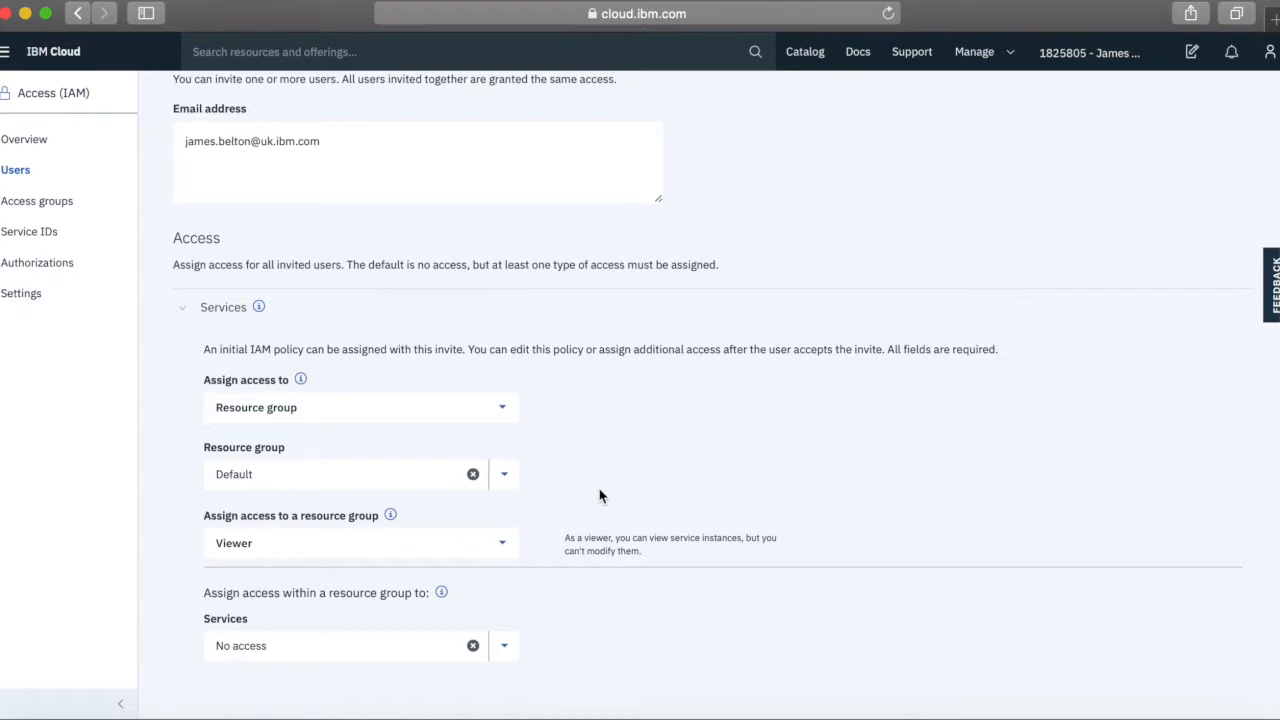
scroll(680, 563, "down", 5)
Expand Cloud Foundry access and browse the Organization list for Rules-Proj
scroll(681, 563, "down", 3)
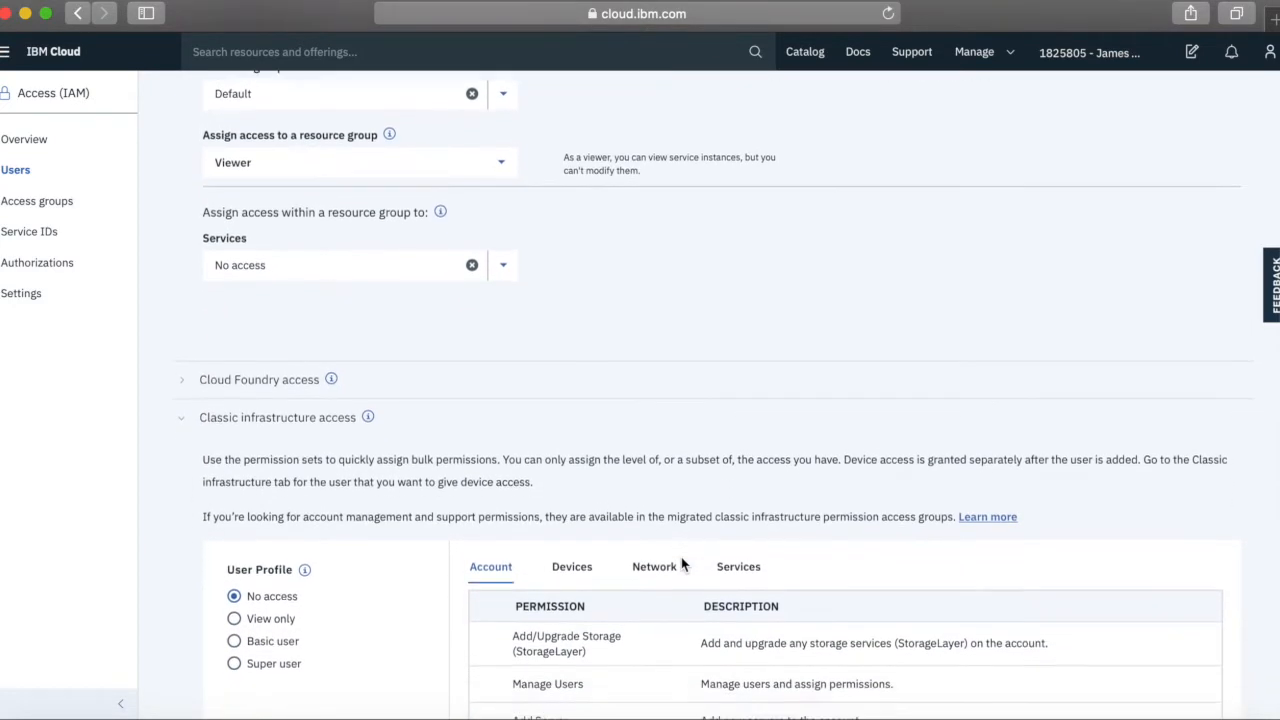
left_click(185, 355)
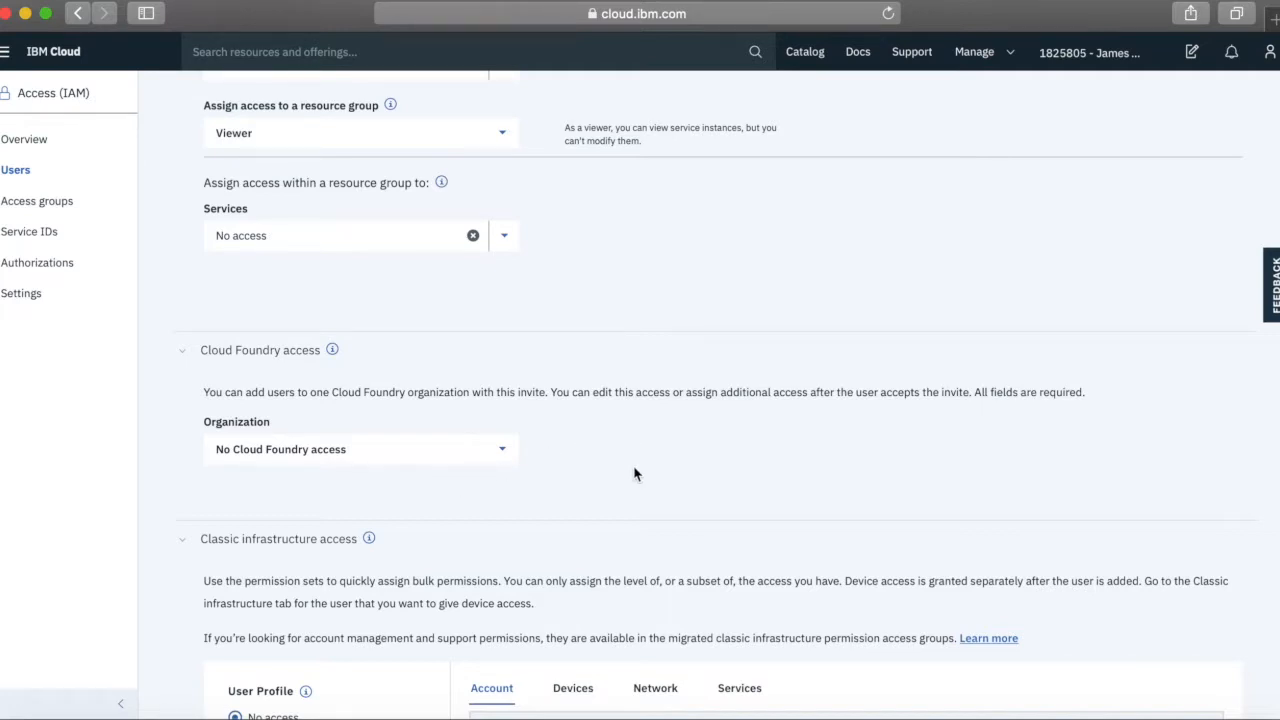
left_click(504, 455)
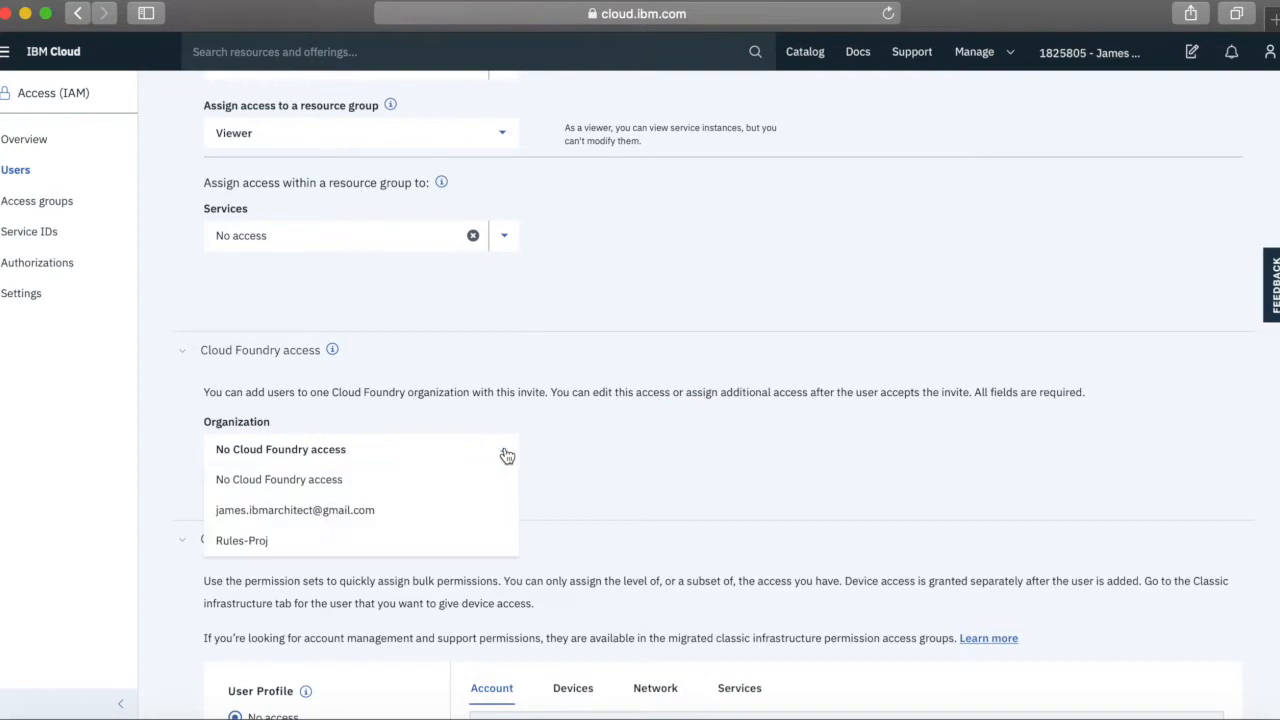
scroll(583, 471, "down", 1)
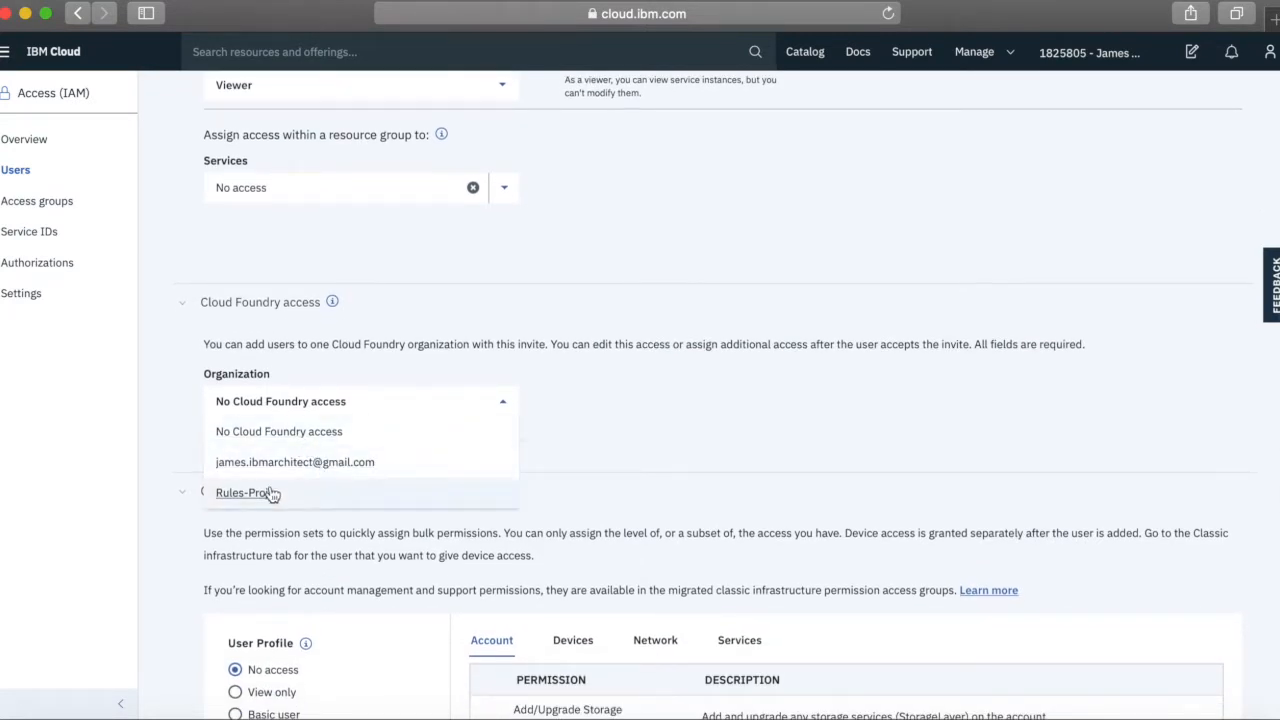
scroll(305, 490, "down", 1)
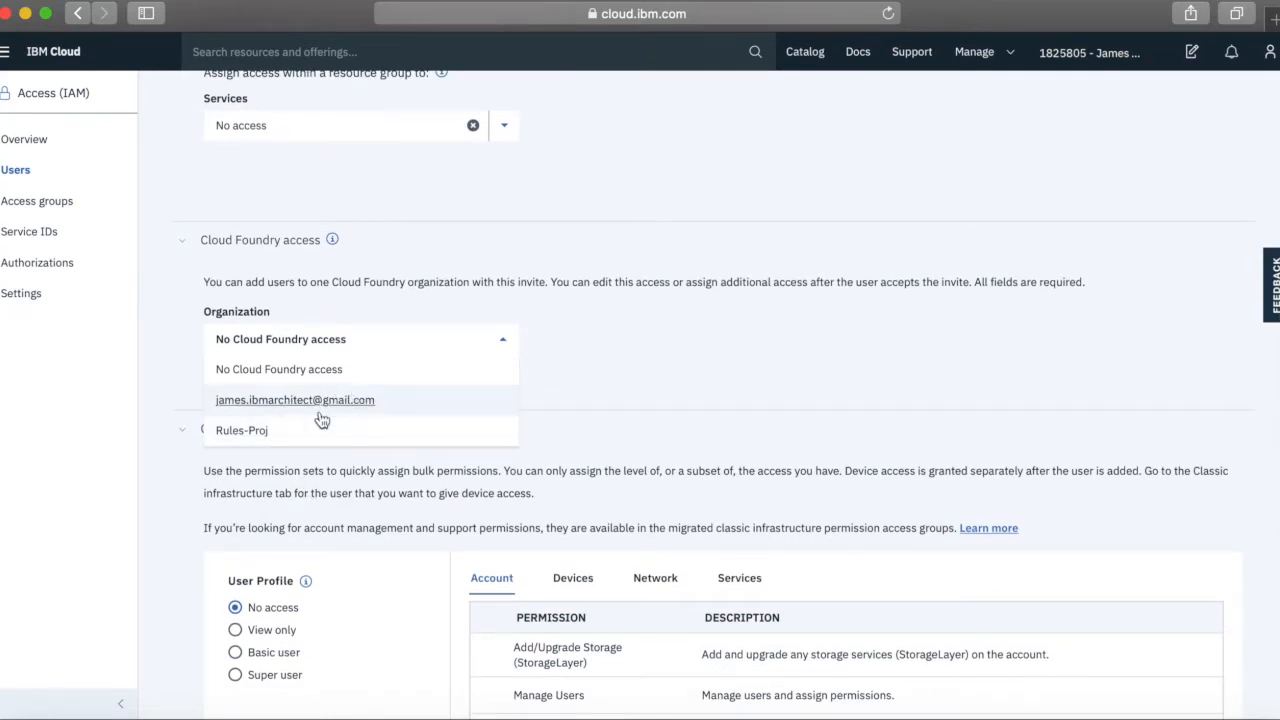
Select the Rules-Proj organization and give the invited user the Manager organization role
left_click(242, 431)
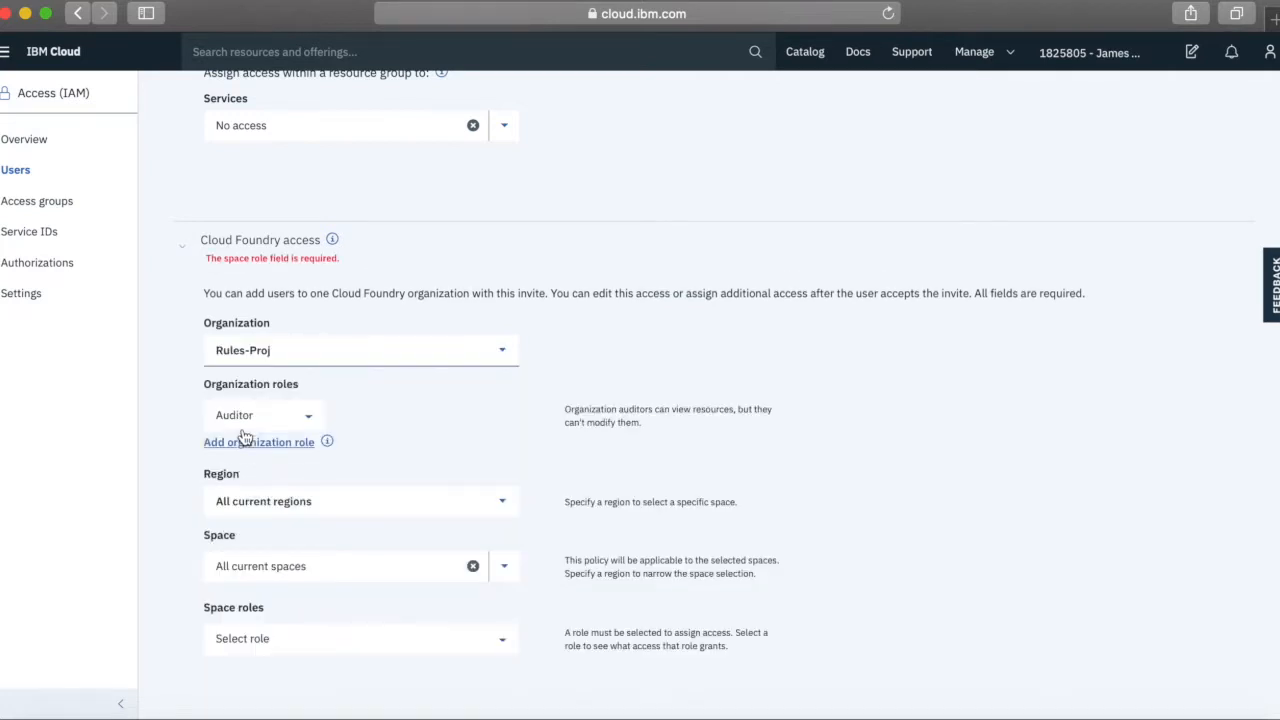
left_click(312, 416)
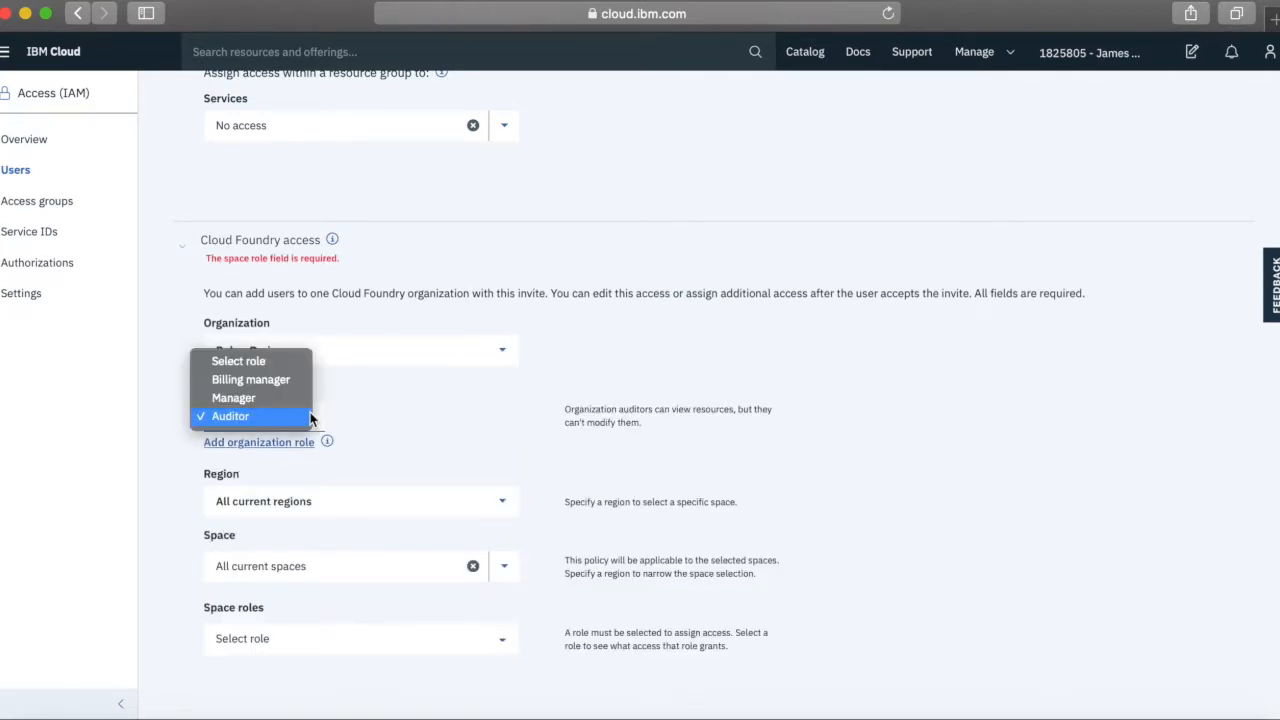
left_click(251, 398)
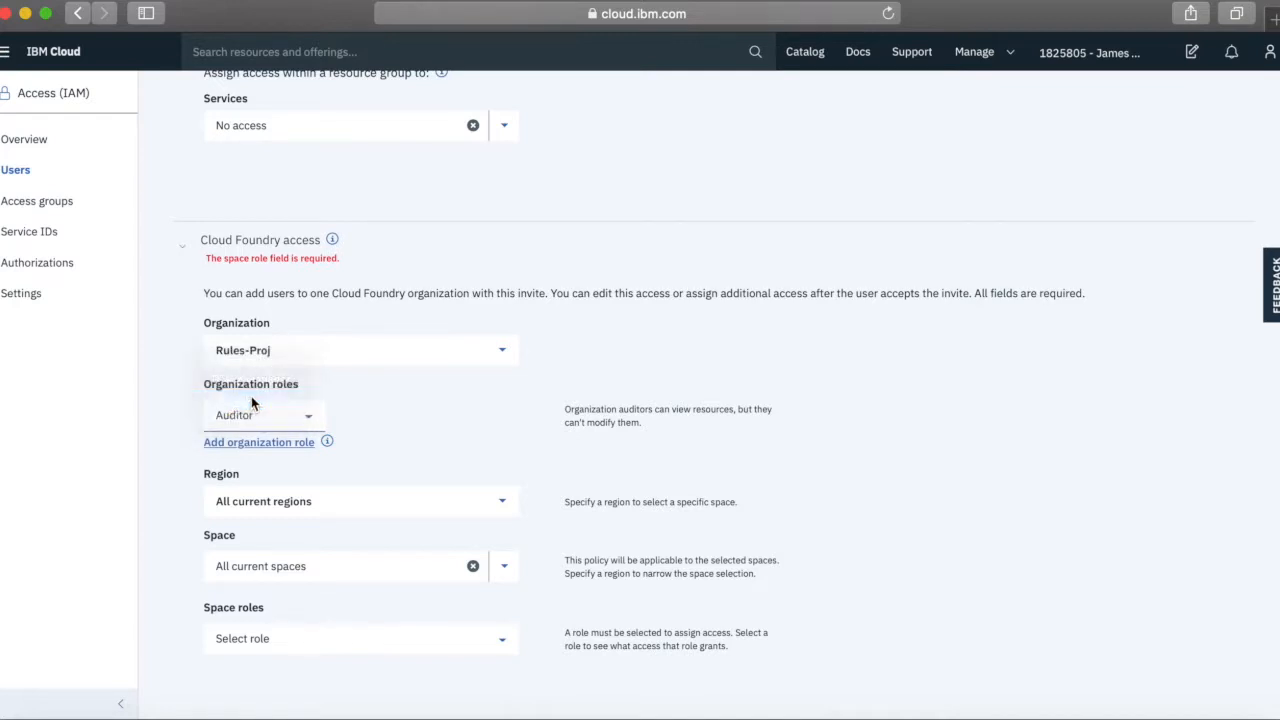
Keep all current regions and spaces and assign the Developer space role
scroll(416, 426, "down", 1)
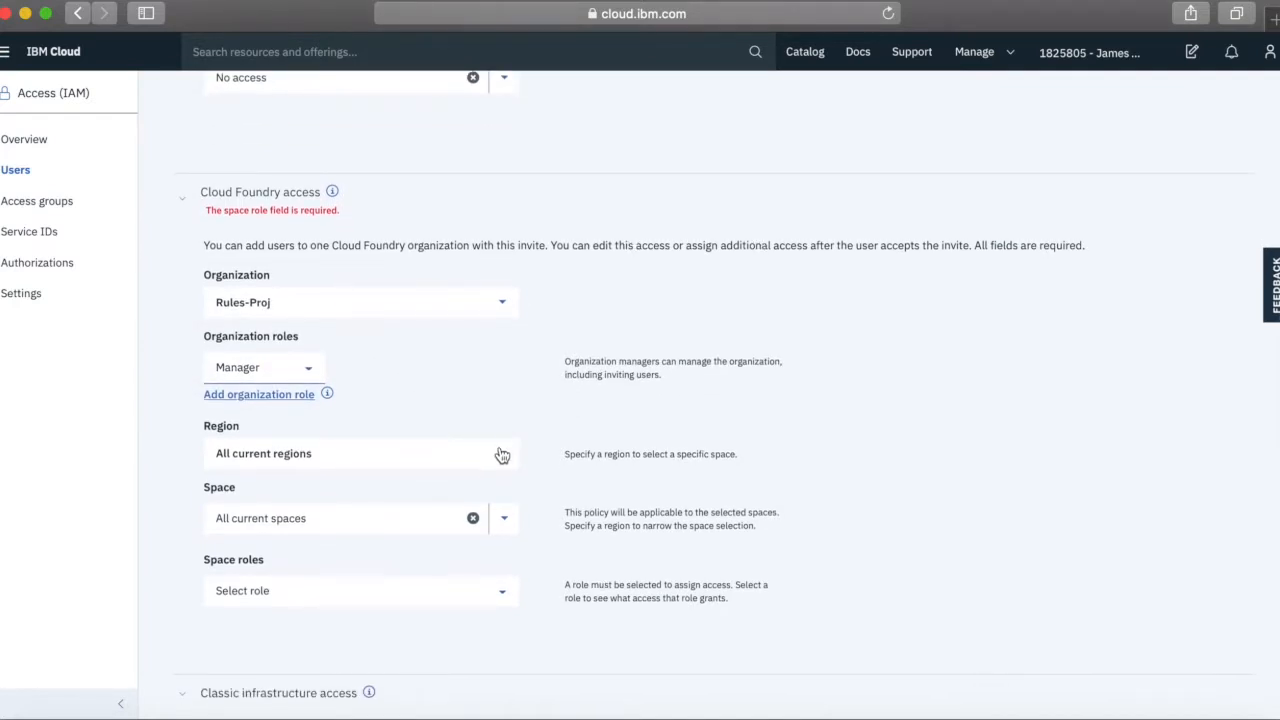
left_click(500, 453)
left_click(501, 455)
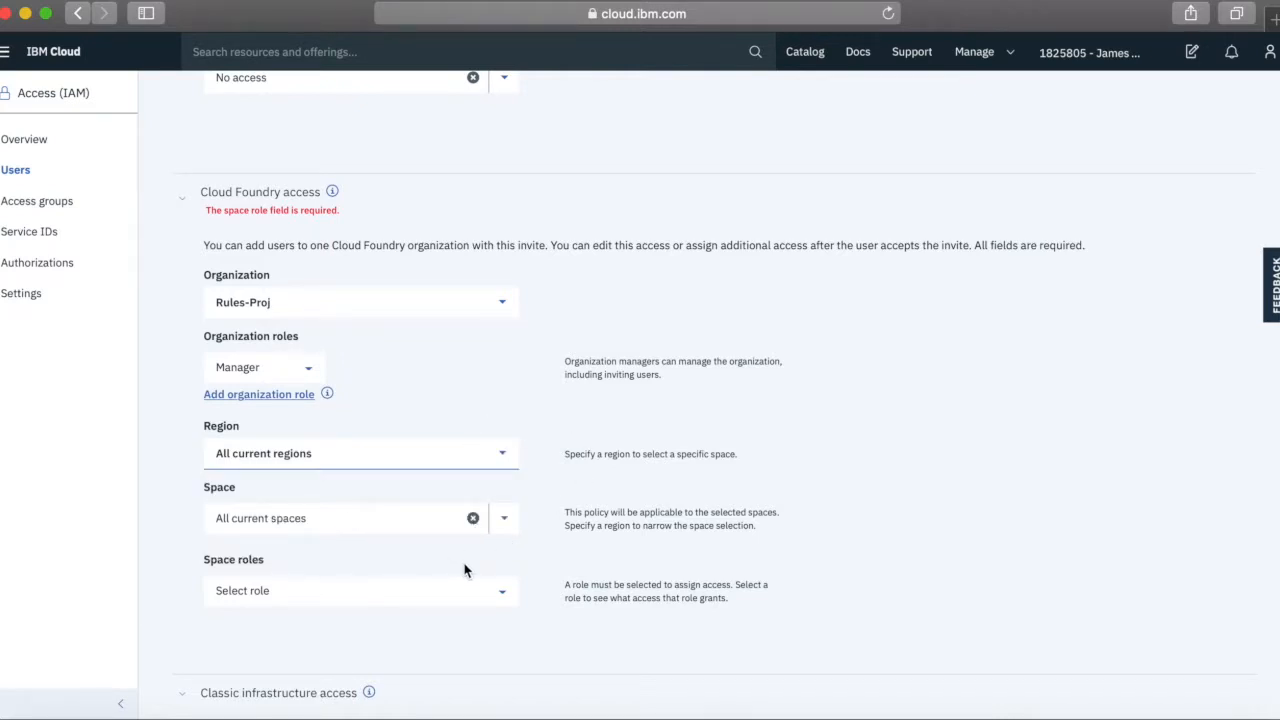
left_click(508, 596)
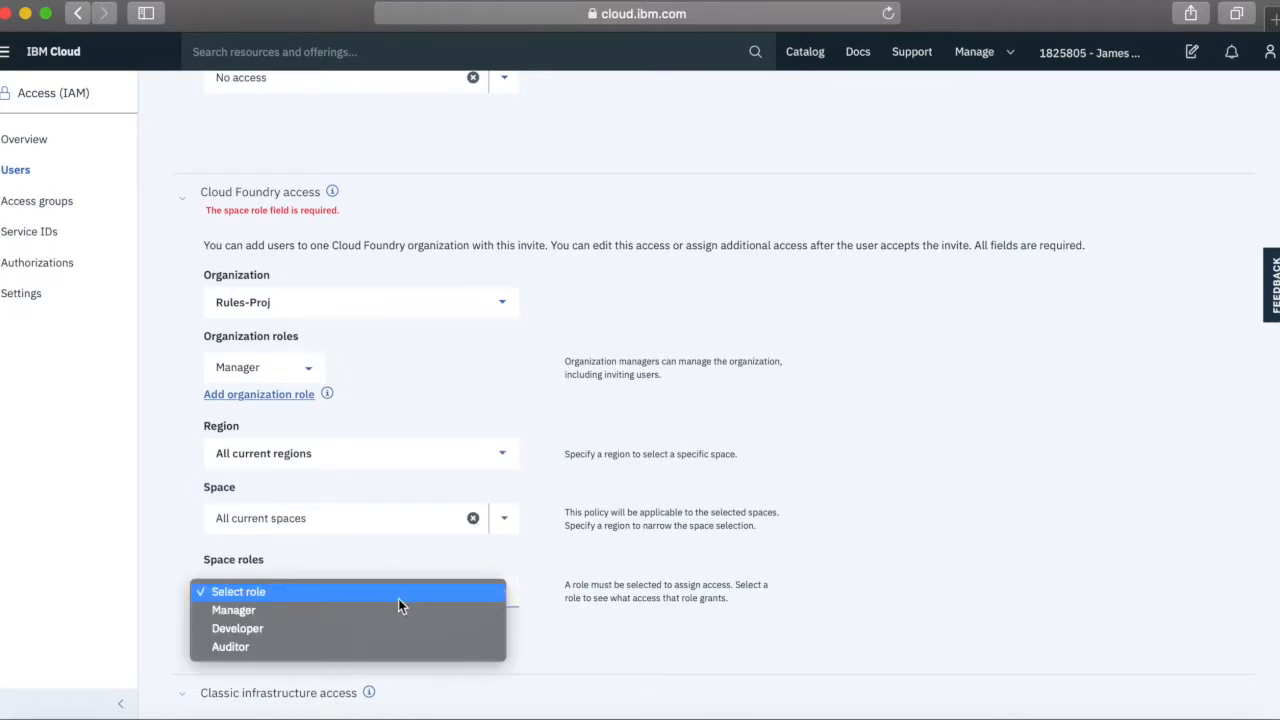
left_click(250, 628)
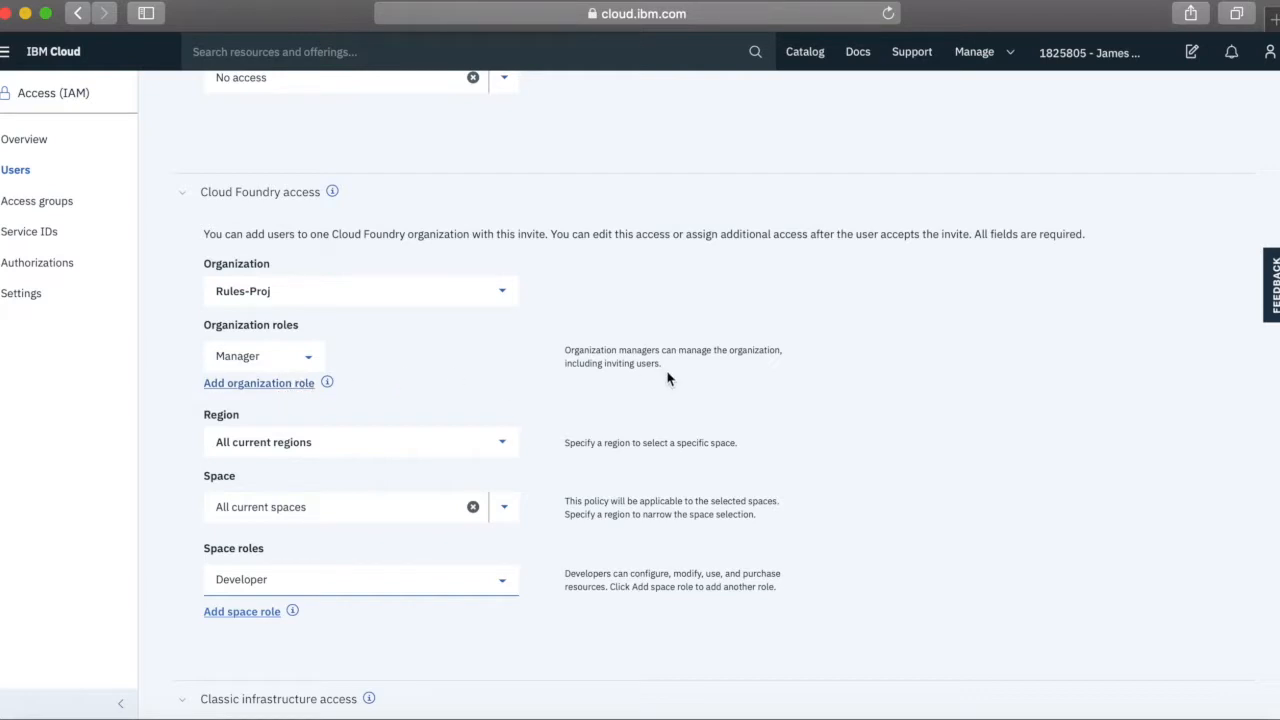
left_click(504, 445)
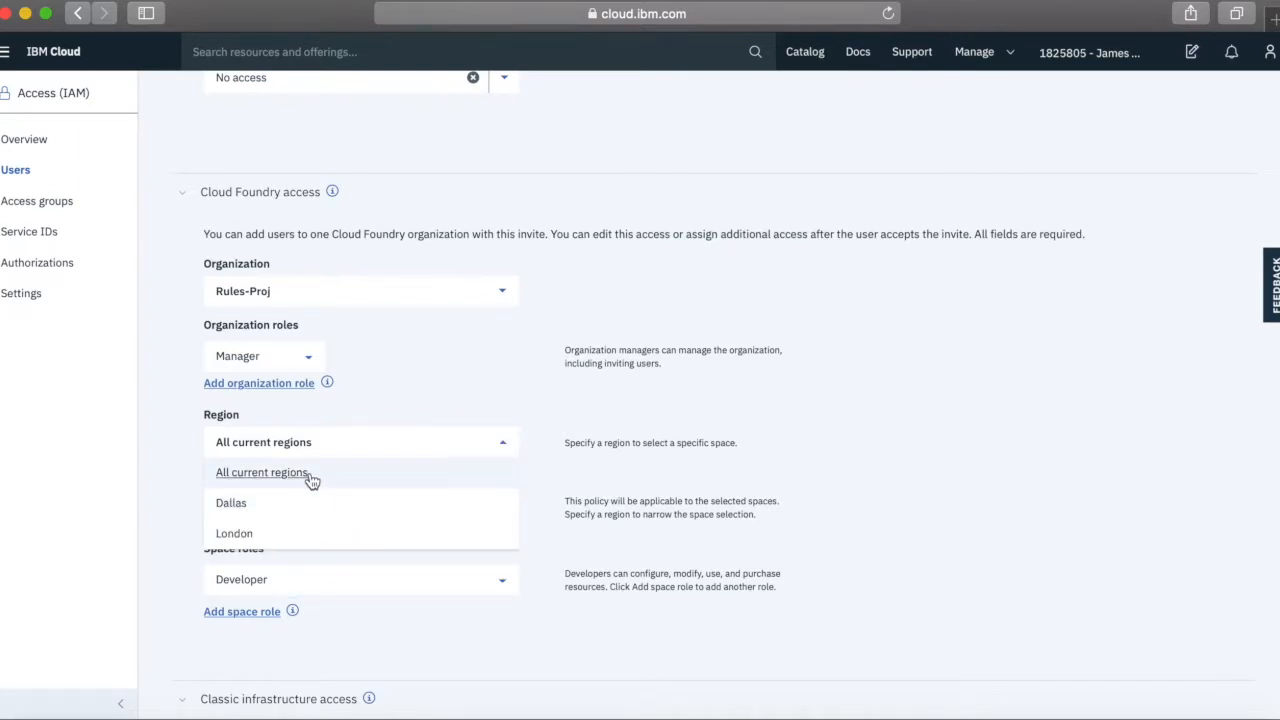
Reapply All current regions and spaces with the Developer space role, clearing the required-field error
scroll(343, 506, "down", 1)
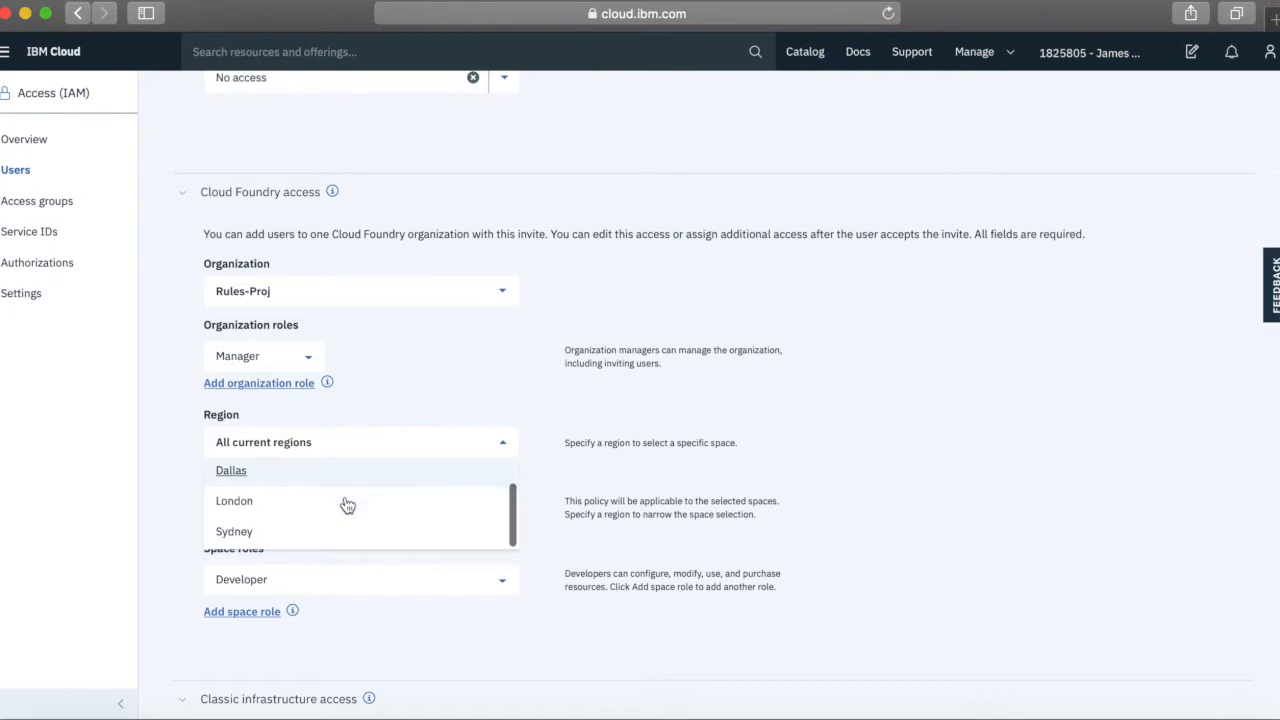
left_click(305, 452)
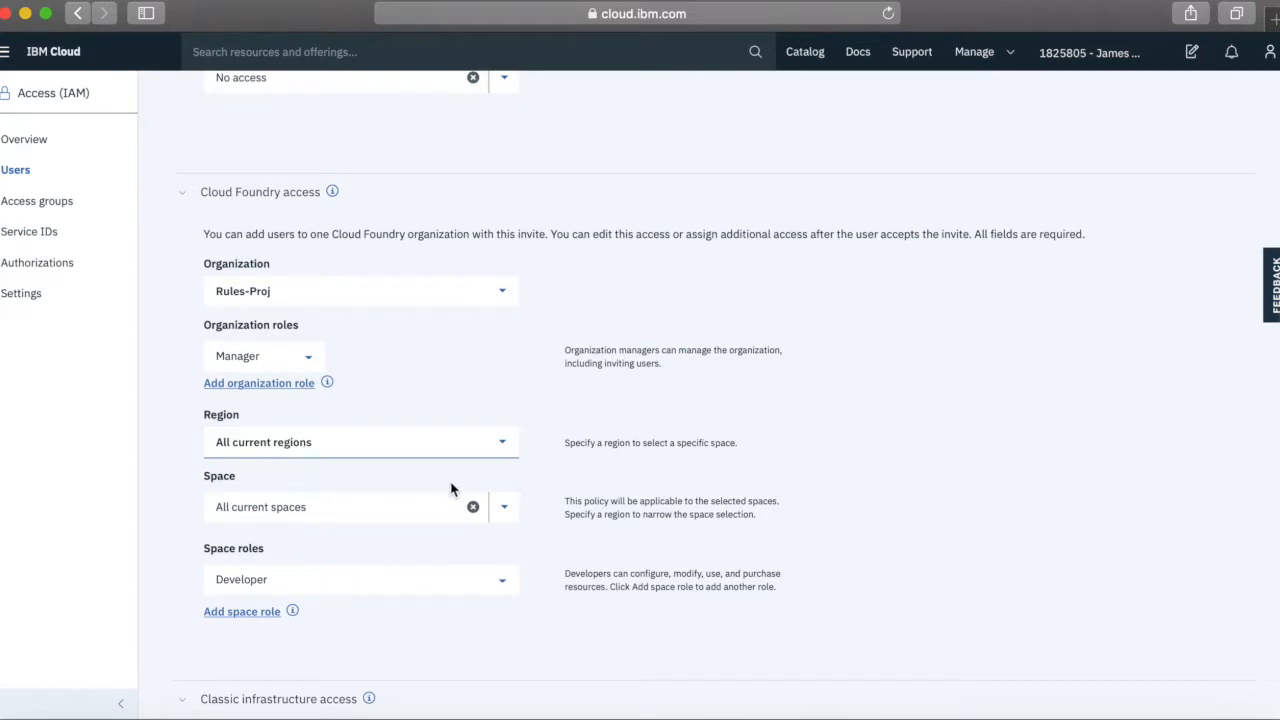
left_click(509, 510)
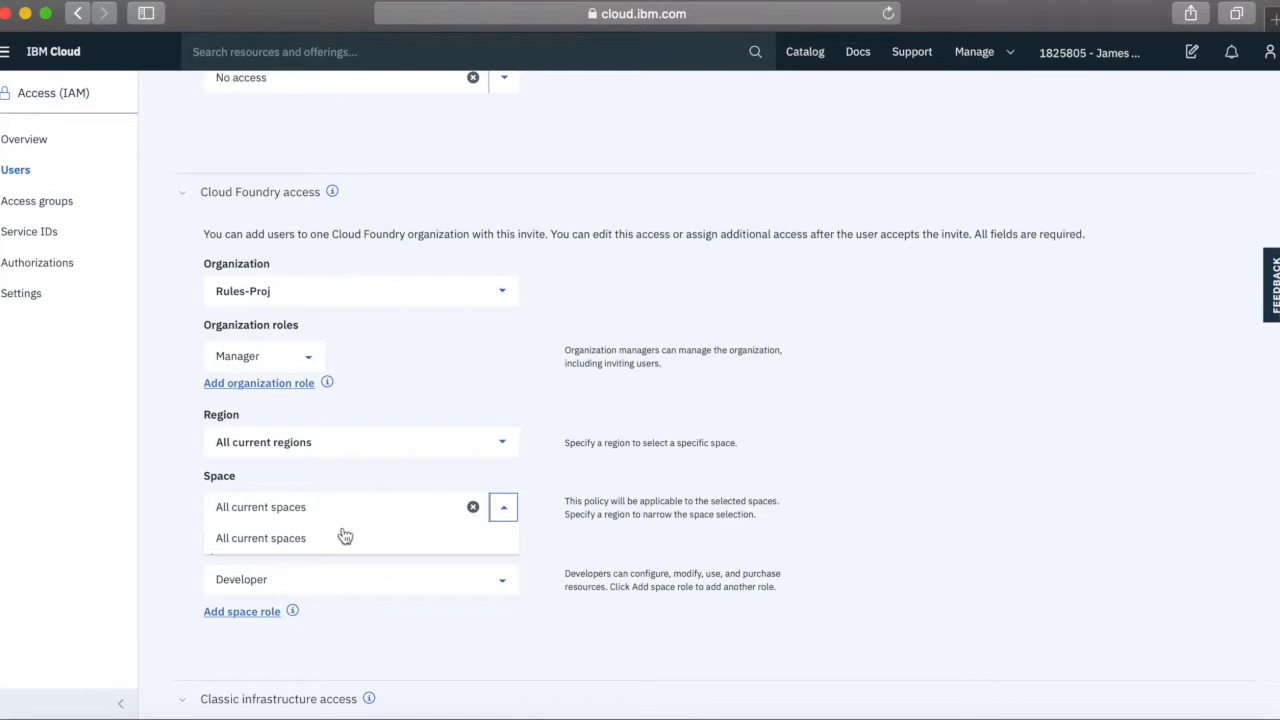
scroll(344, 537, "down", 1)
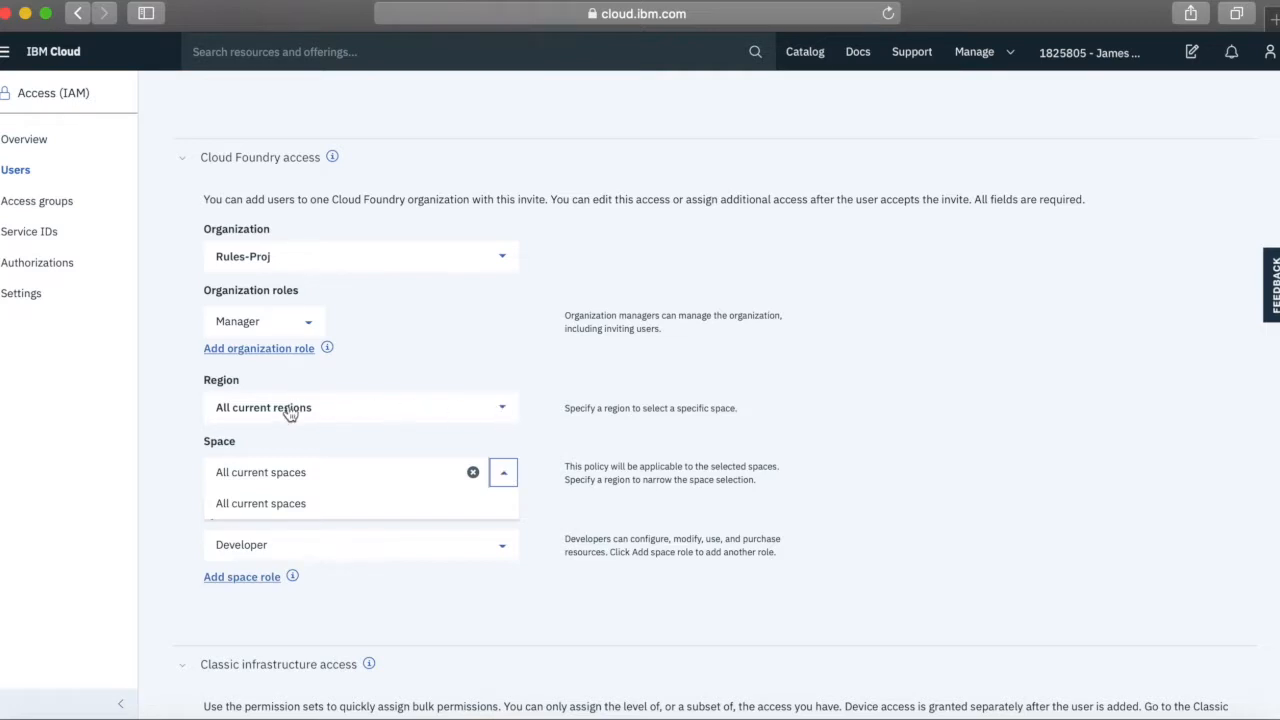
left_click(505, 411)
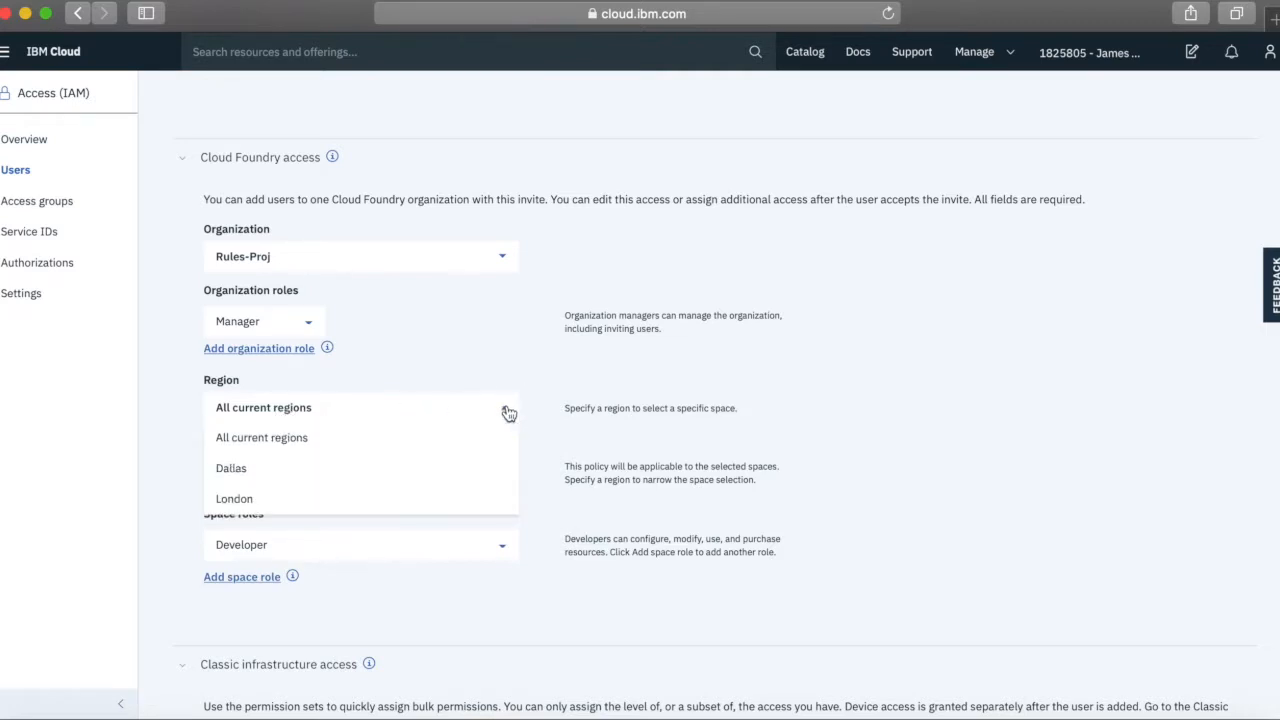
left_click(265, 474)
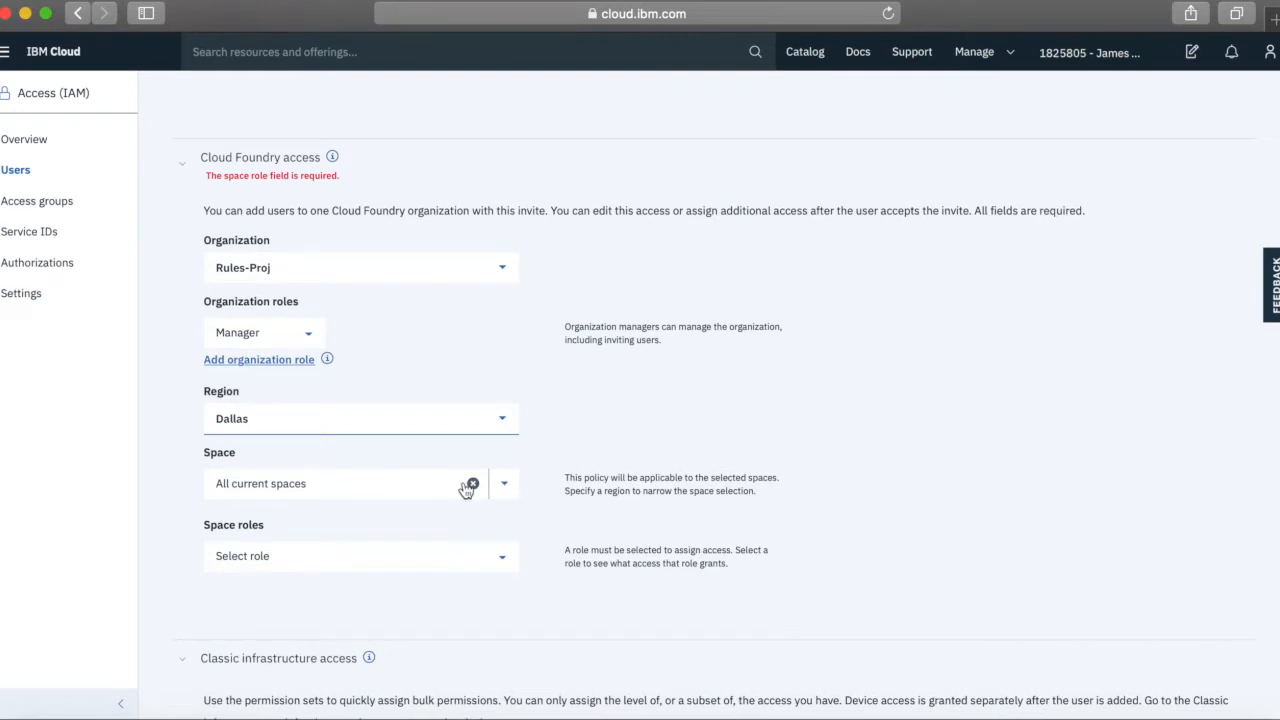
left_click(508, 488)
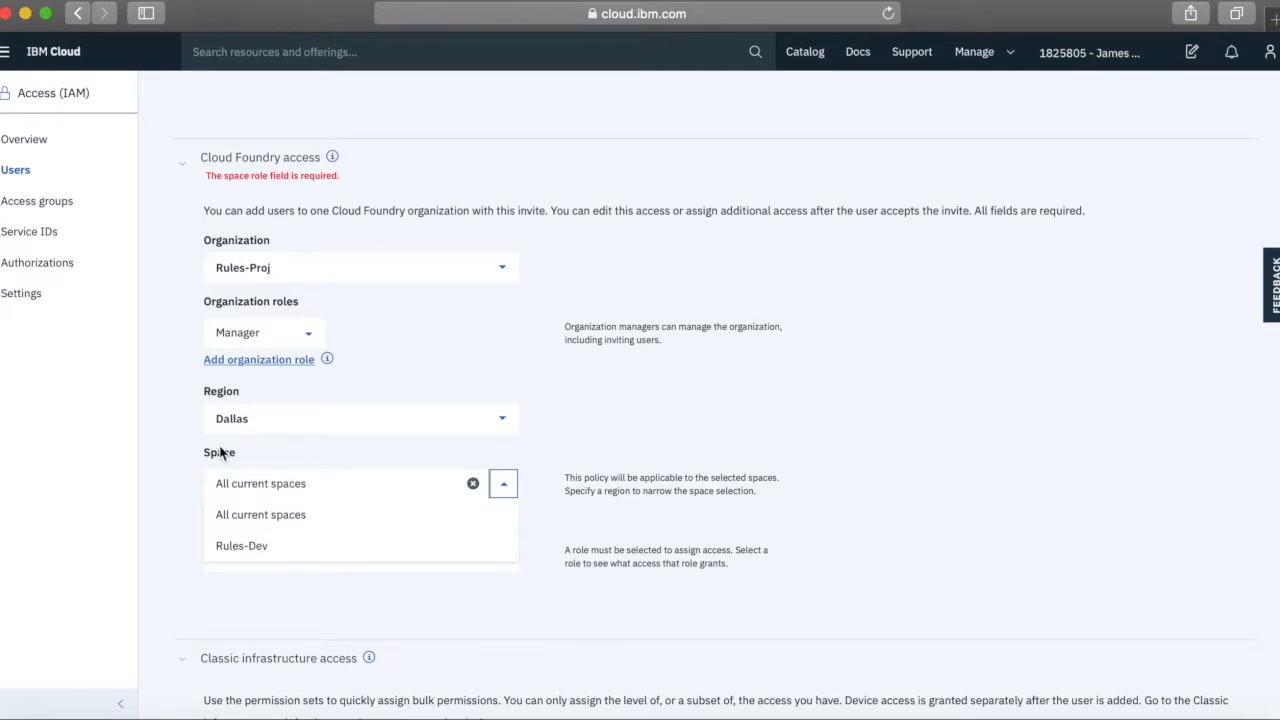
left_click(503, 423)
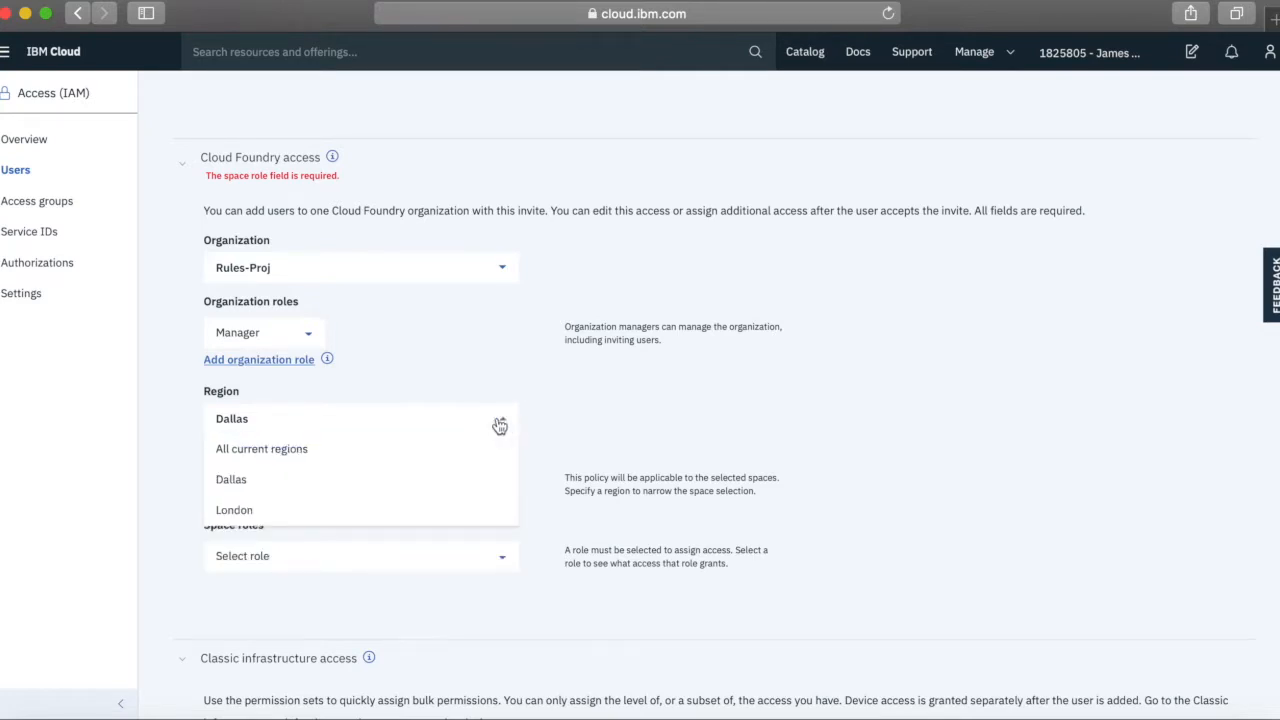
left_click(311, 451)
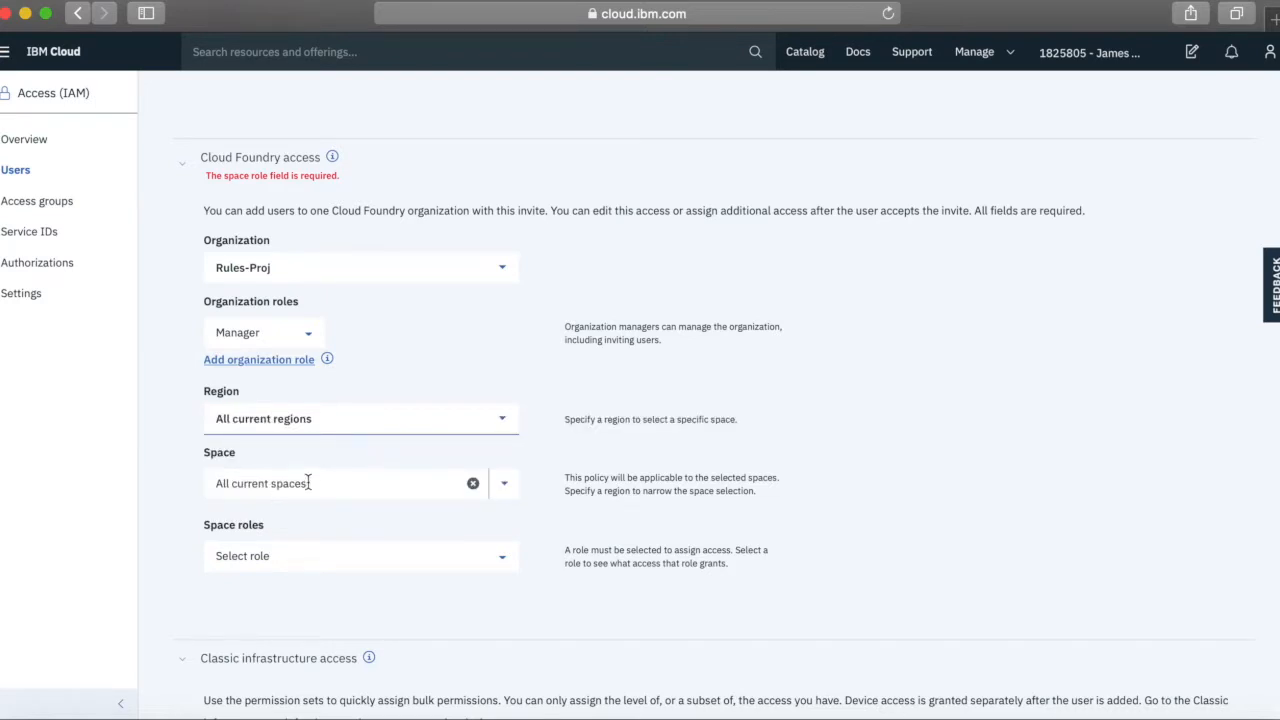
left_click(501, 558)
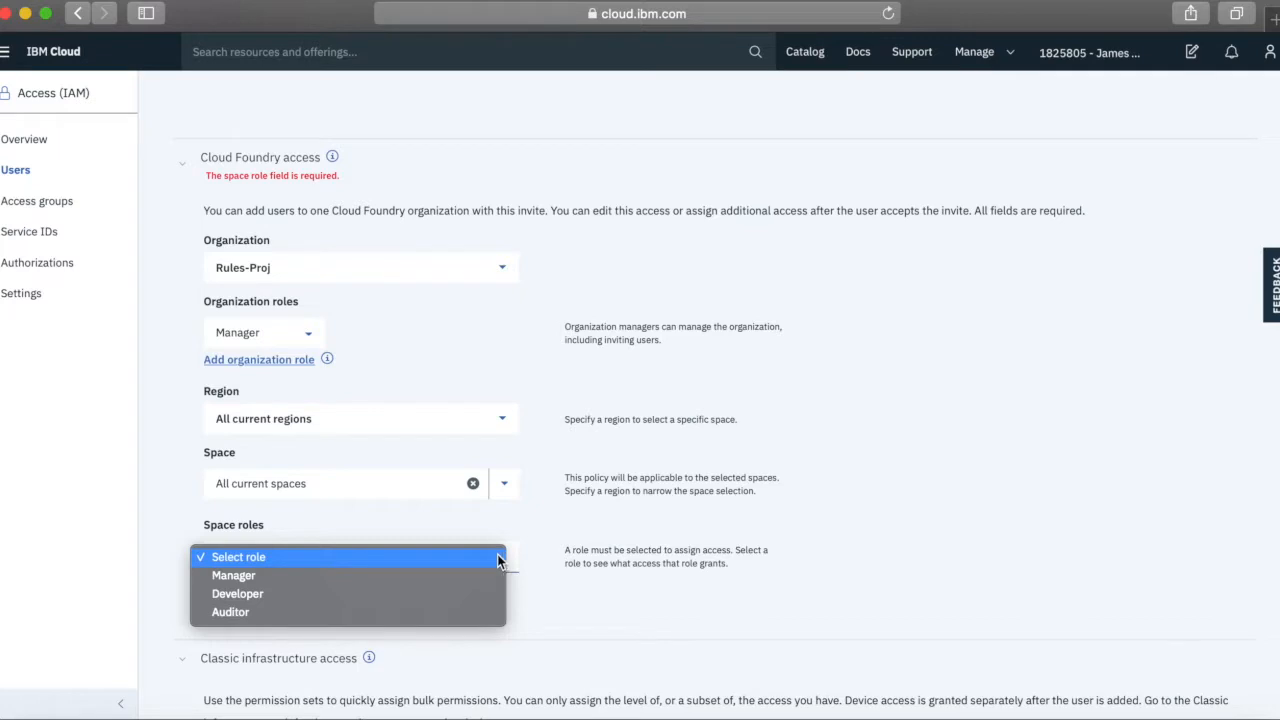
left_click(240, 596)
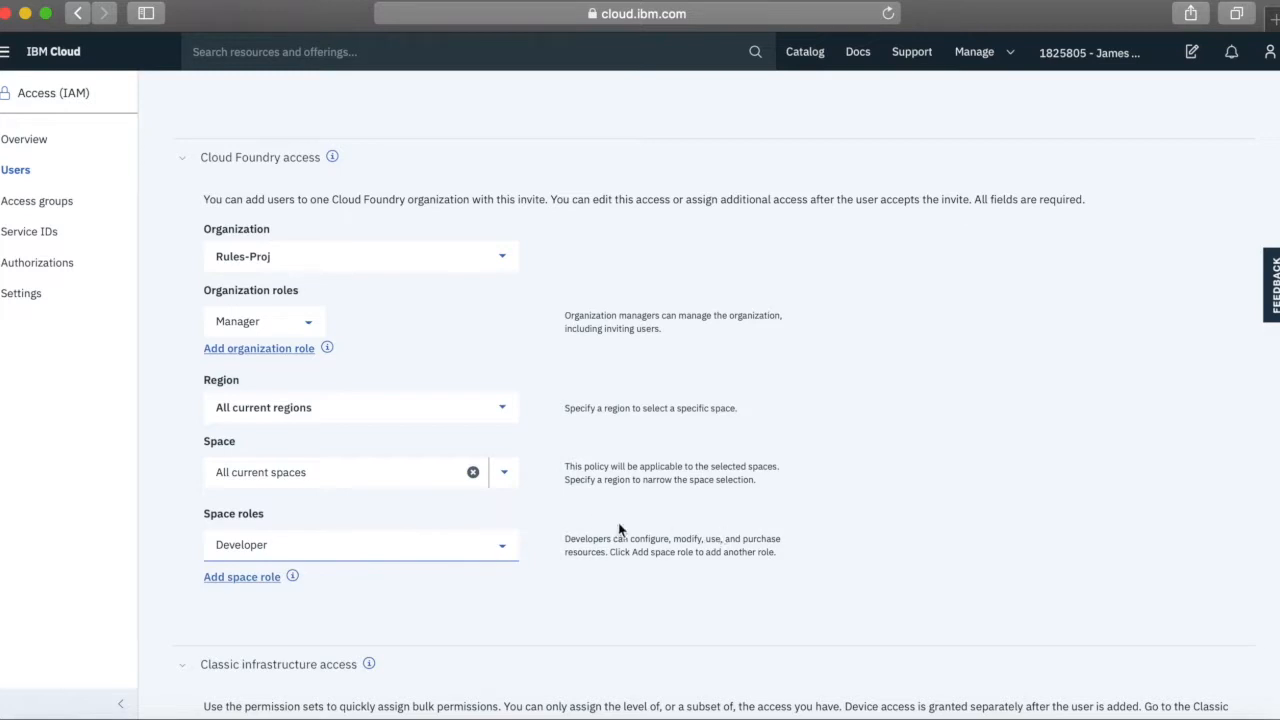
Give the user the Basic user classic infrastructure profile
scroll(660, 557, "down", 5)
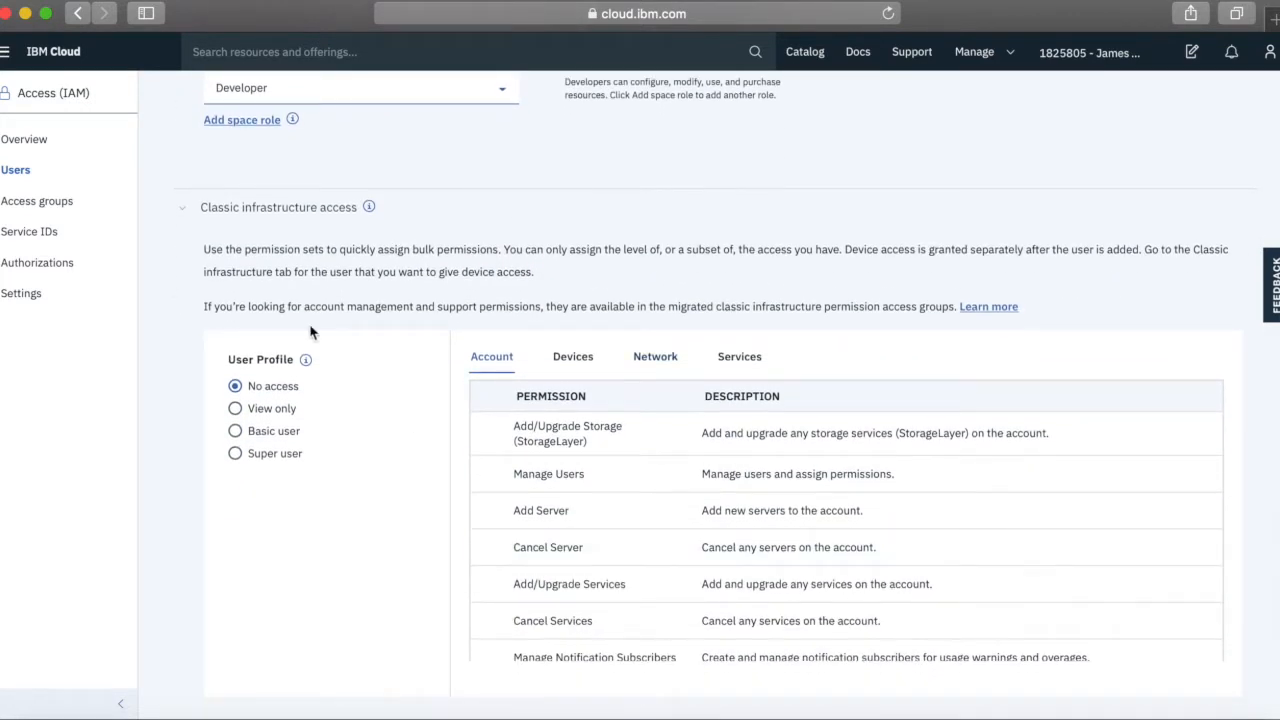
scroll(355, 567, "down", 1)
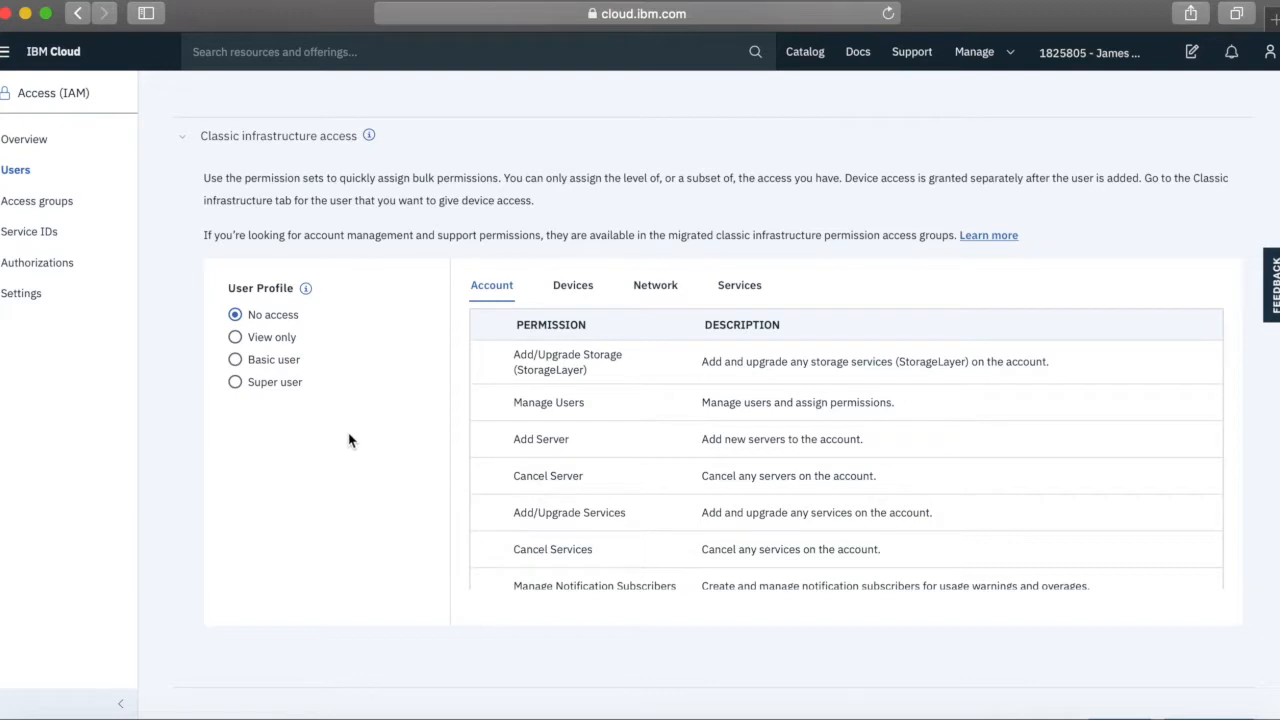
left_click(262, 361)
scroll(598, 463, "down", 5)
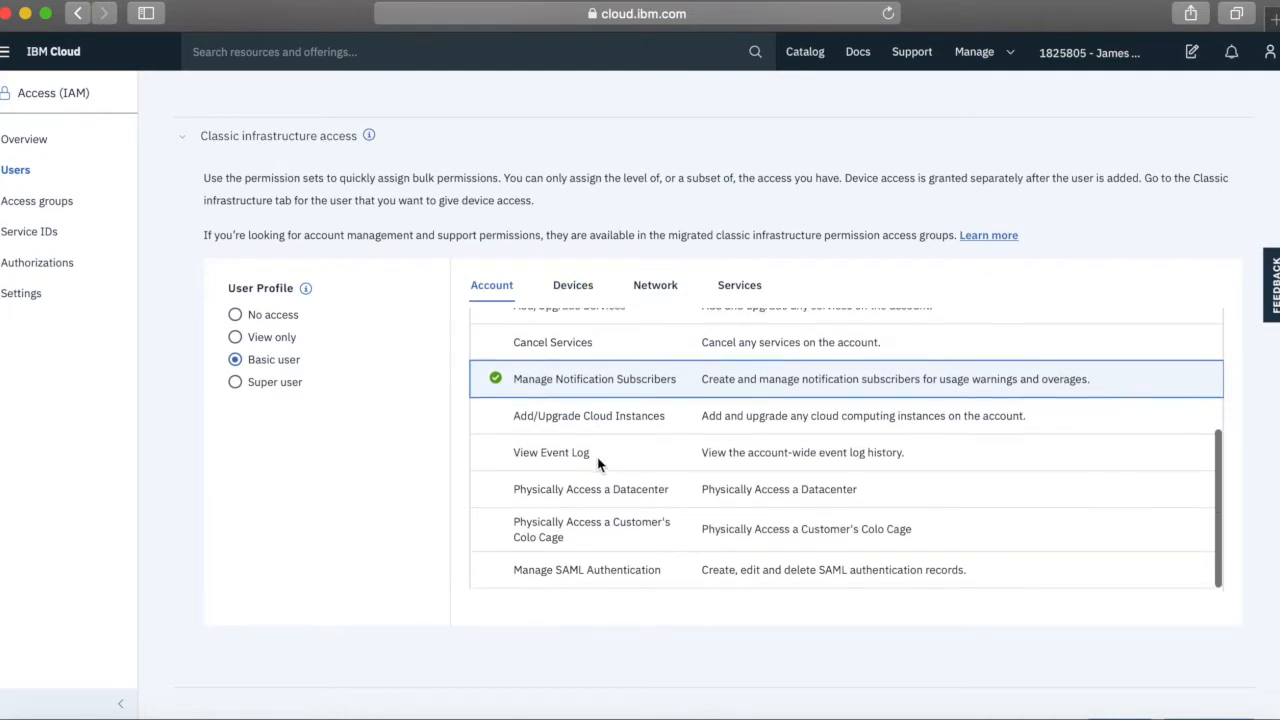
scroll(598, 463, "up", 5)
Review the Devices, Network and Services classic infrastructure permission tabs
left_click(578, 287)
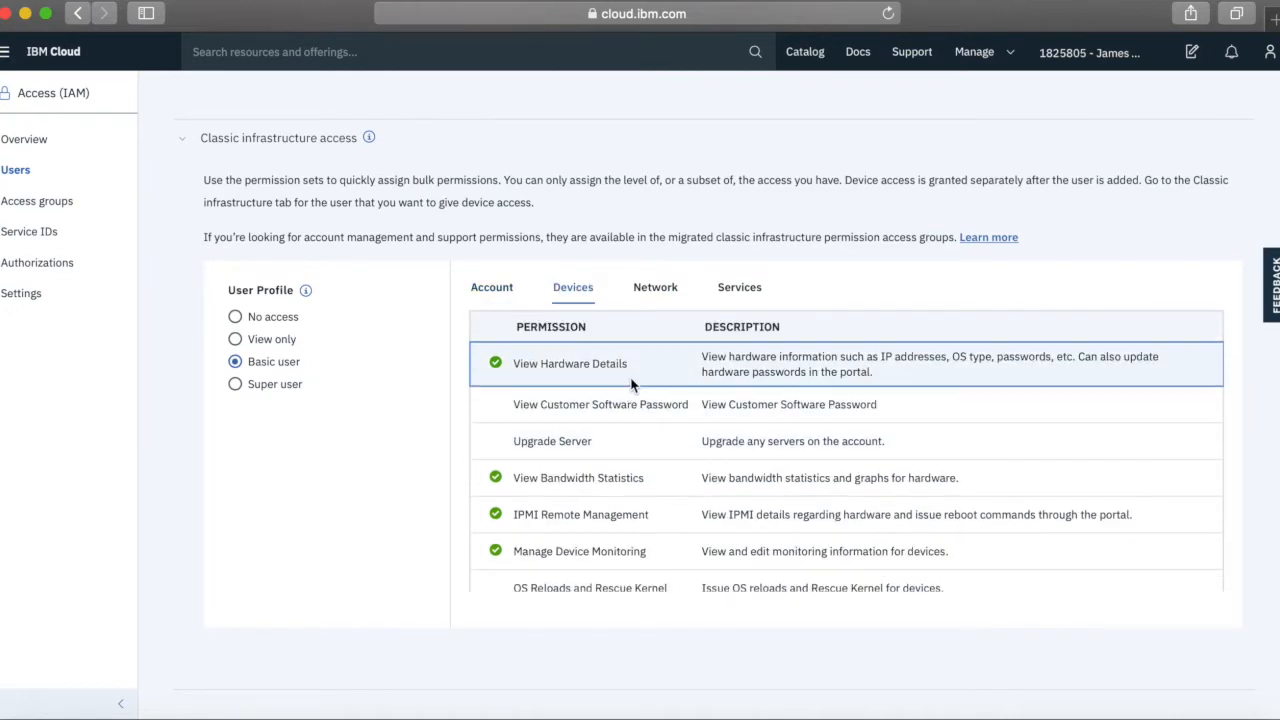
scroll(641, 514, "down", 5)
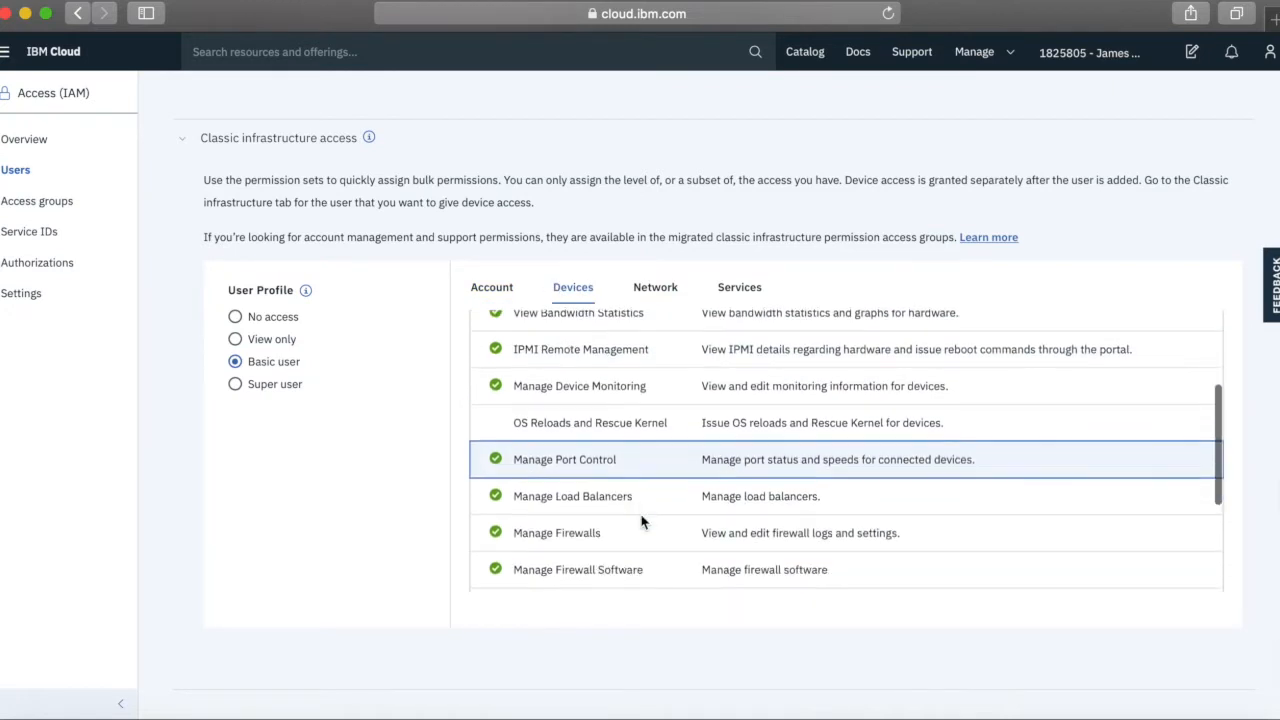
scroll(600, 514, "down", 3)
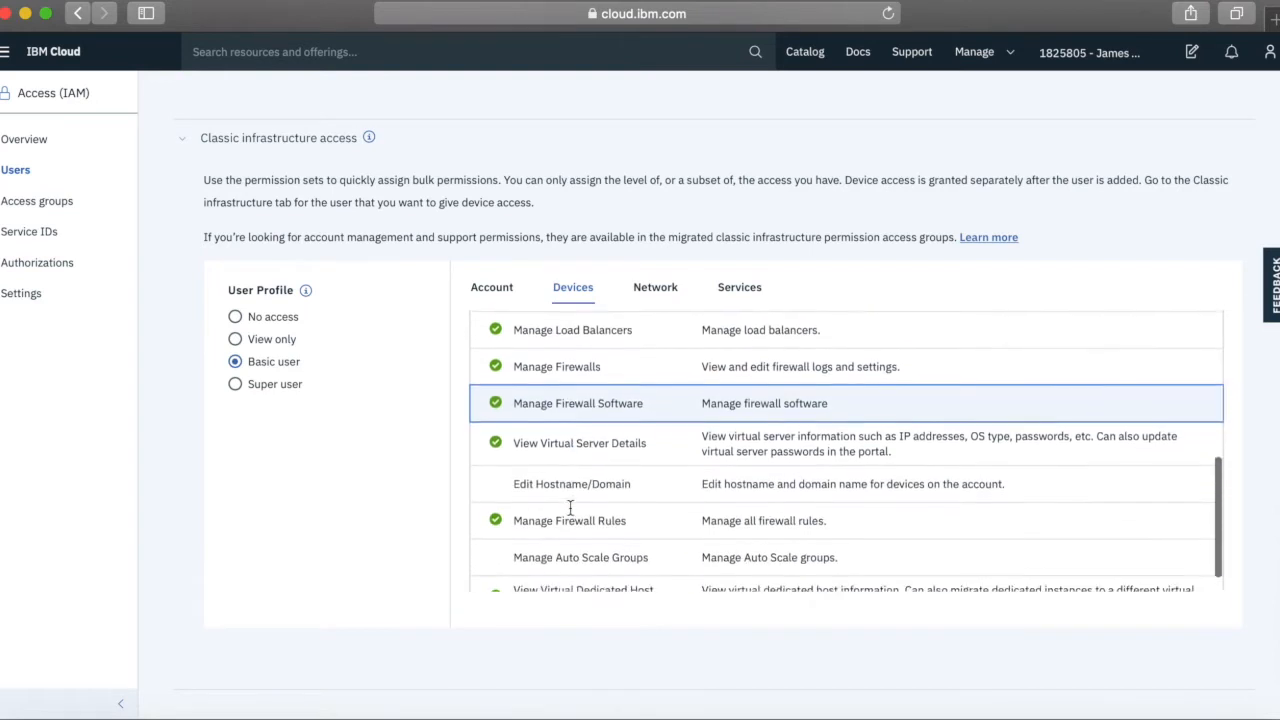
left_click(658, 290)
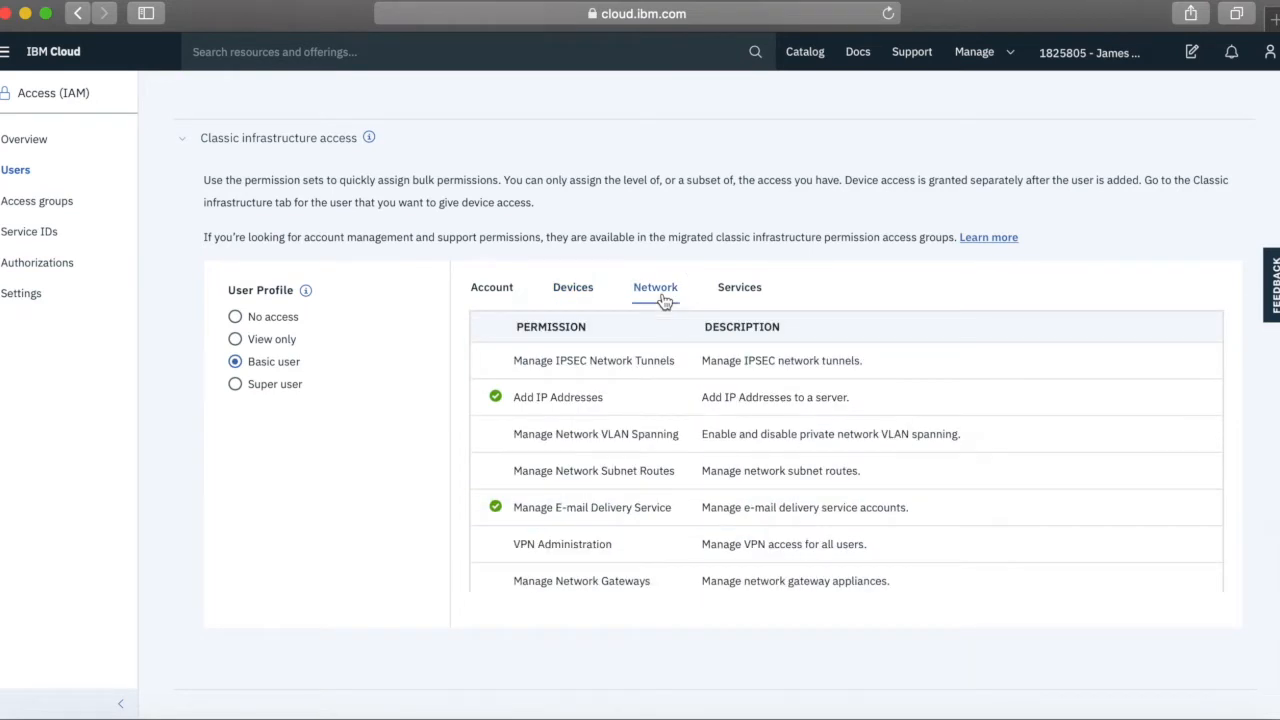
scroll(620, 545, "down", 1)
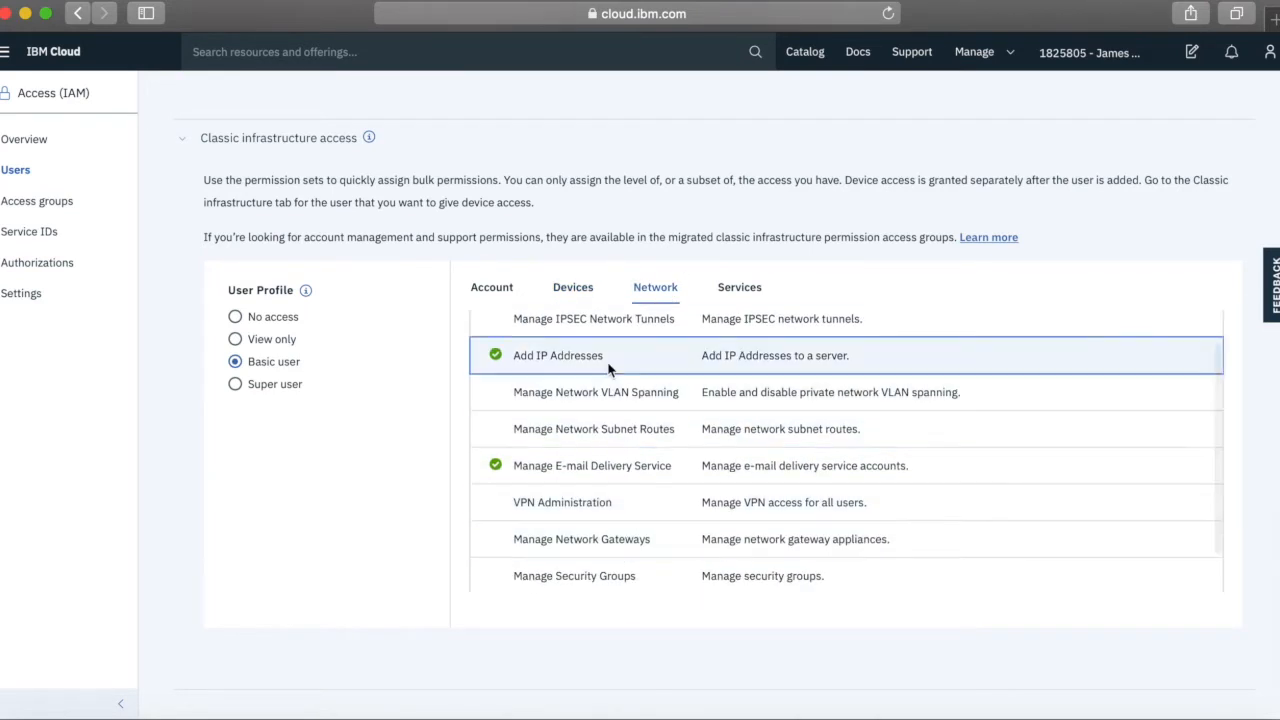
left_click(750, 289)
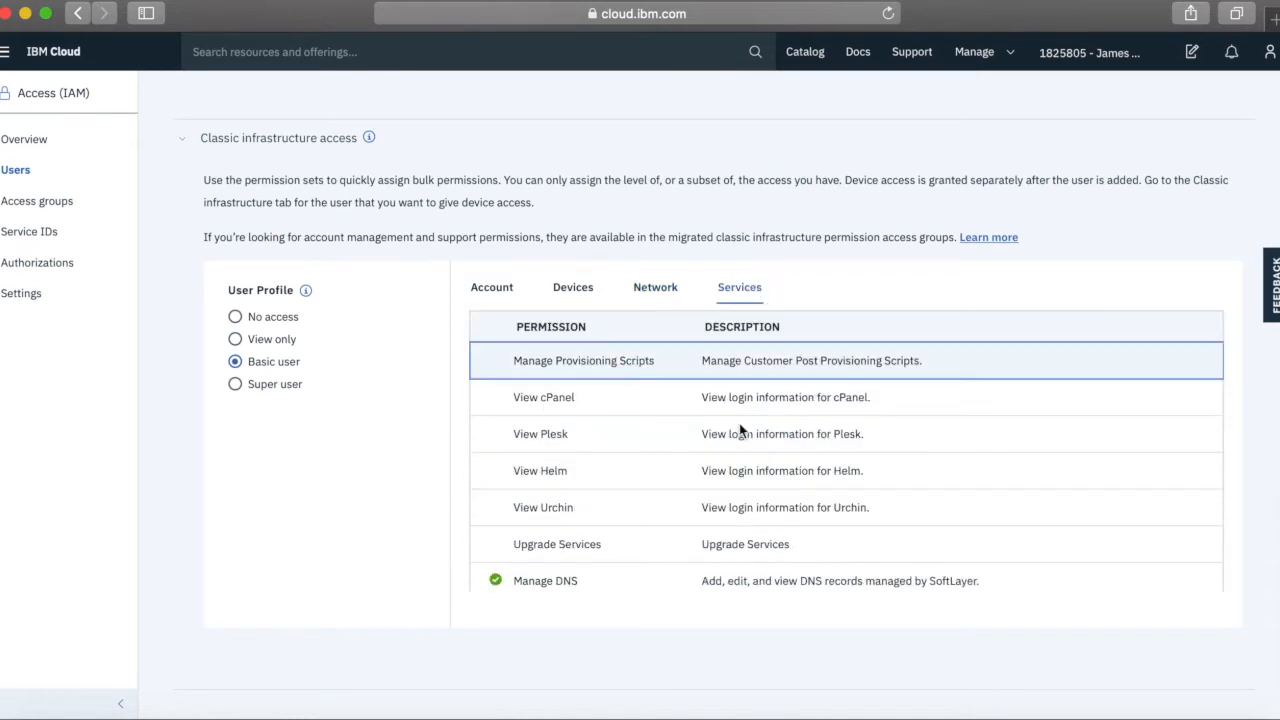
scroll(718, 510, "down", 10)
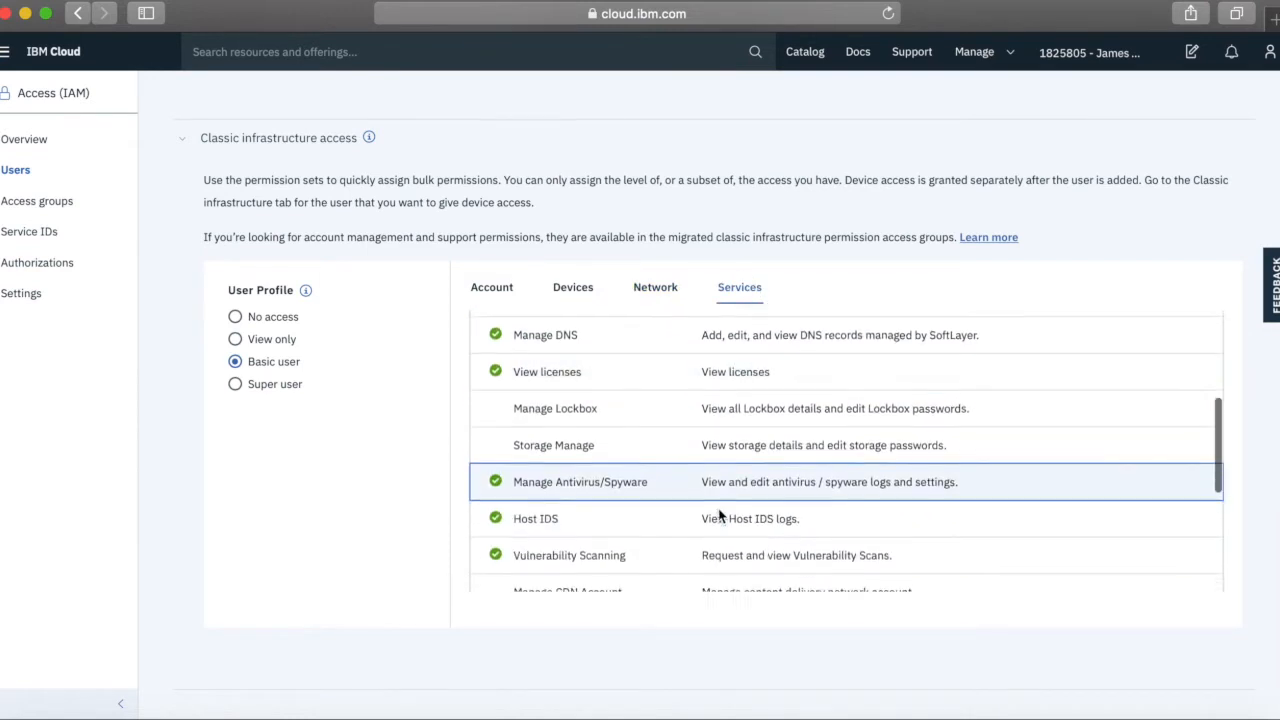
scroll(718, 510, "down", 5)
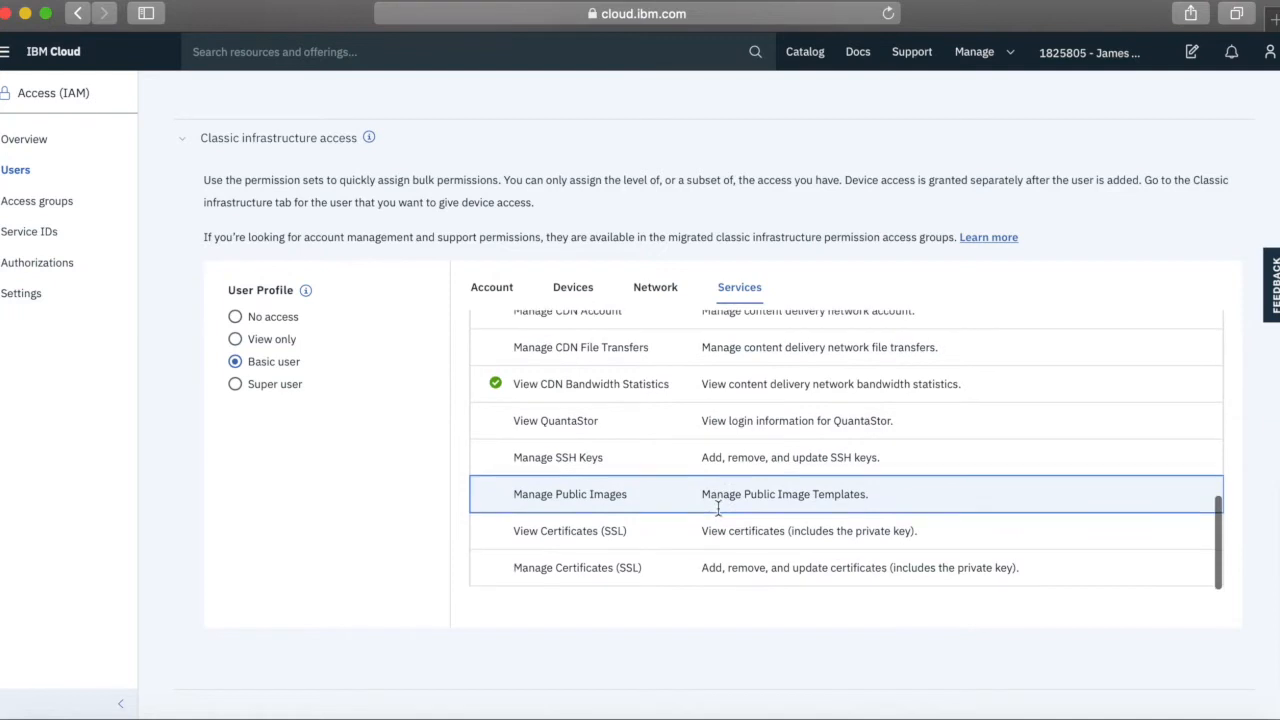
scroll(718, 510, "up", 15)
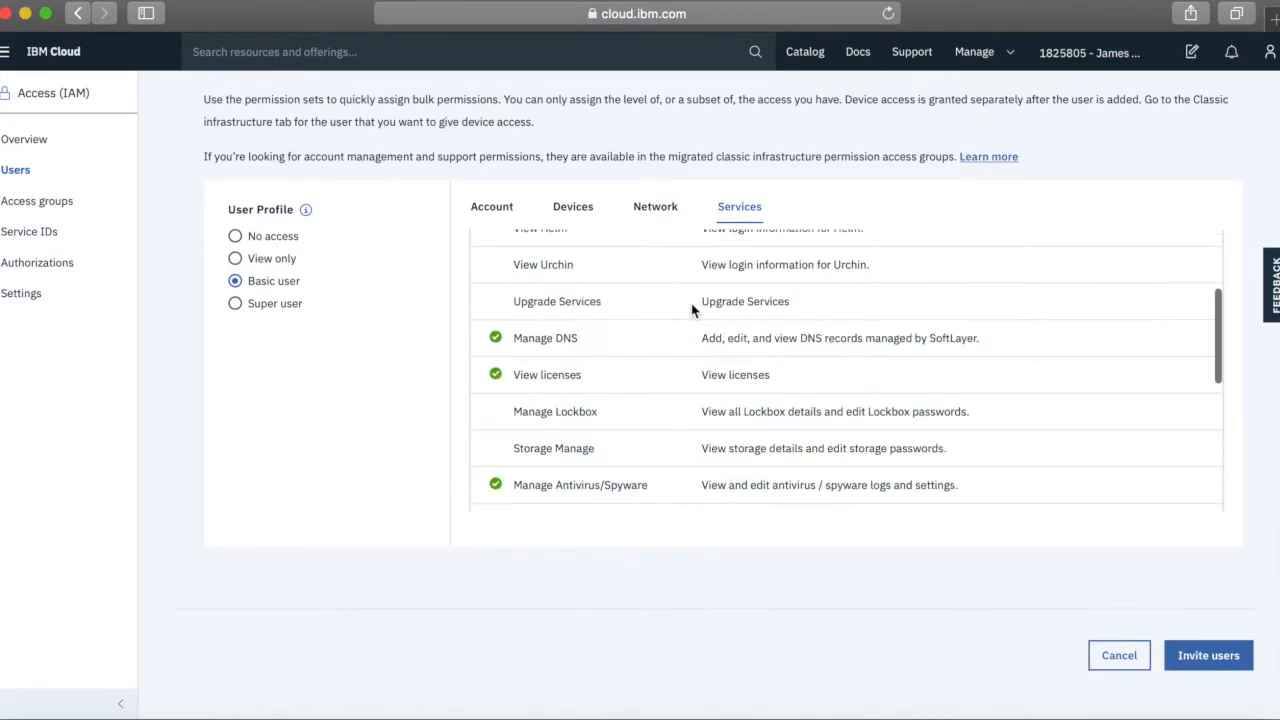
scroll(629, 480, "up", 2)
scroll(643, 486, "down", 2)
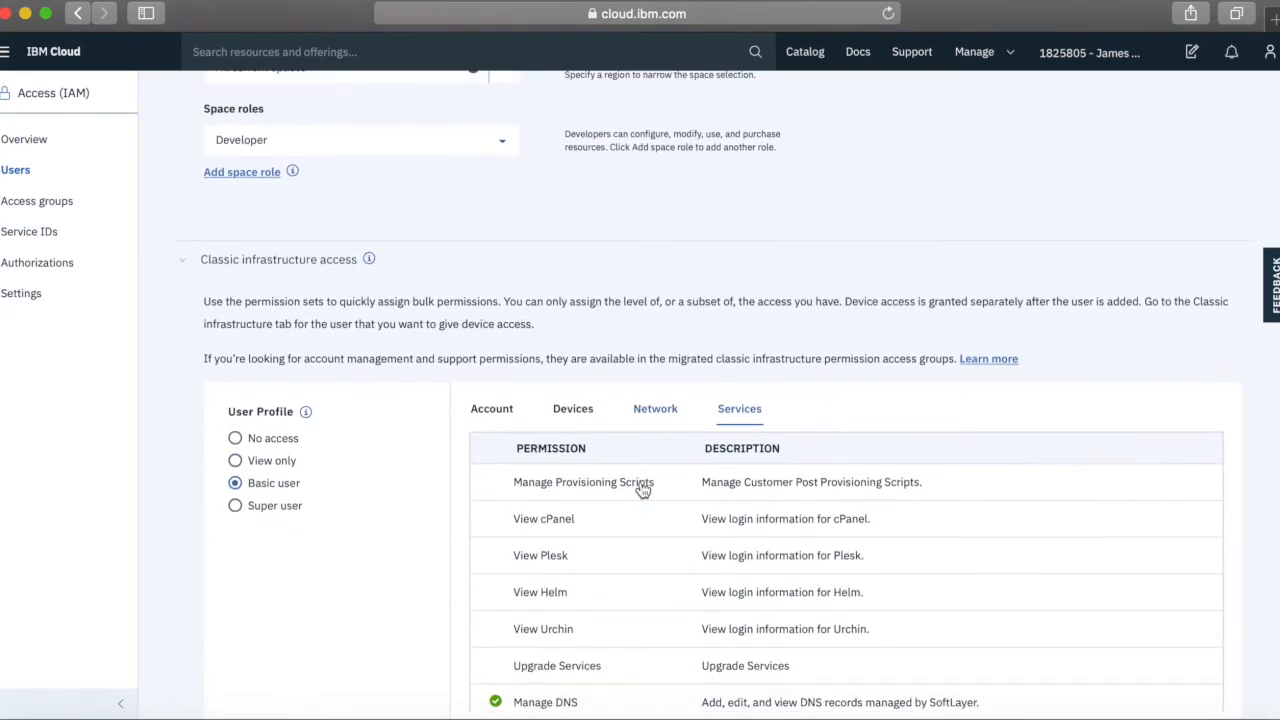
Set classic infrastructure access back to No access and send the user invitation
left_click(277, 440)
scroll(383, 517, "down", 4)
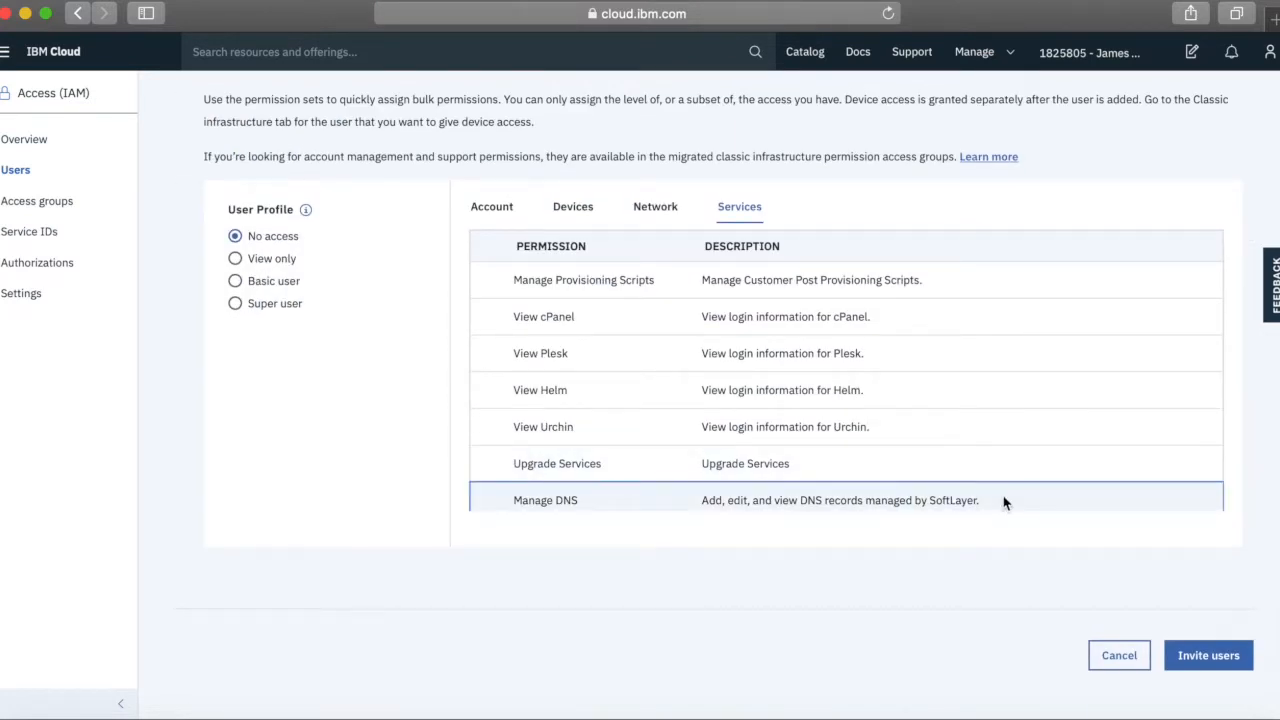
left_click(1223, 656)
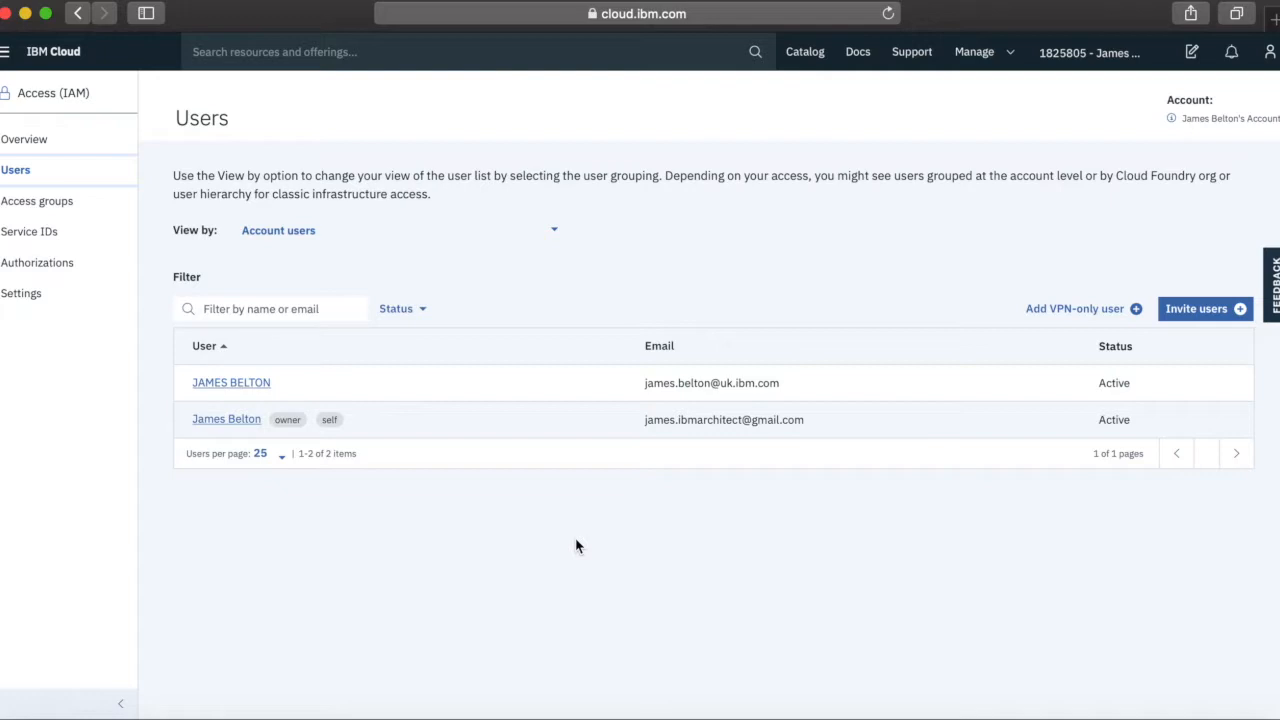
Create access group myObjectstorageUserGroup, described as an access group giving access to Object Storage
left_click(54, 203)
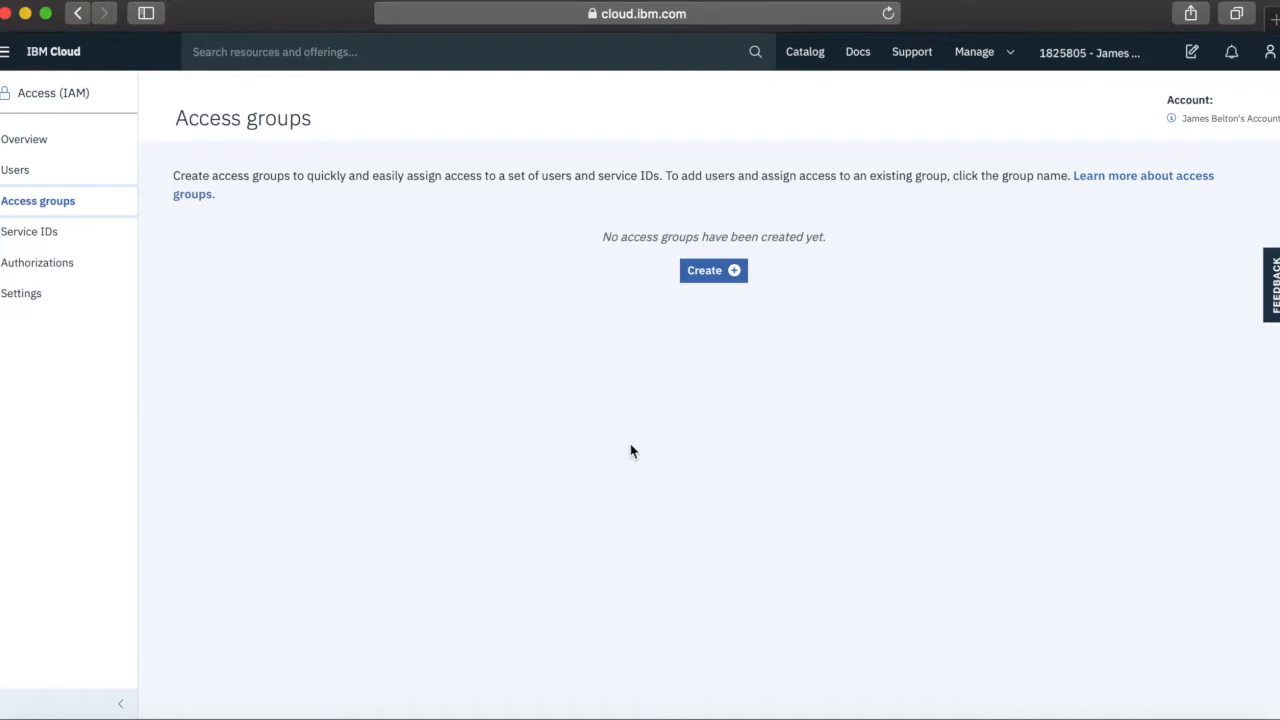
left_click(712, 272)
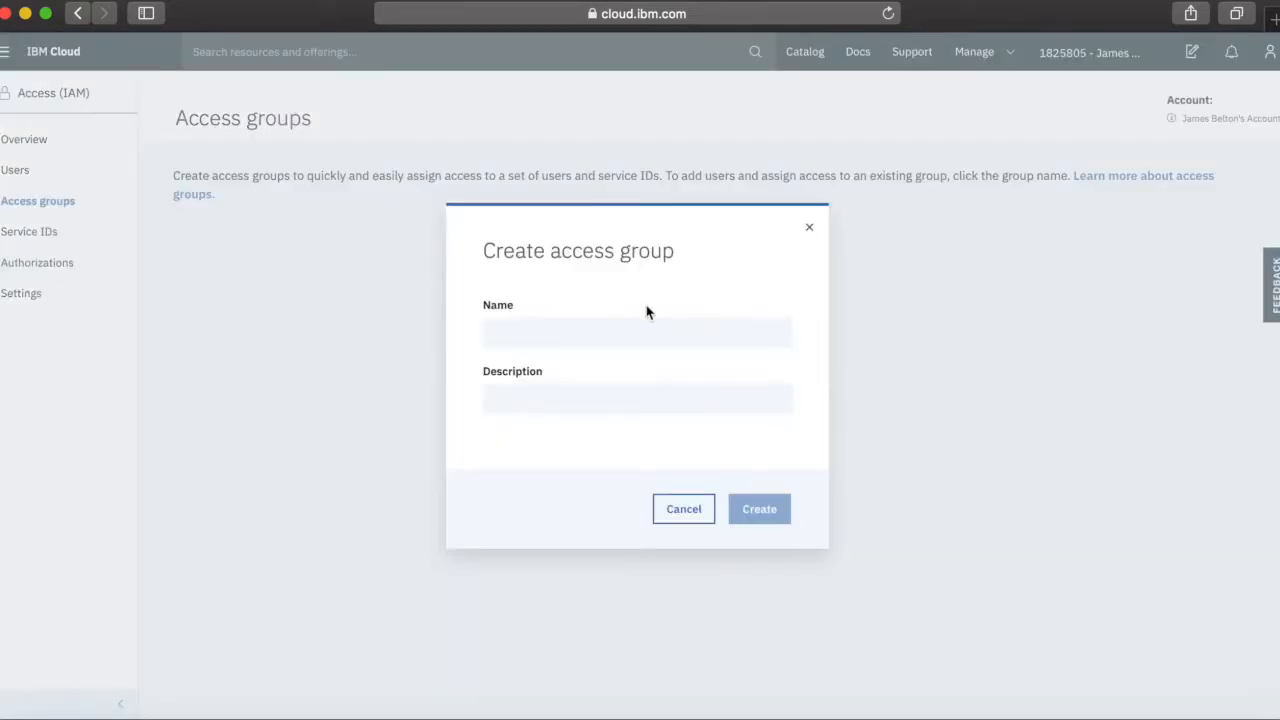
left_click(593, 329)
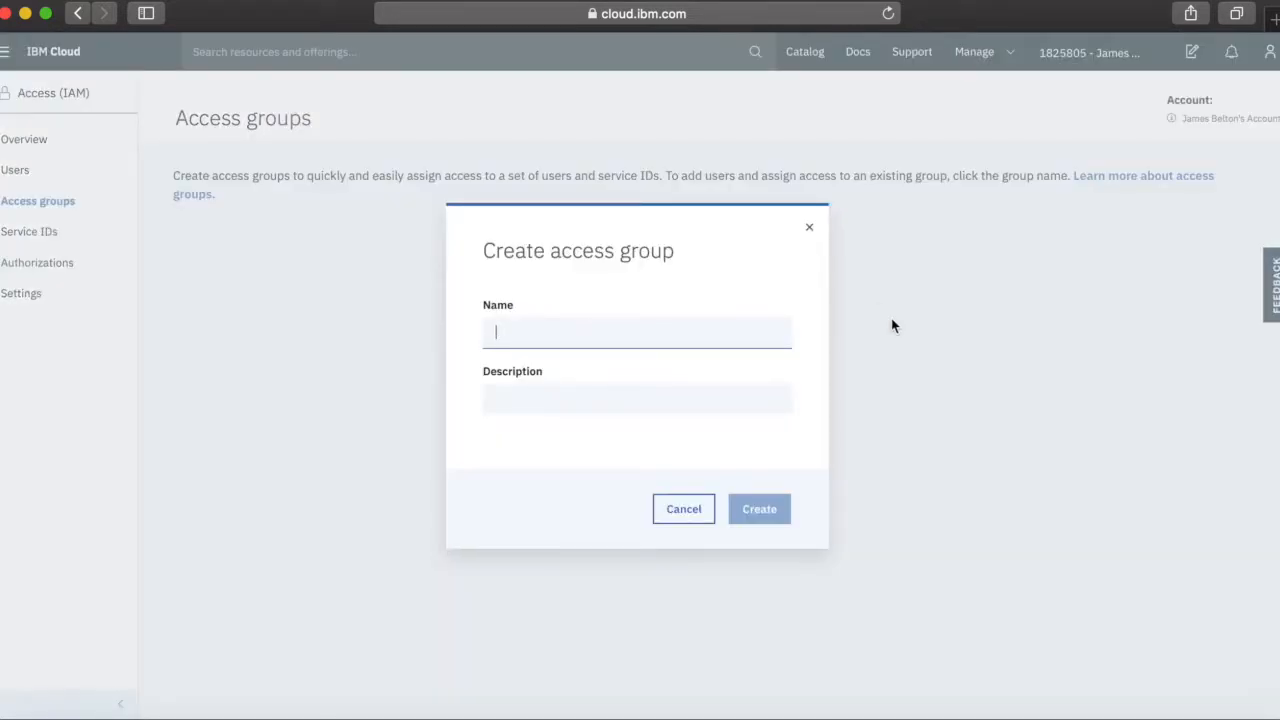
type("my")
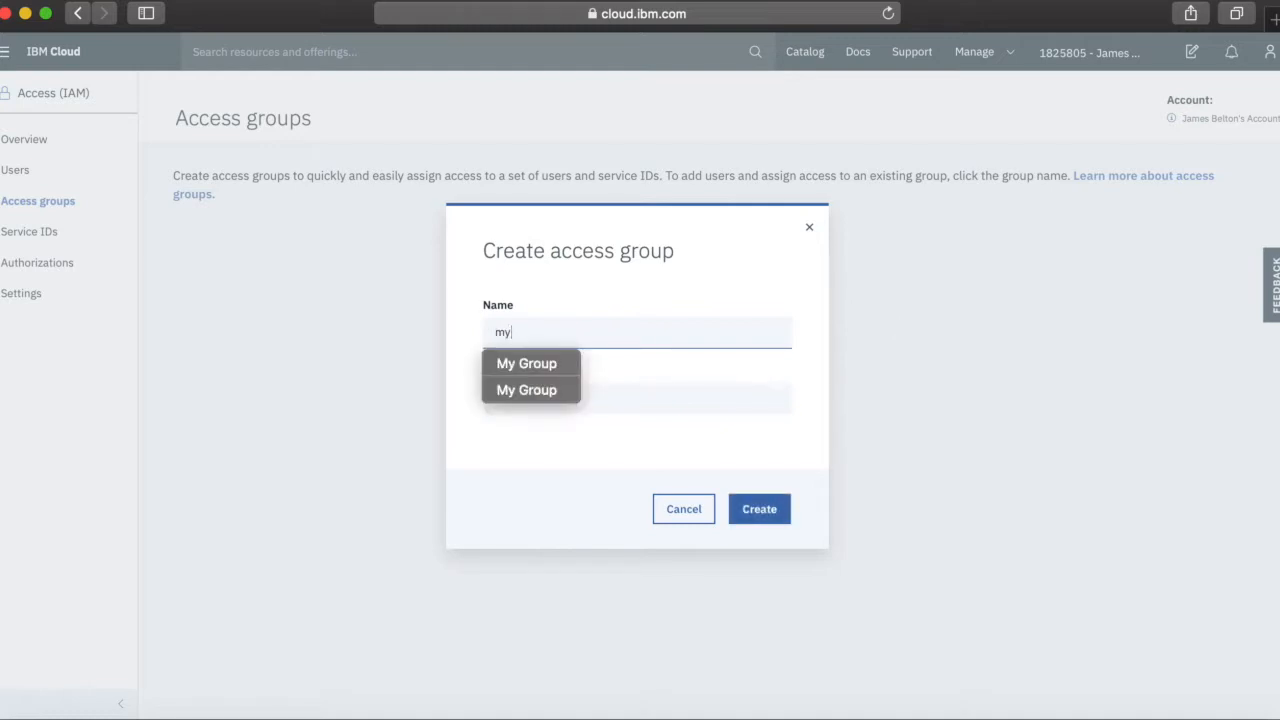
type("Ob")
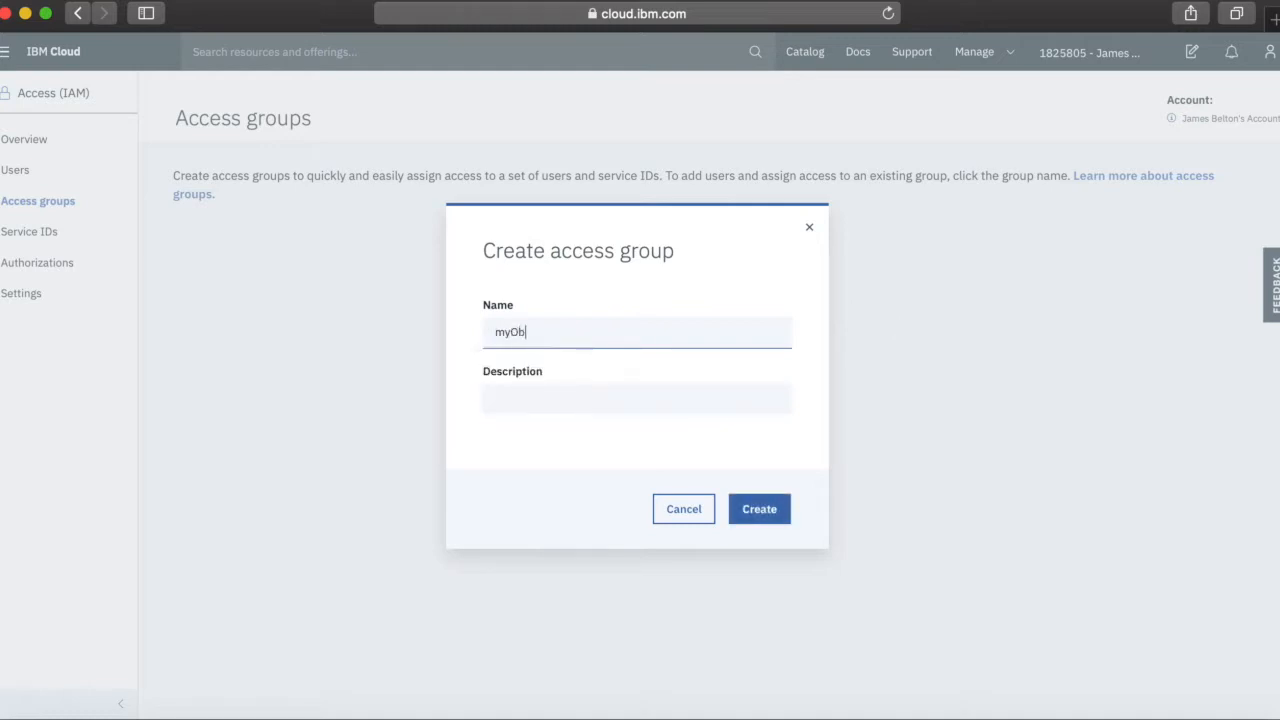
type("jectstorage")
key("BackSpace")
left_click(549, 399)
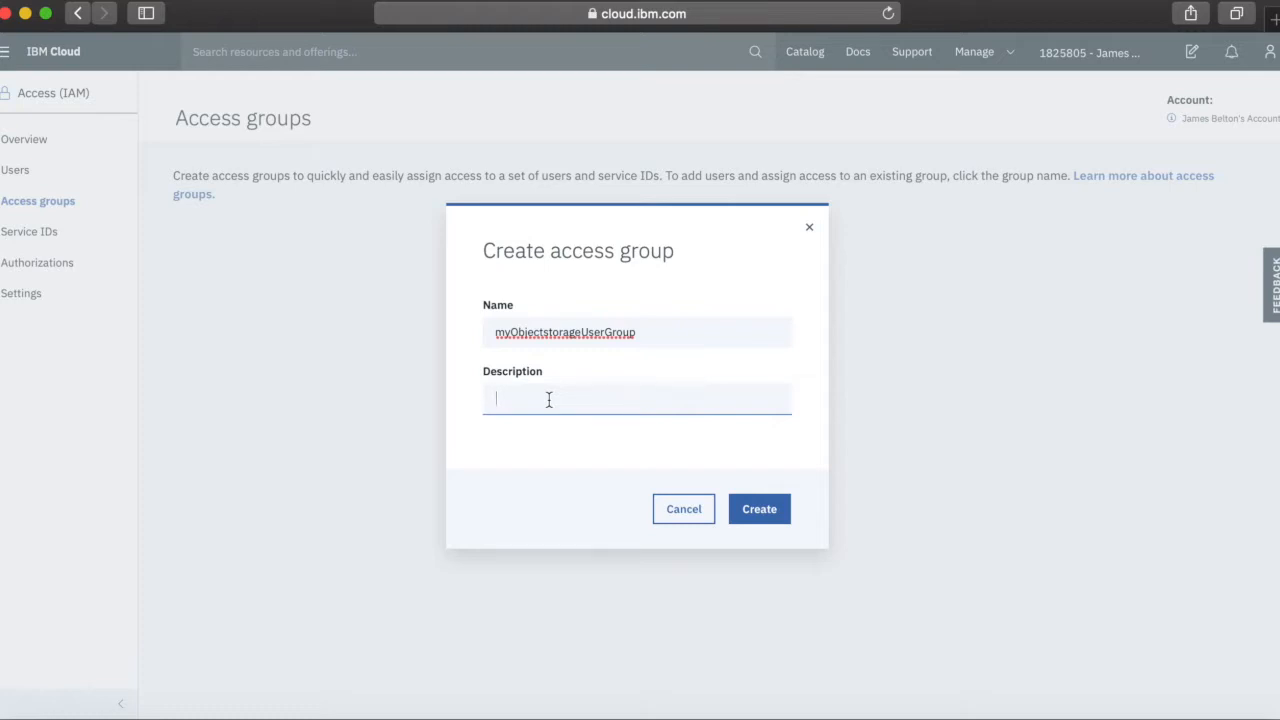
type("This grou")
type("access ")
type("grou")
type("p gives access")
type(" to Object Storage")
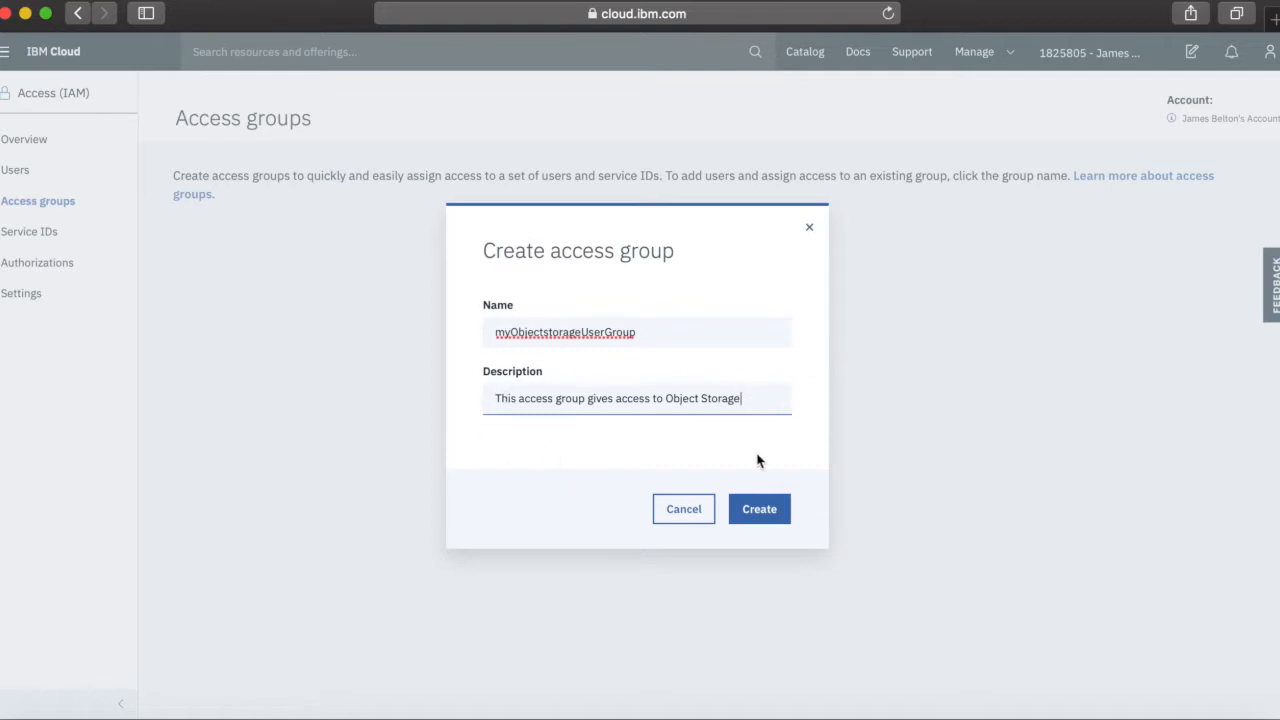
left_click(759, 510)
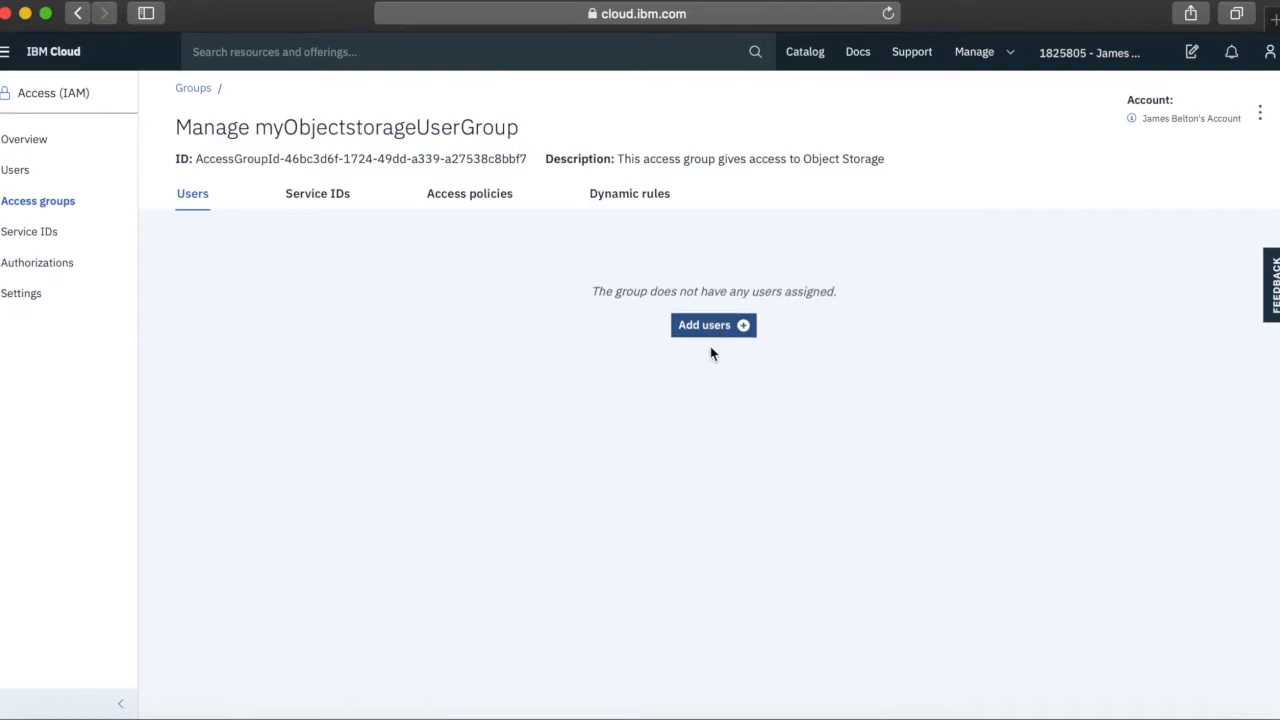
Add the first listed user to myObjectstorageUserGroup and view its still-empty access policies
left_click(709, 298)
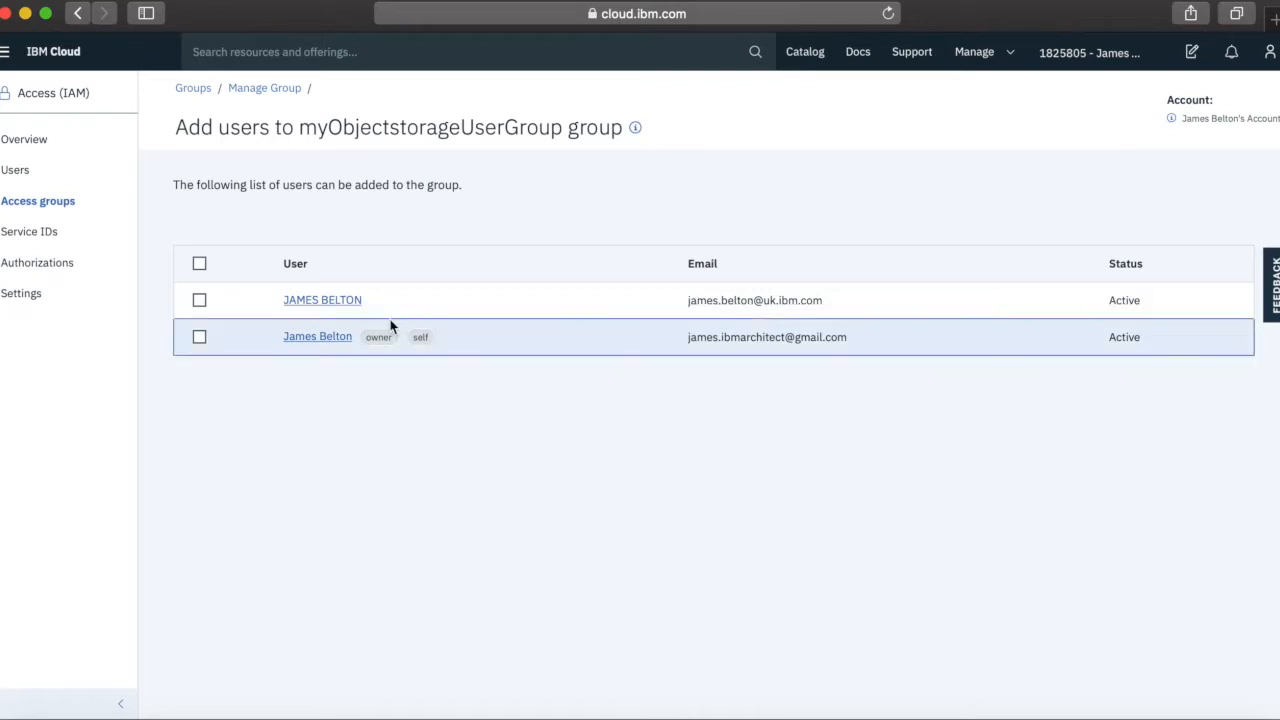
left_click(199, 302)
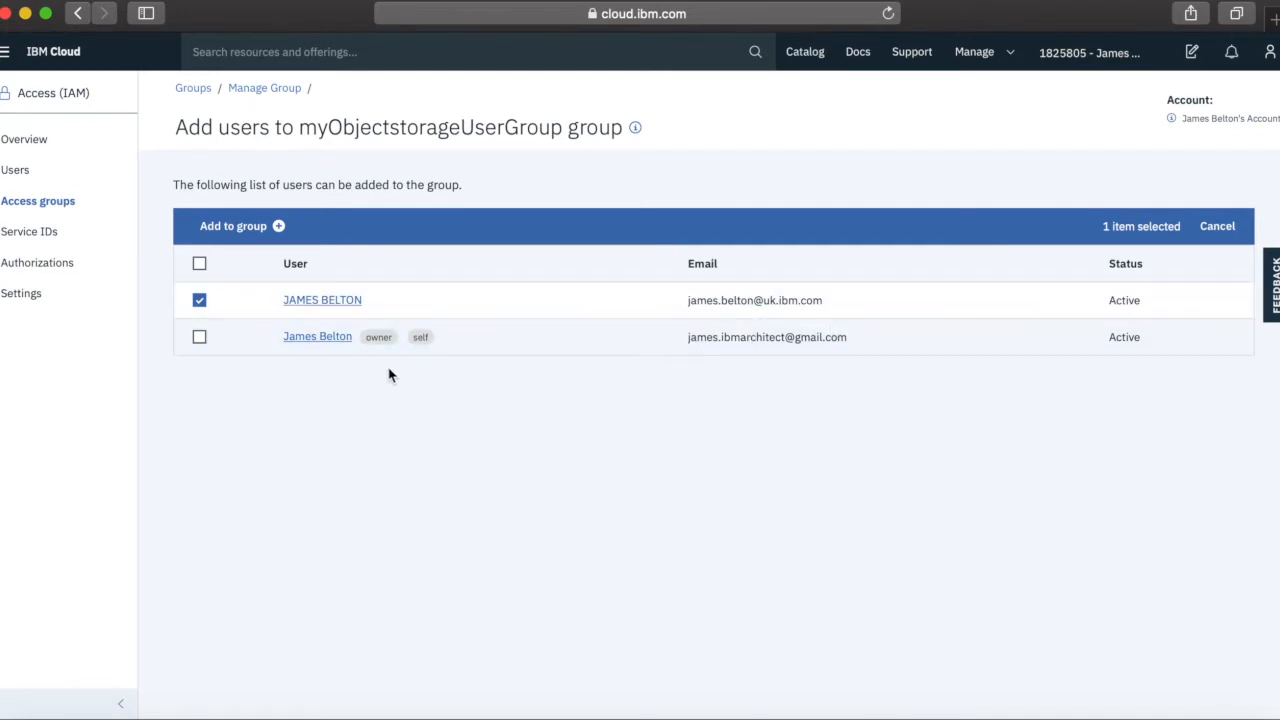
left_click(228, 228)
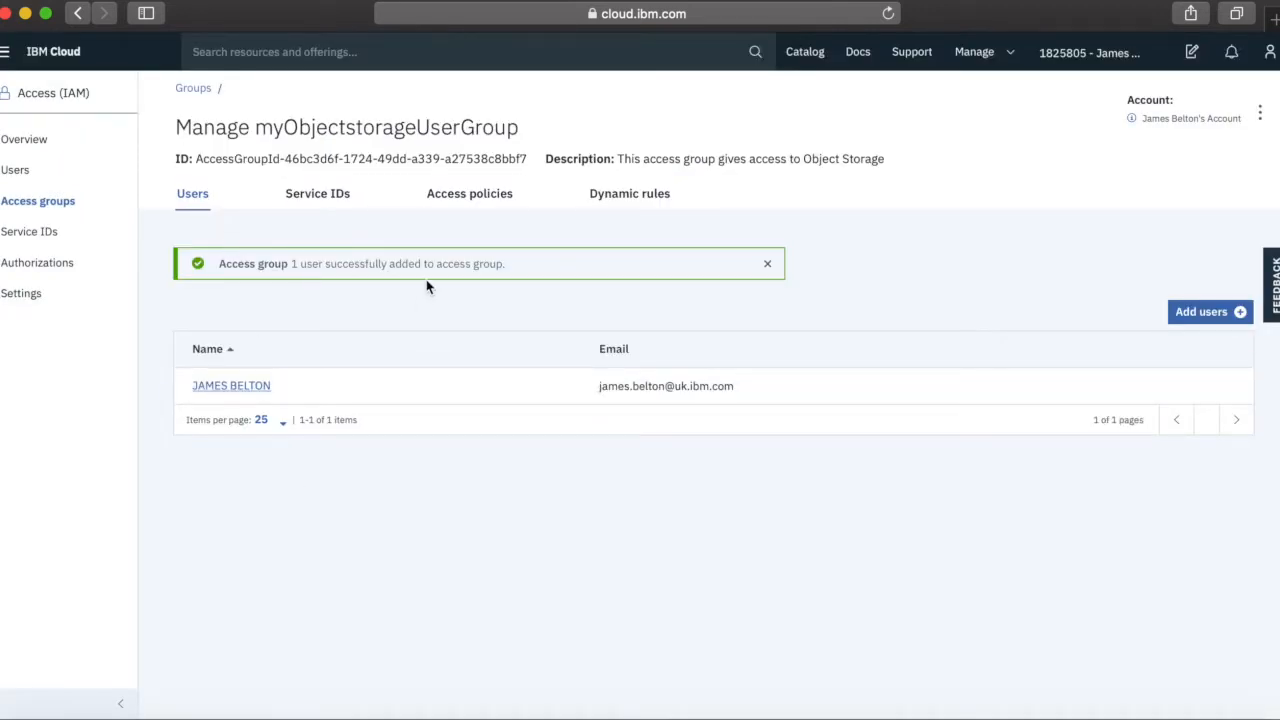
left_click(483, 195)
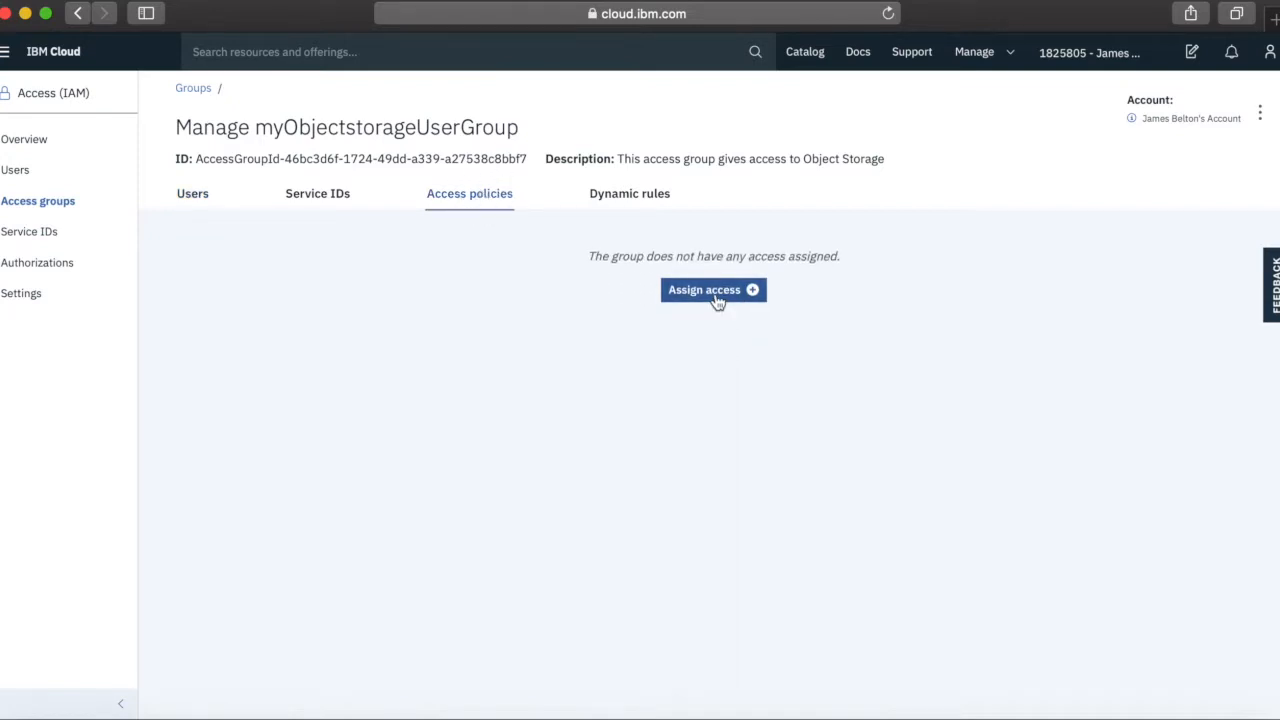
Begin a resource access policy for service Cloud Object Storage, instance Cloud Object Storage-vw
left_click(714, 290)
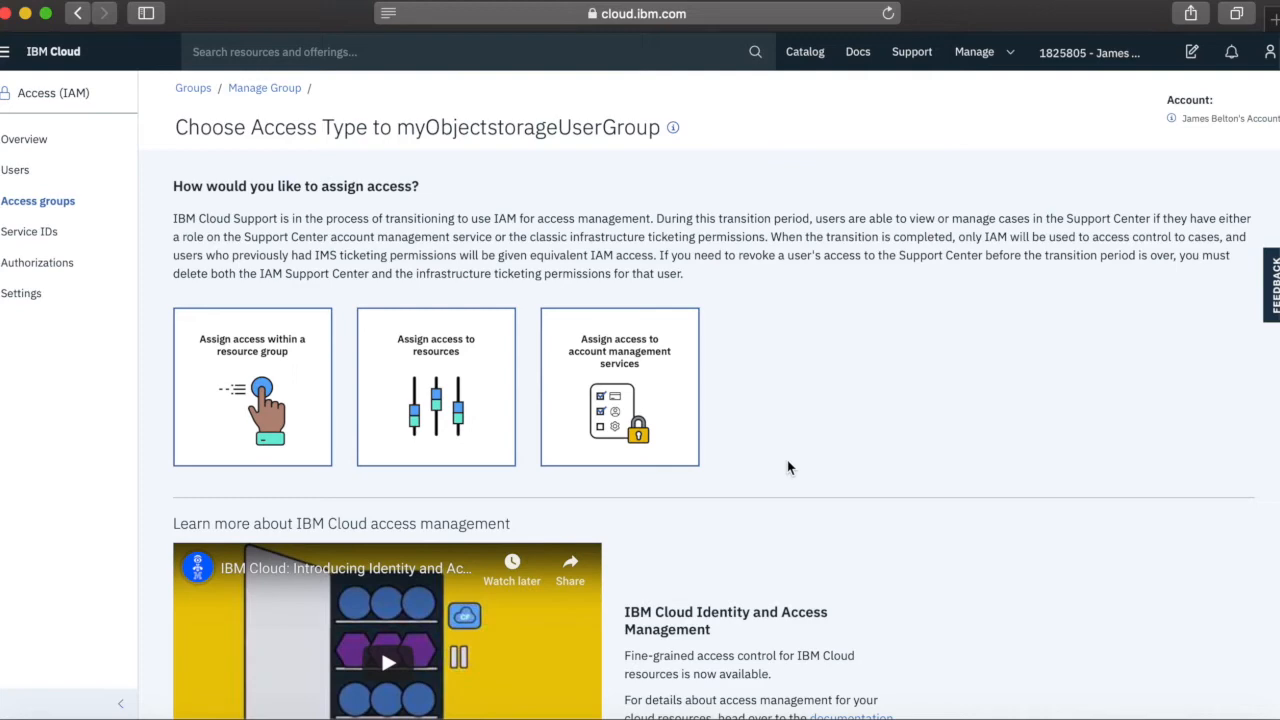
scroll(787, 467, "down", 2)
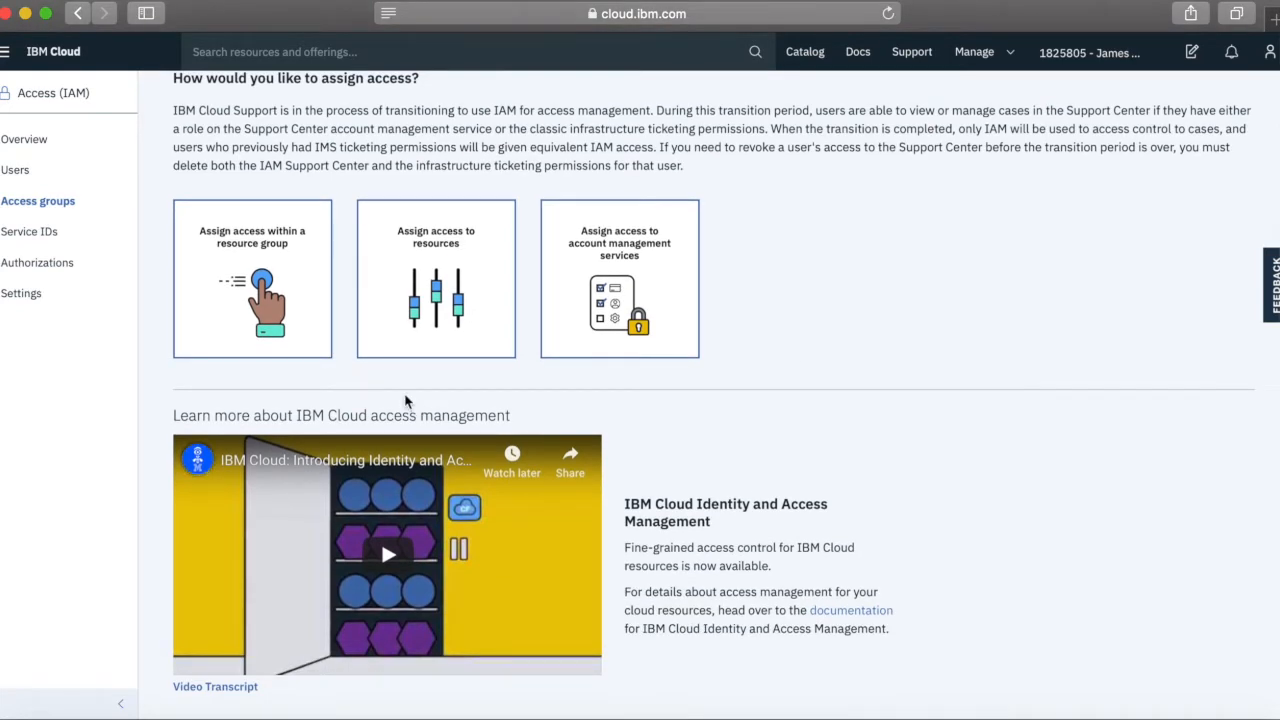
scroll(405, 400, "down", 1)
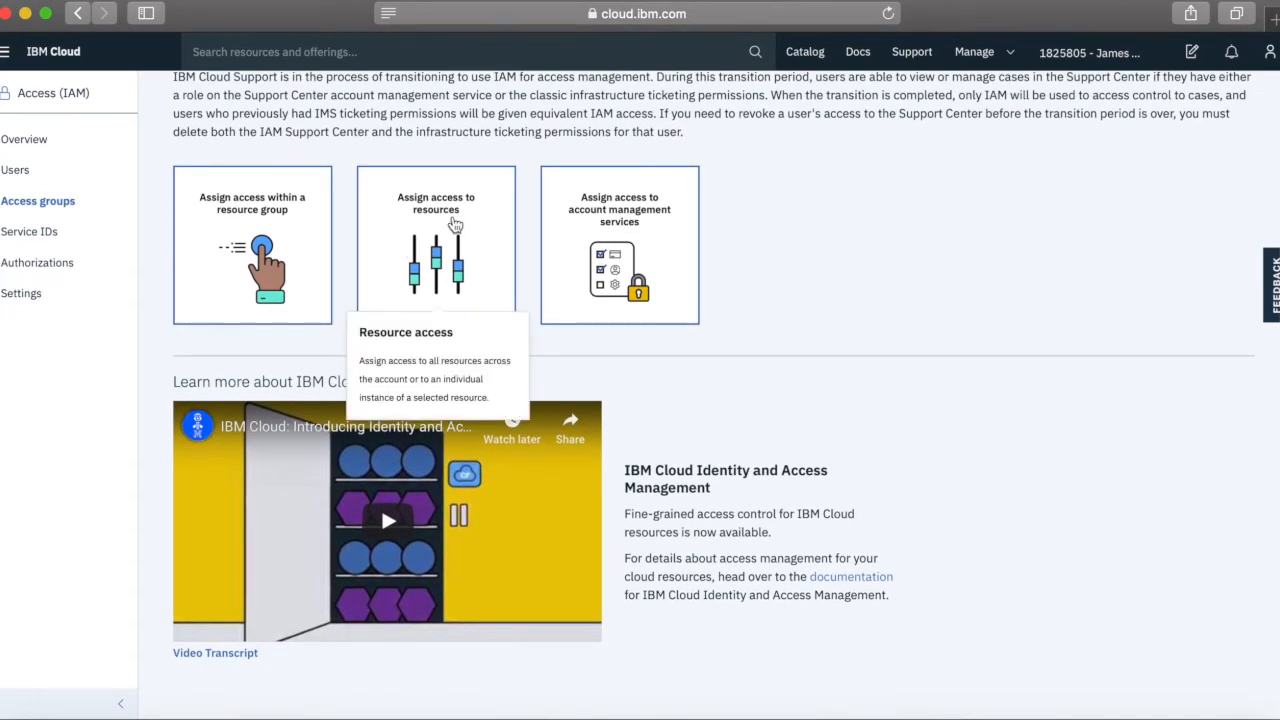
left_click(455, 226)
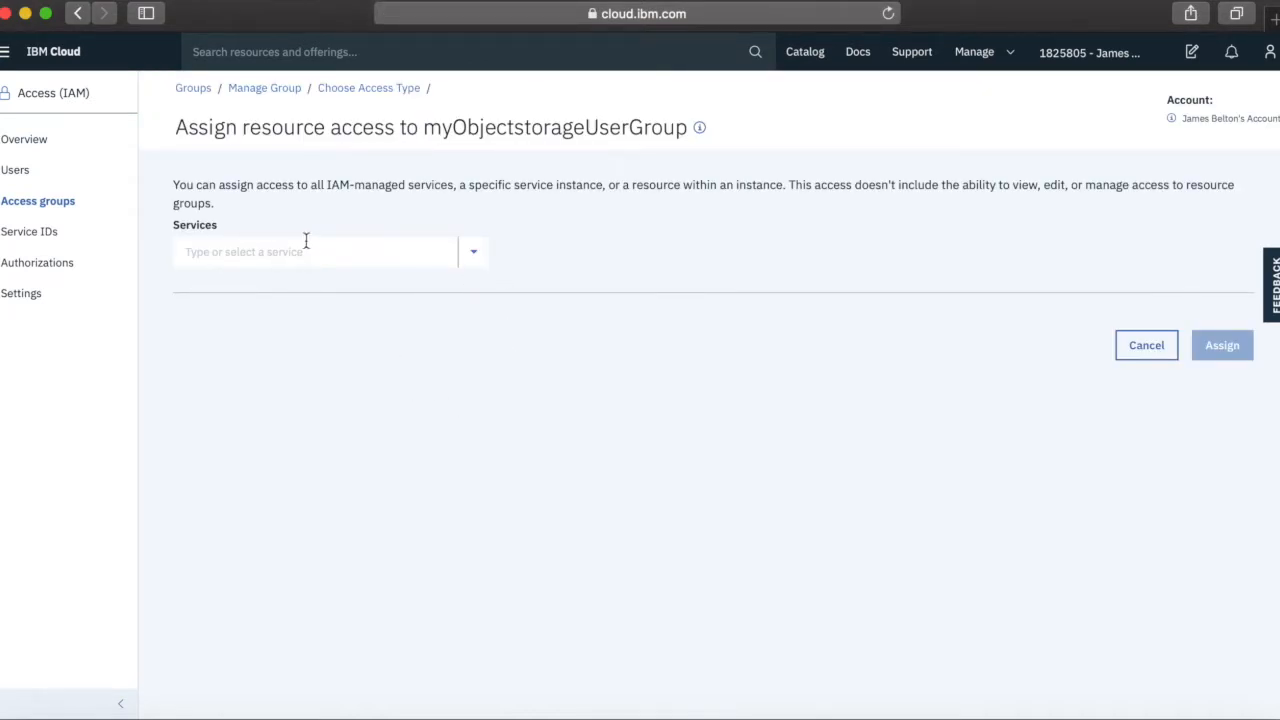
left_click(474, 256)
scroll(373, 341, "down", 2)
scroll(373, 341, "down", 2)
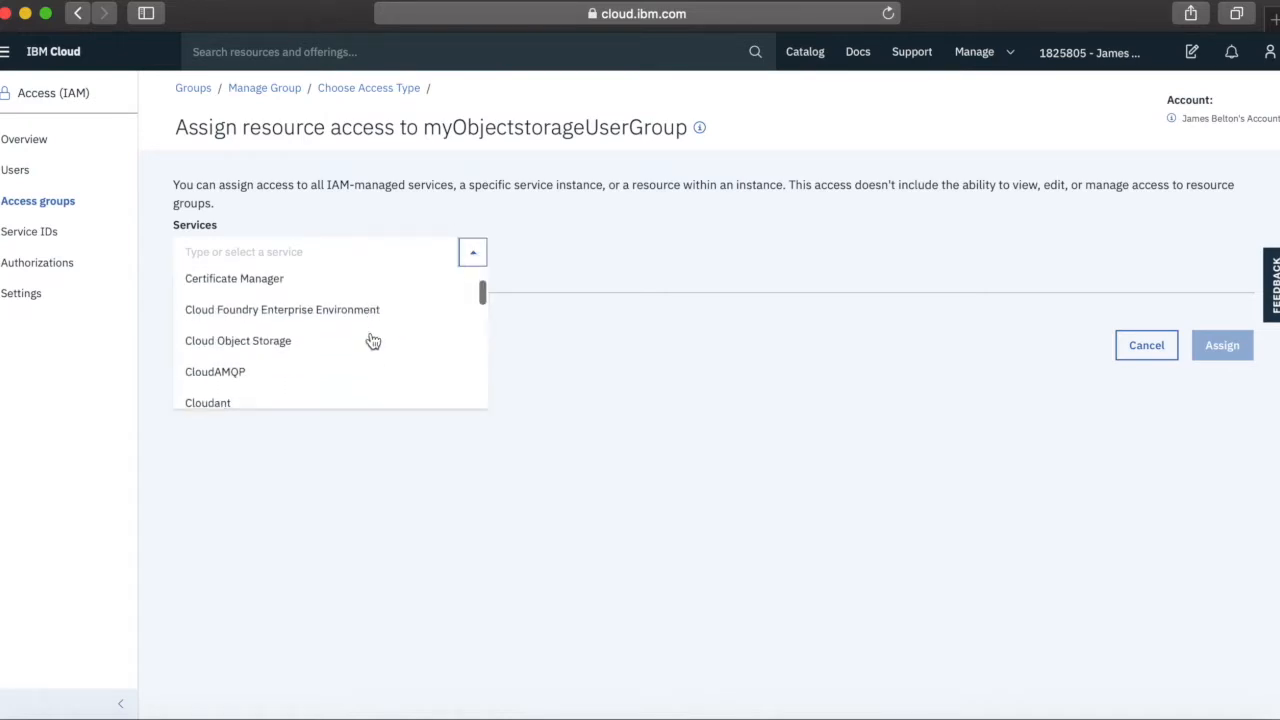
left_click(247, 345)
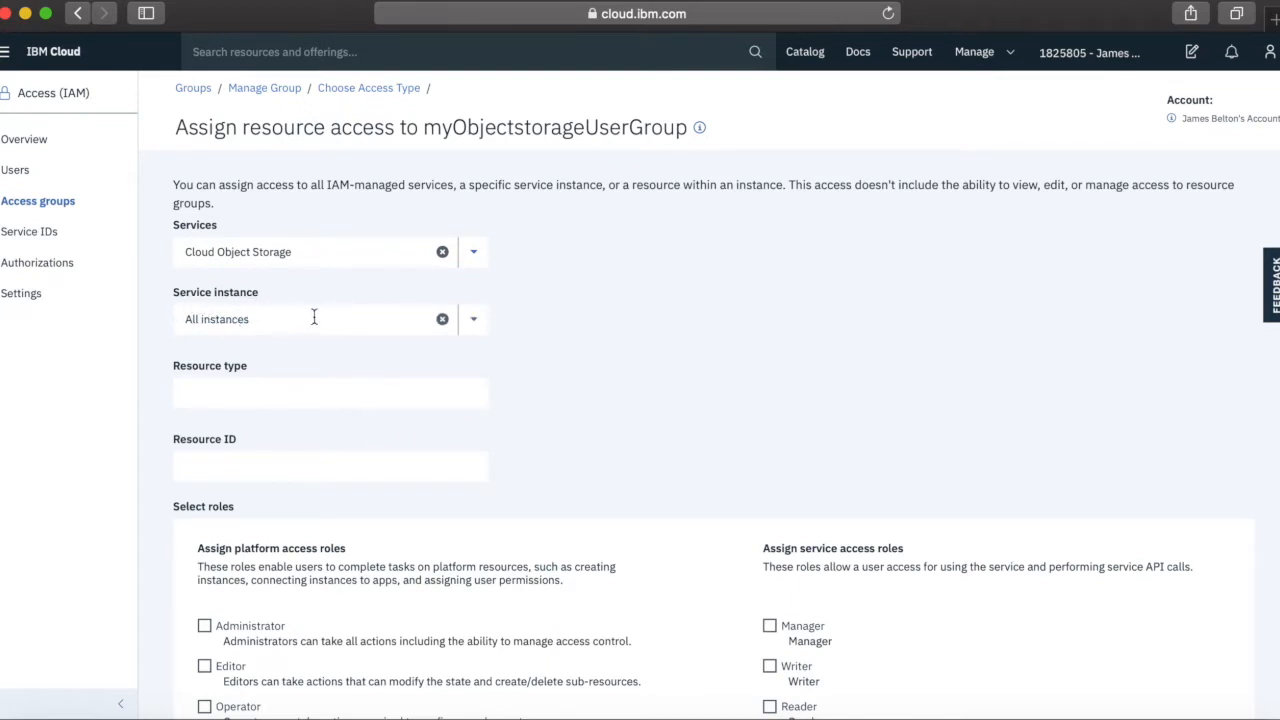
left_click(473, 319)
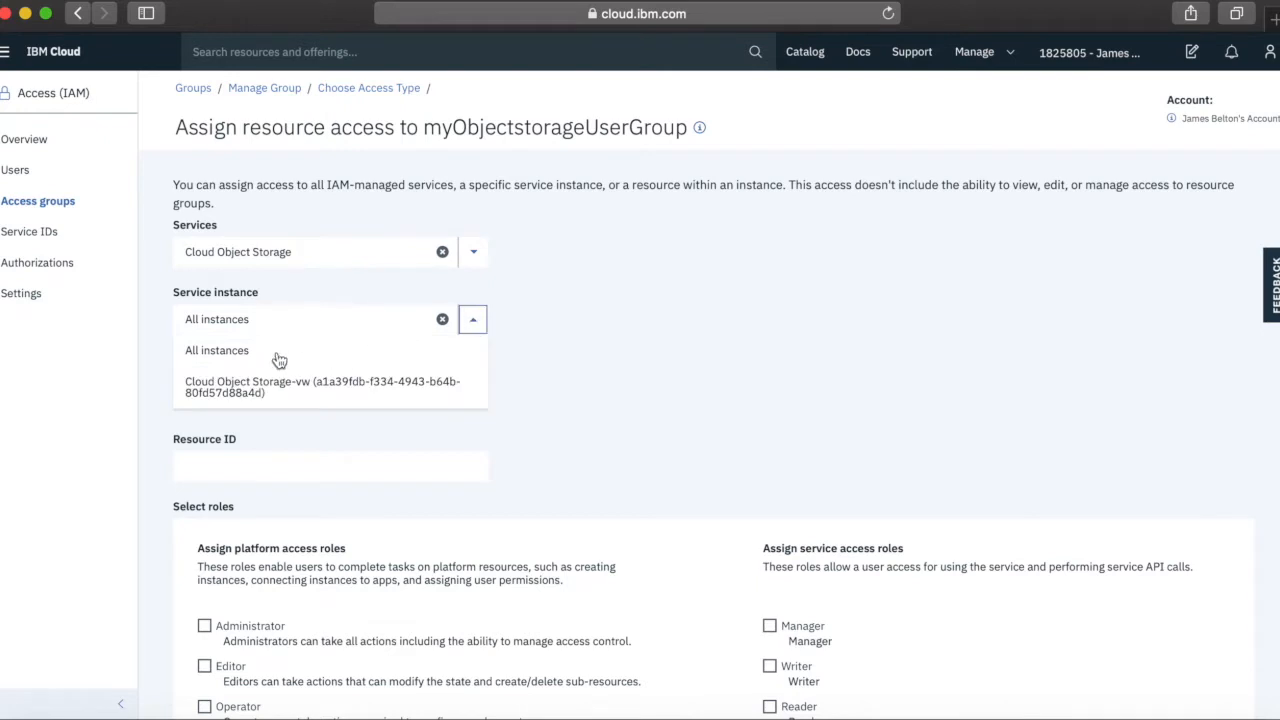
left_click(205, 395)
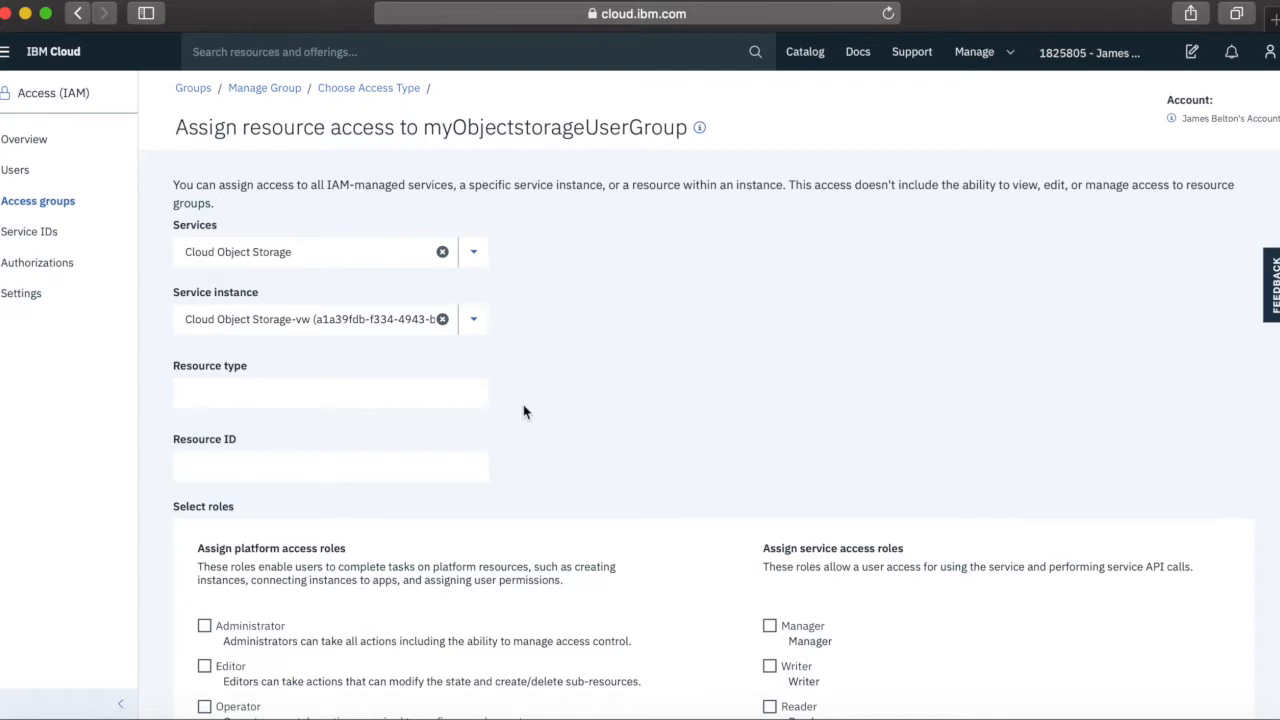
Assign the group the Viewer platform role and Writer service role, without Reader
scroll(537, 427, "down", 2)
scroll(551, 377, "down", 3)
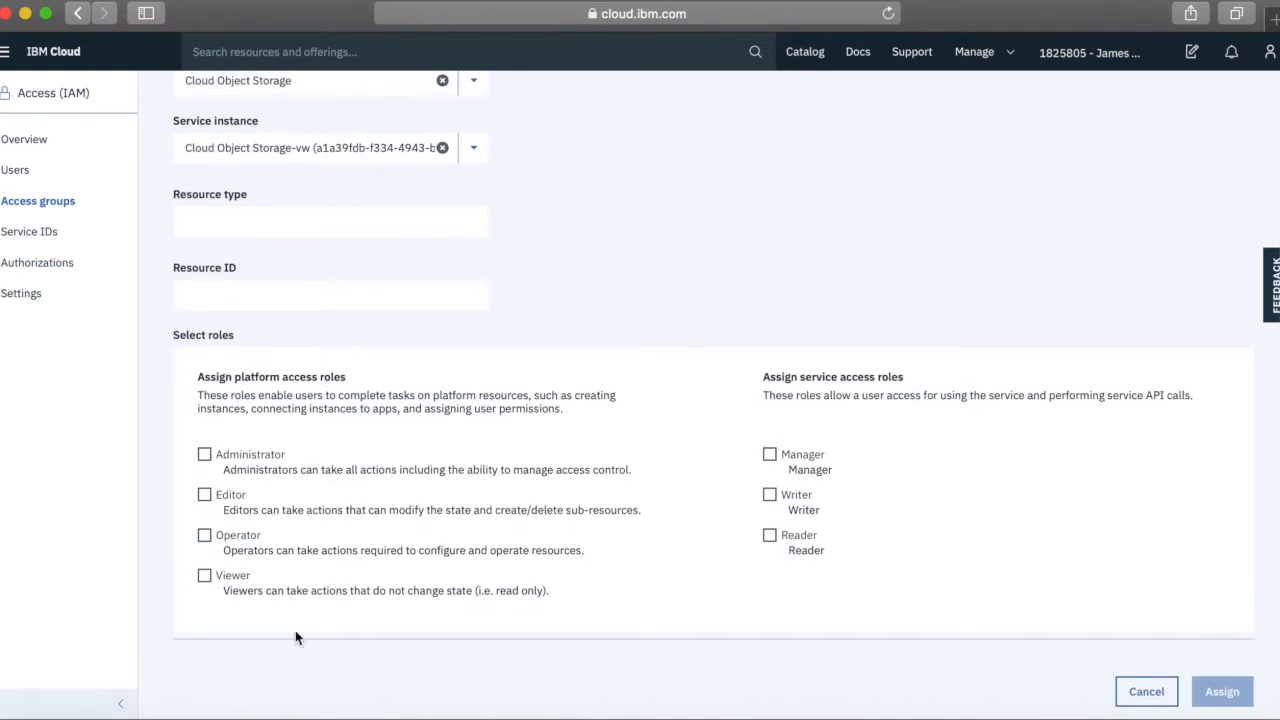
left_click(205, 577)
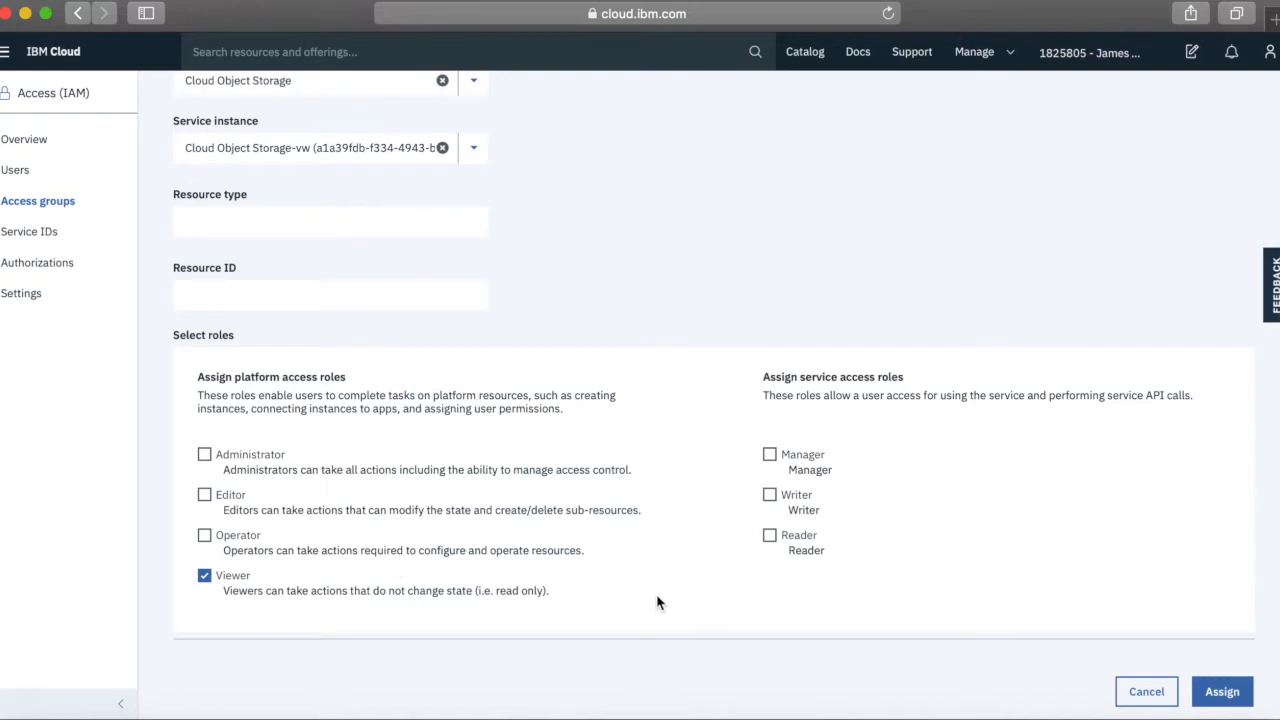
left_click(770, 497)
scroll(230, 590, "up", 1)
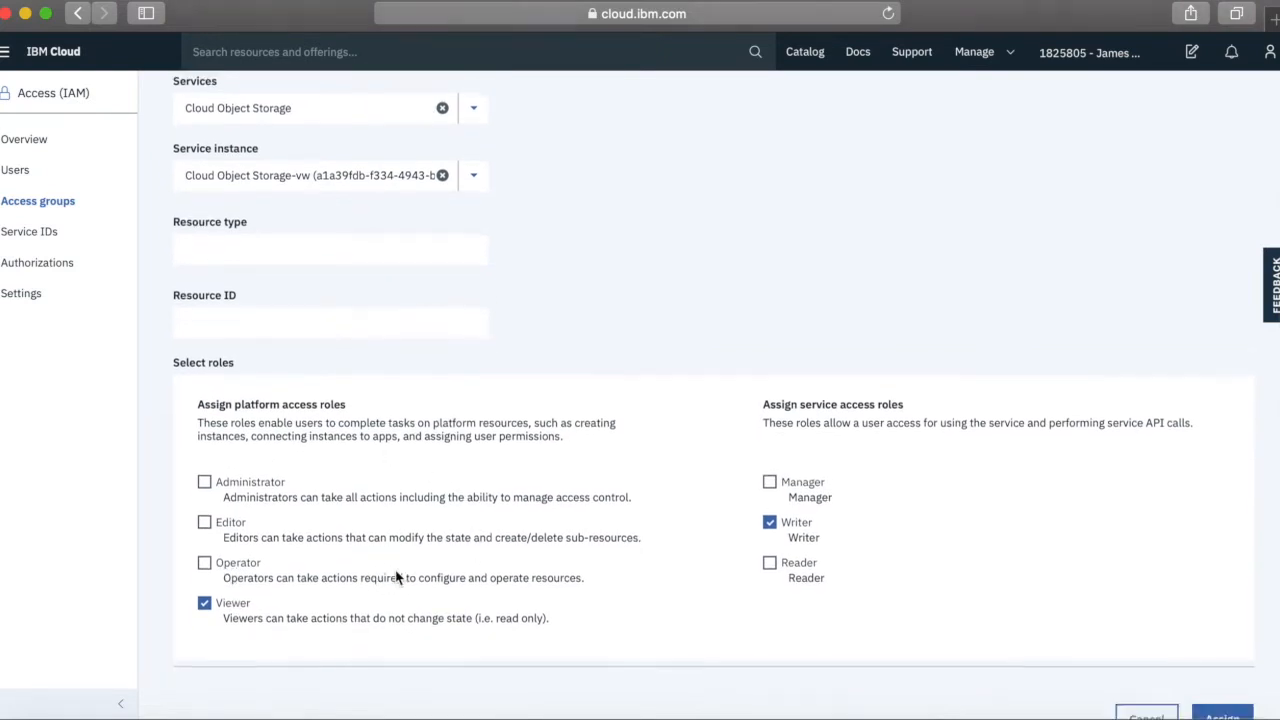
scroll(398, 572, "down", 1)
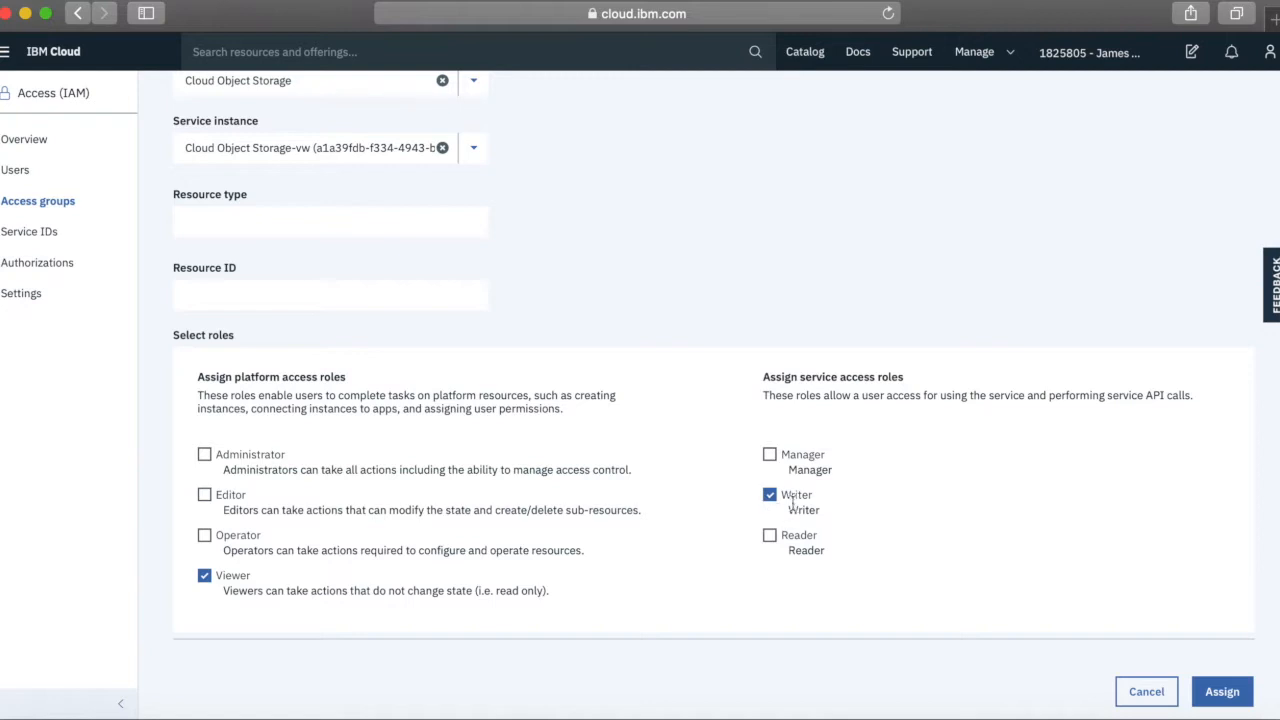
left_click(771, 538)
left_click(770, 496)
left_click(769, 535)
left_click(769, 494)
left_click(1234, 698)
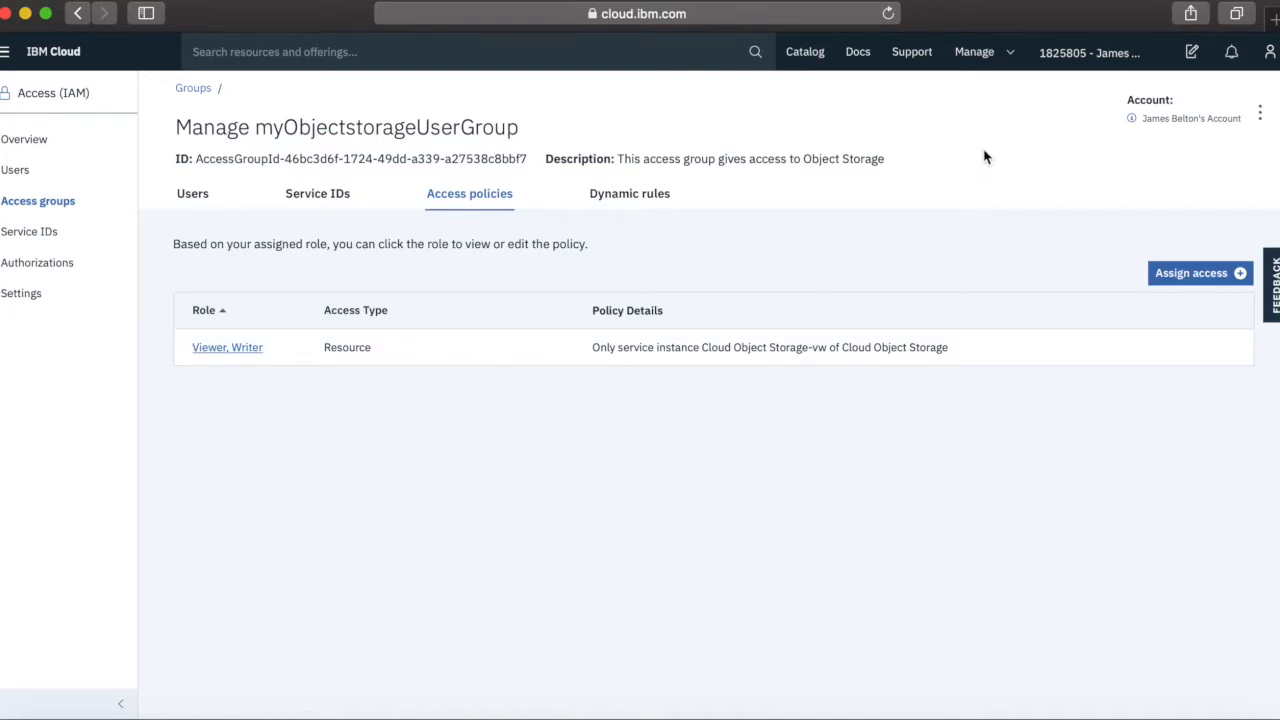
Go to Billing and usage from the Manage menu
left_click(990, 56)
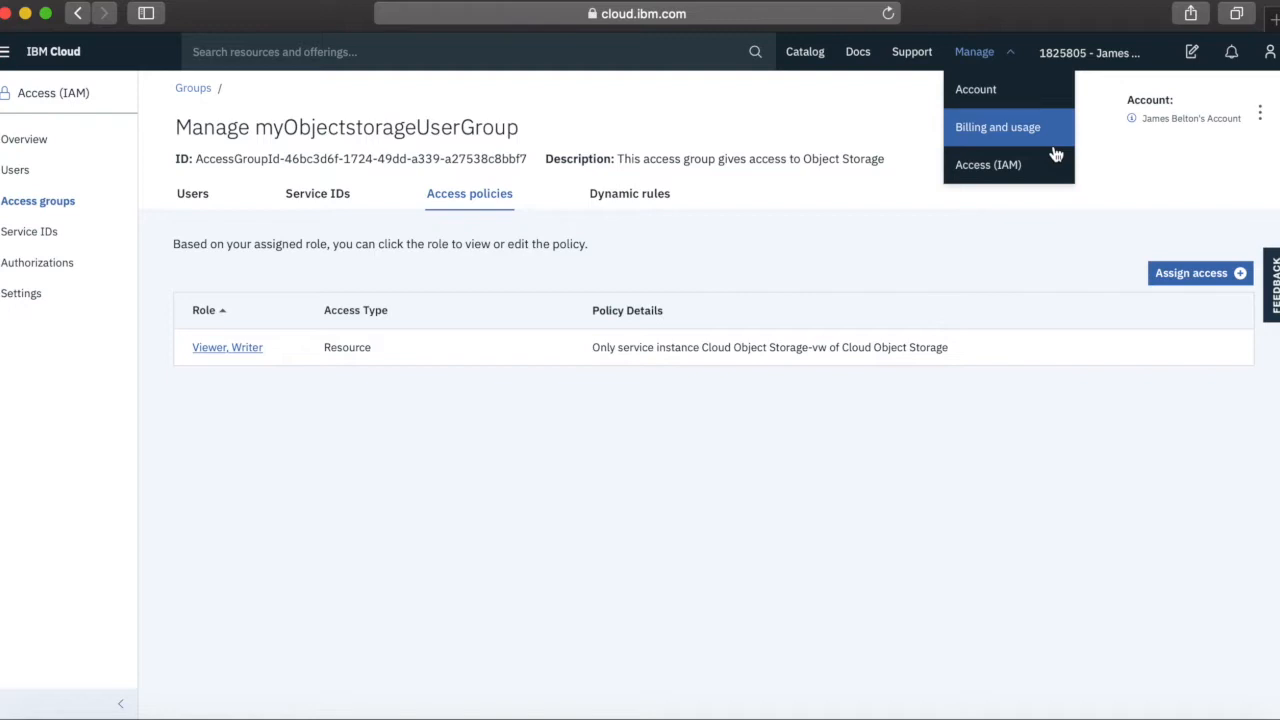
left_click(997, 137)
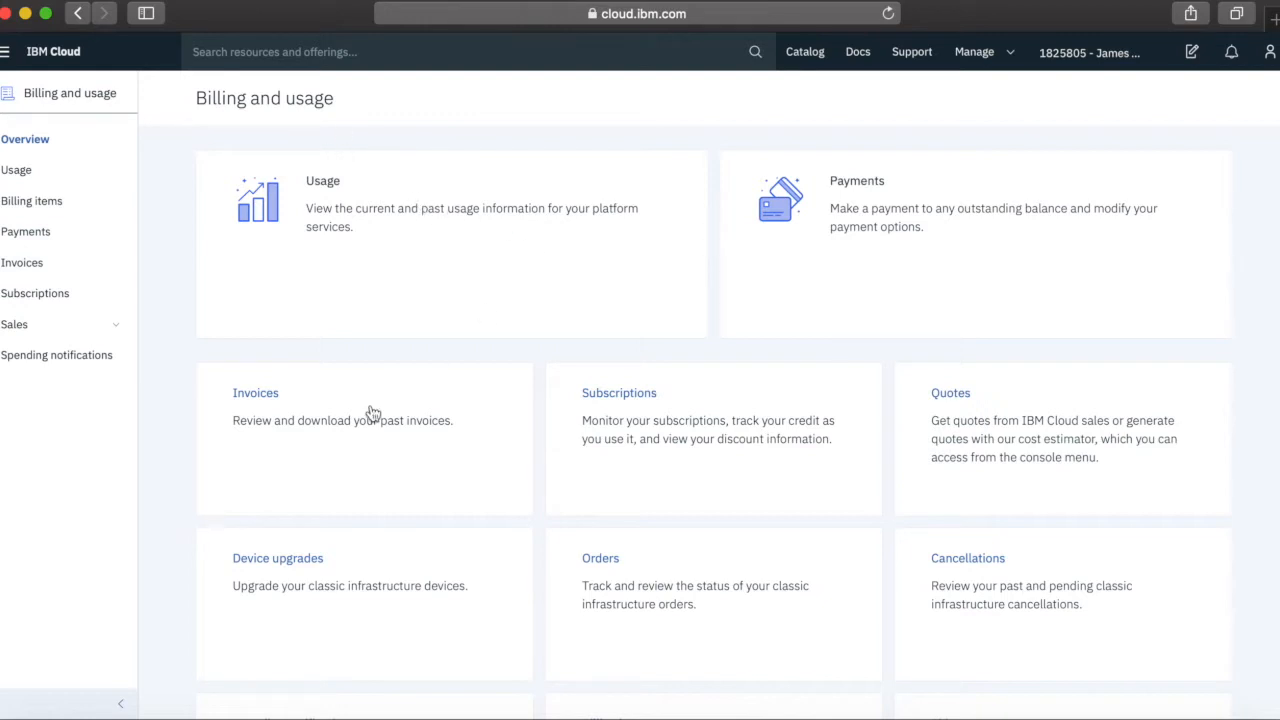
scroll(588, 451, "down", 3)
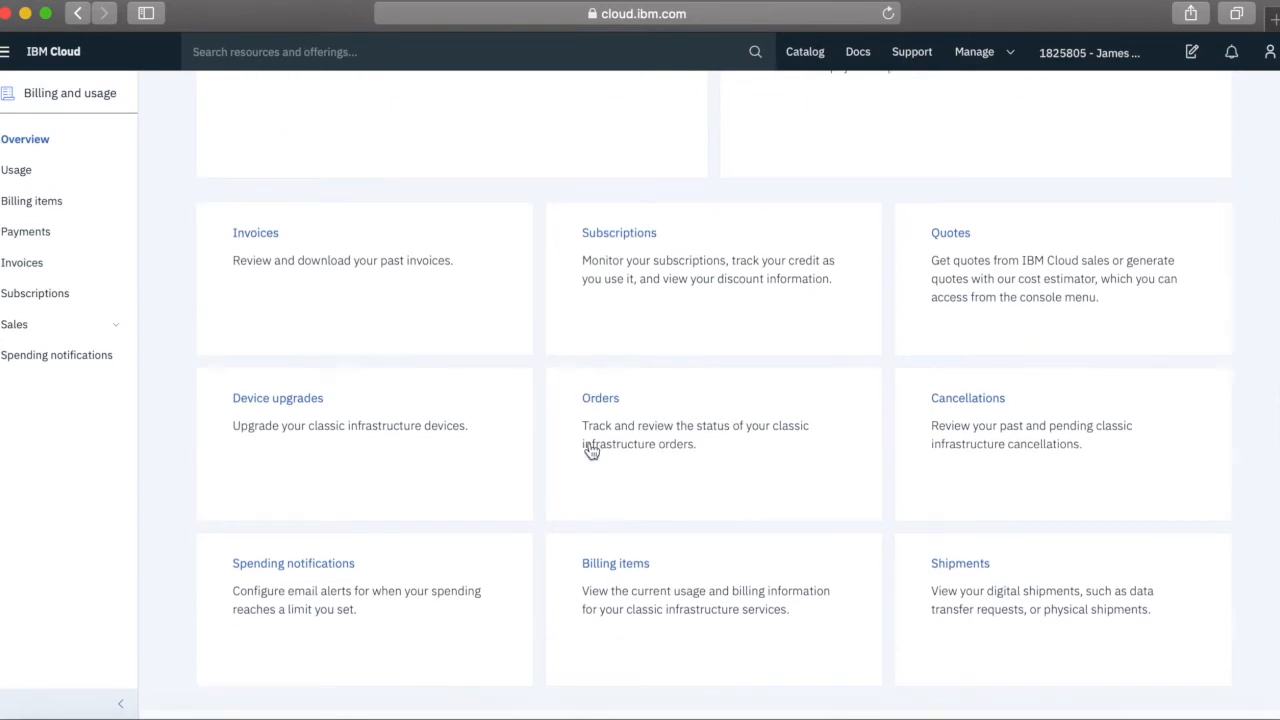
scroll(476, 365, "up", 1)
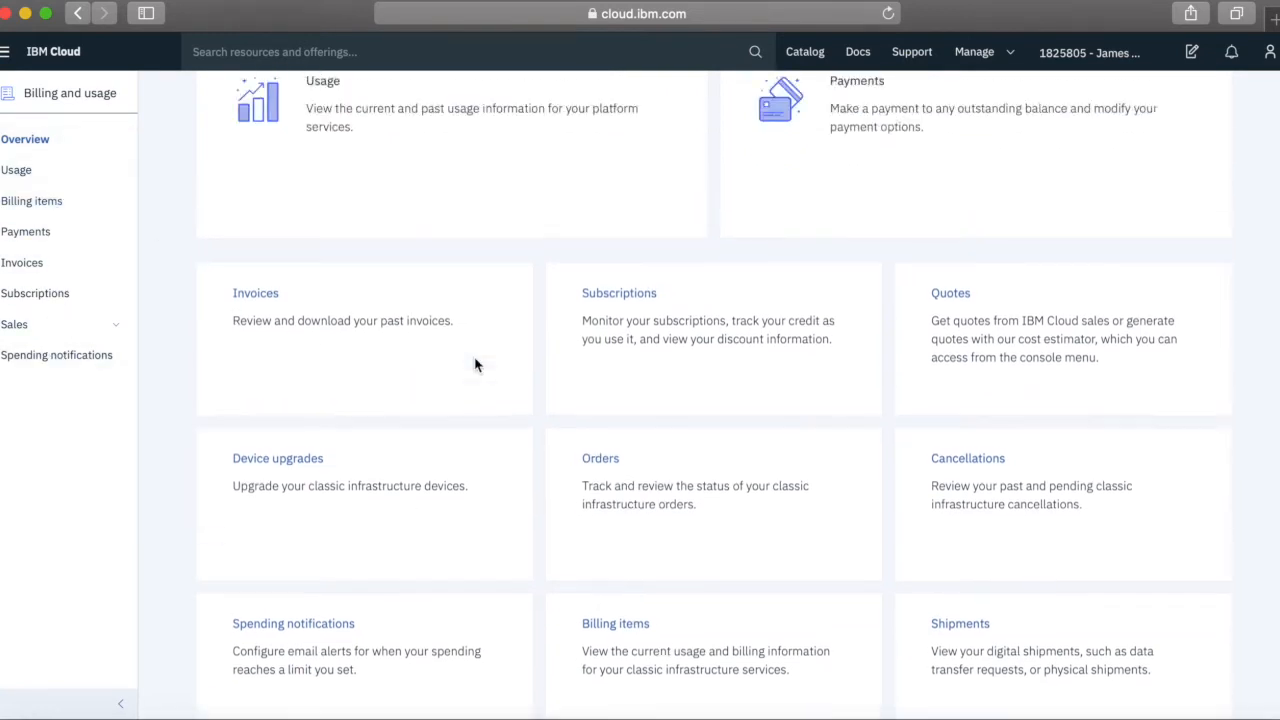
scroll(476, 365, "up", 3)
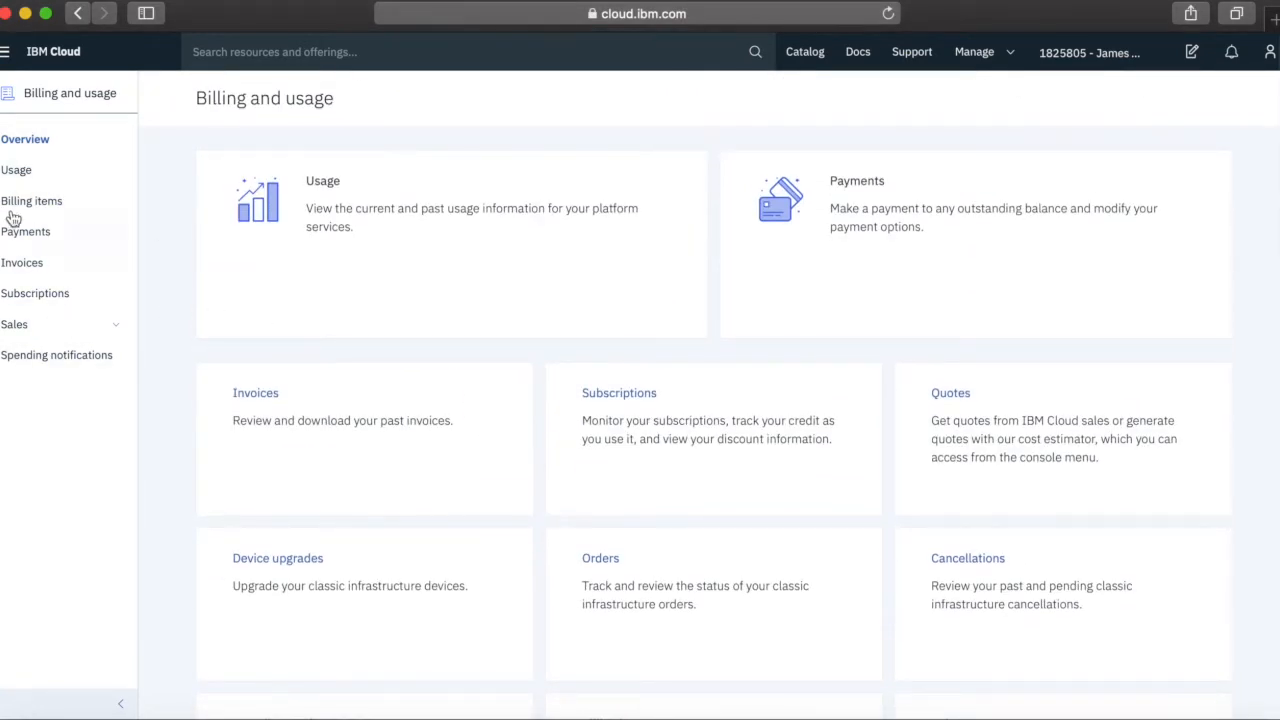
Review January 2019 usage: £160.00 remaining credit and £0.00 estimated services total
left_click(323, 181)
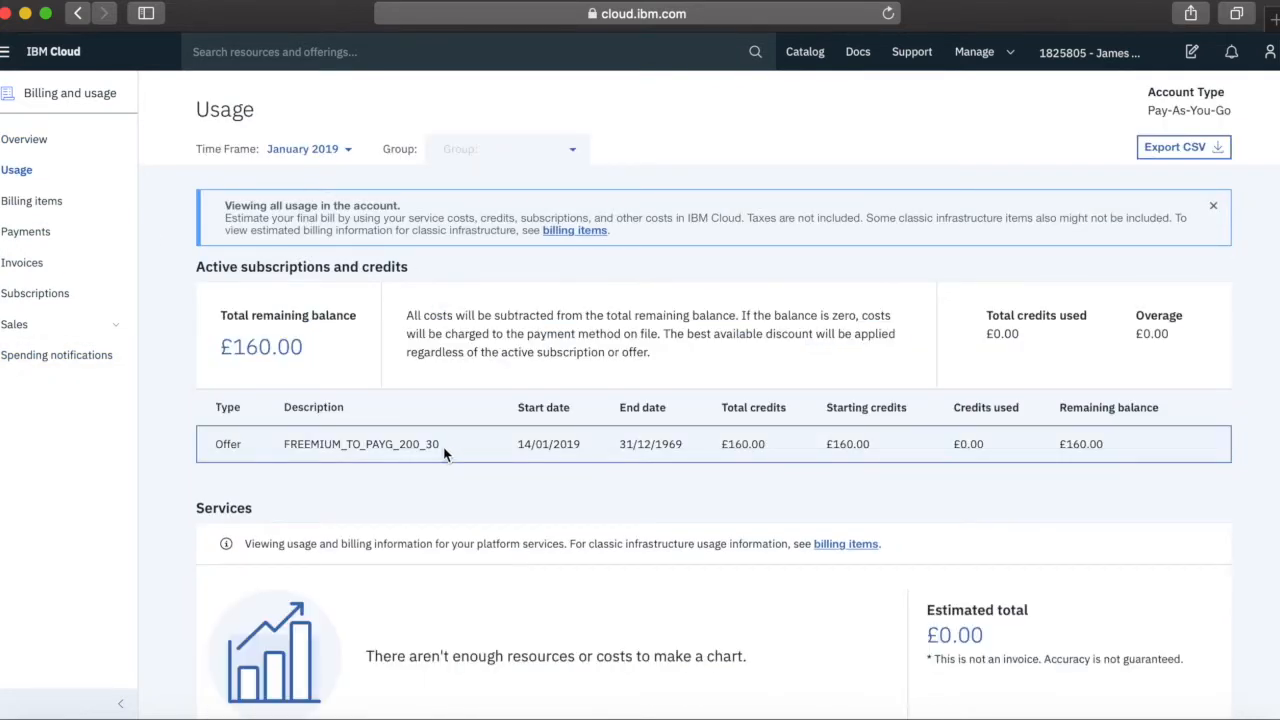
scroll(443, 450, "down", 1)
scroll(445, 455, "down", 1)
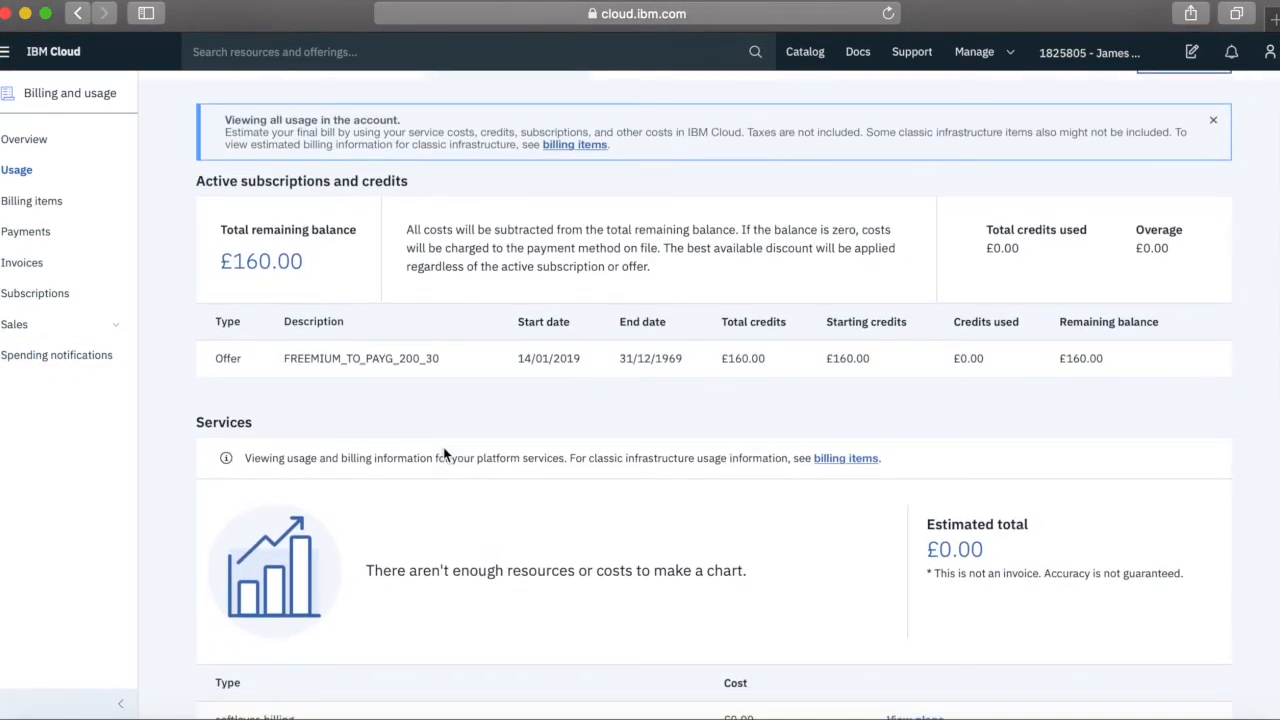
scroll(445, 455, "up", 2)
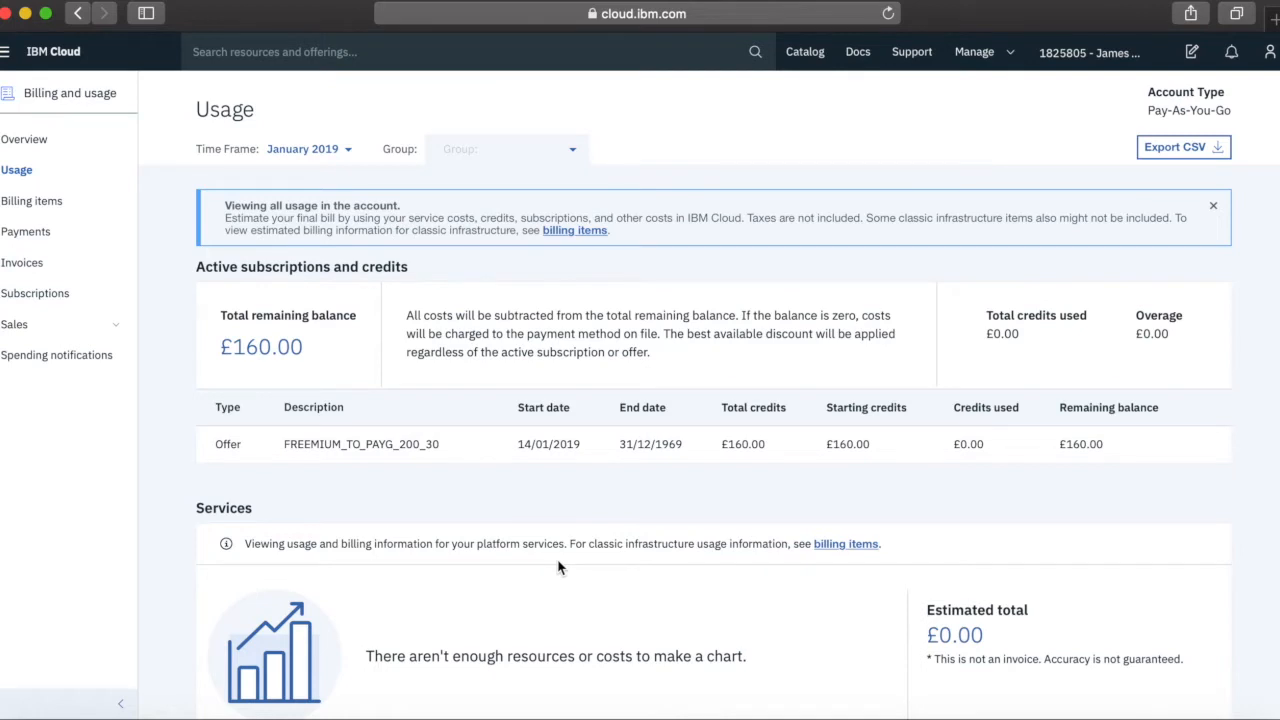
scroll(620, 645, "down", 5)
scroll(620, 652, "down", 2)
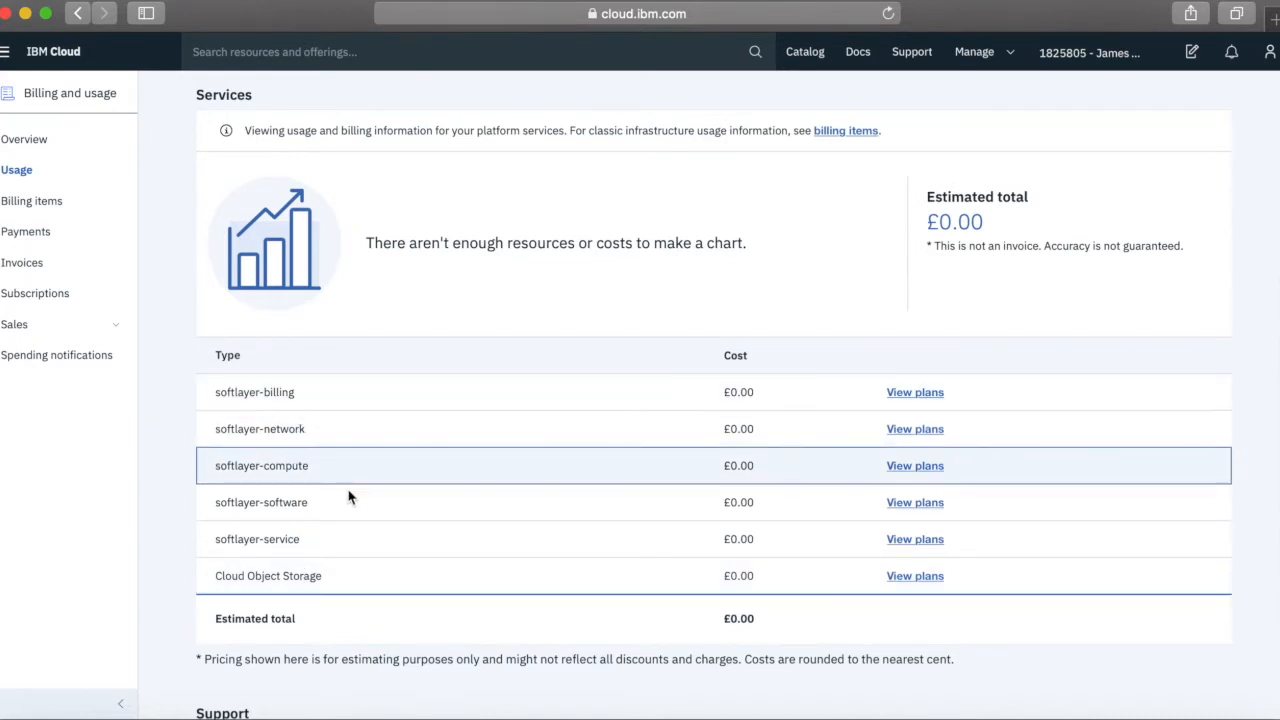
scroll(333, 471, "up", 3)
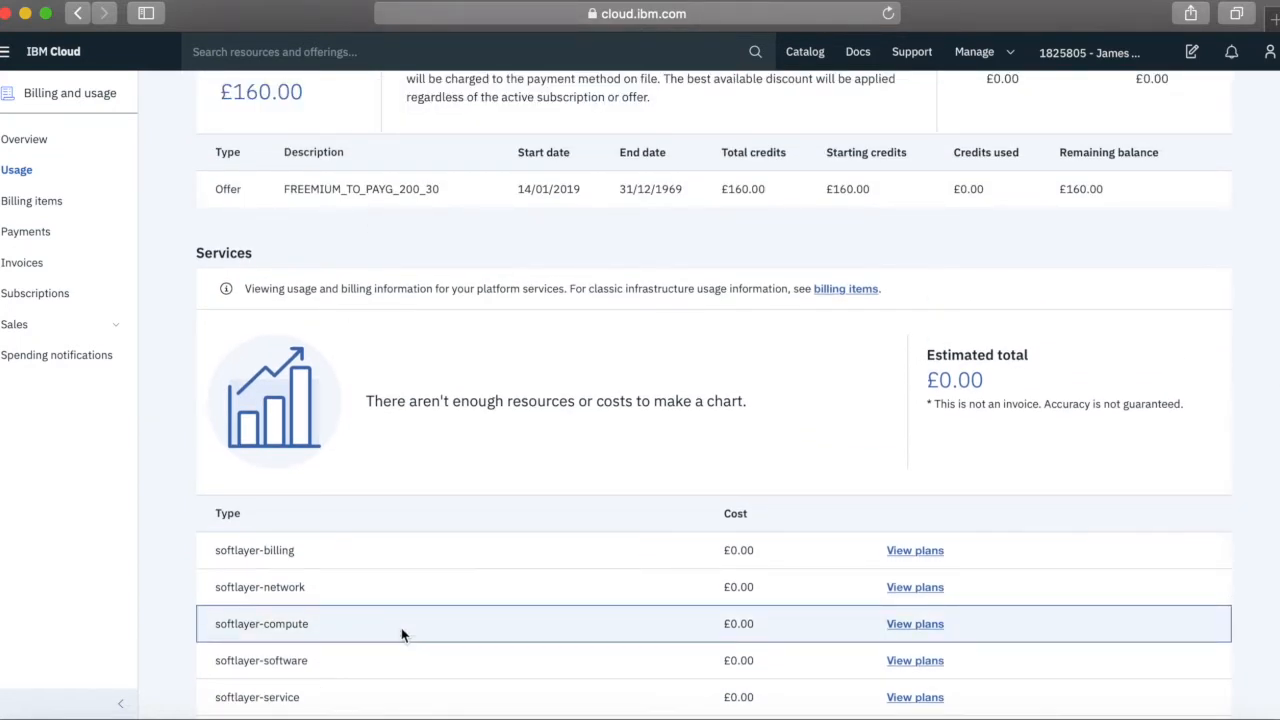
scroll(400, 634, "down", 2)
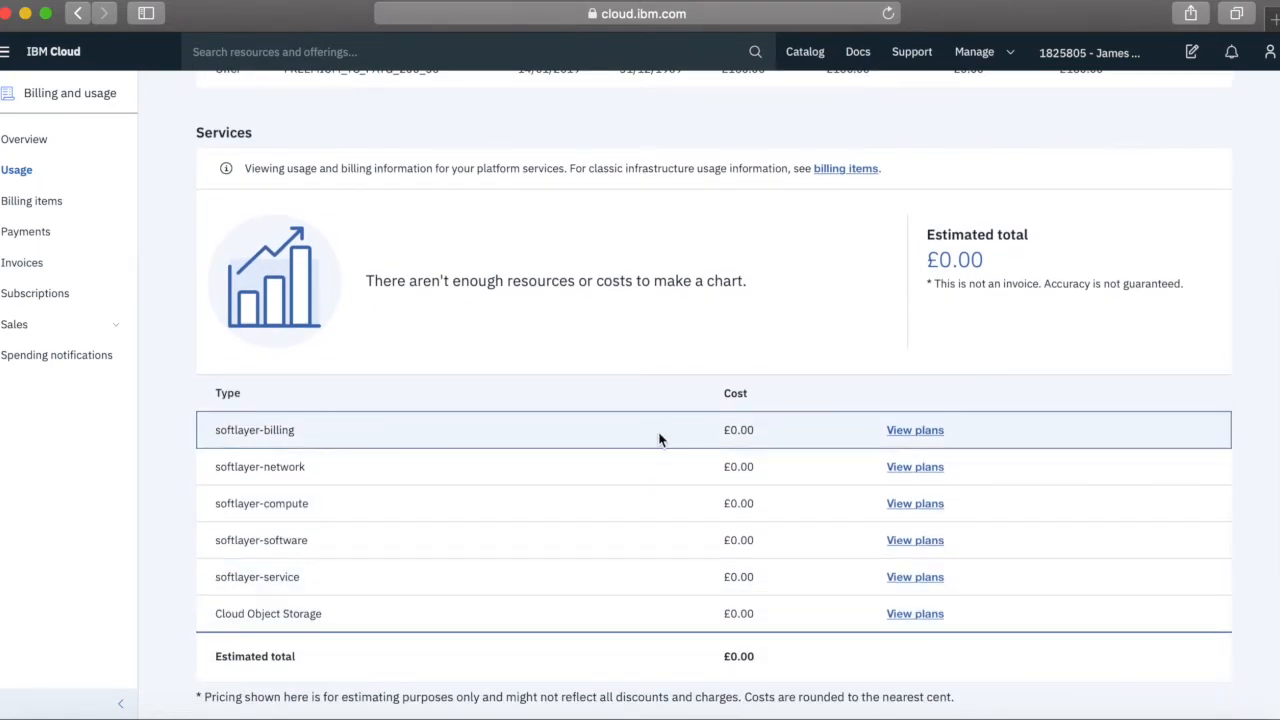
scroll(710, 511, "up", 7)
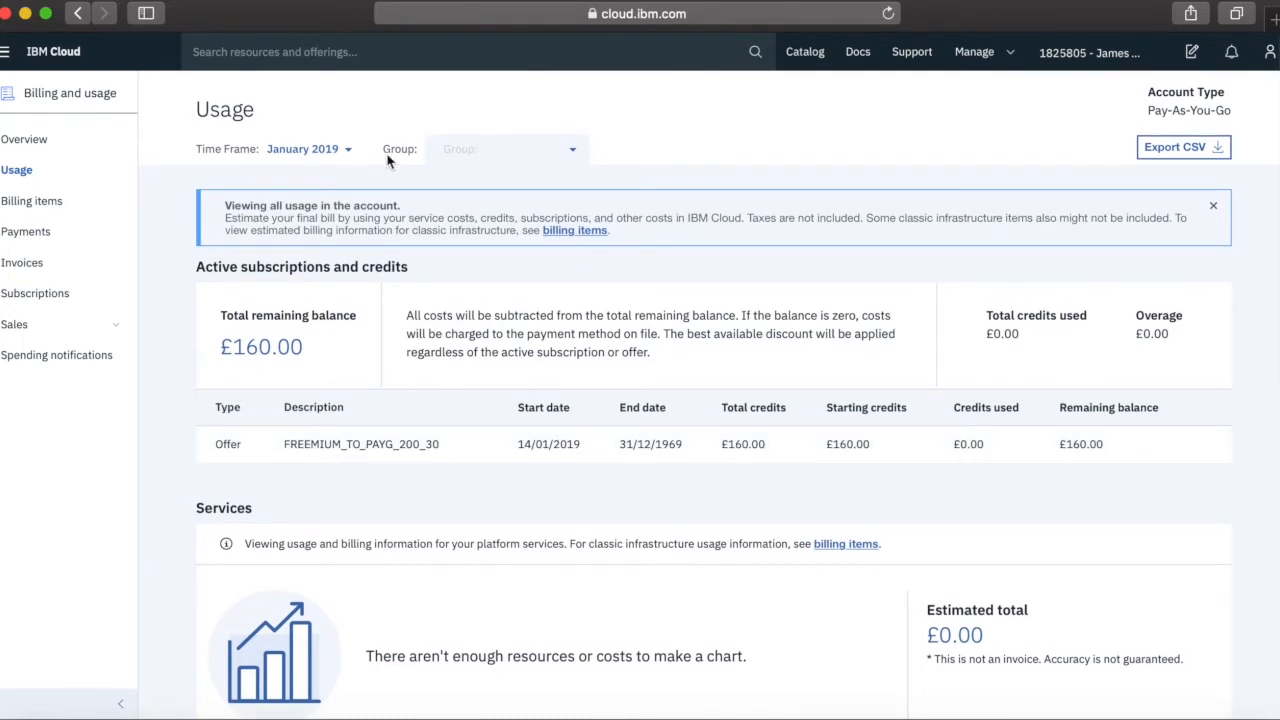
left_click(347, 150)
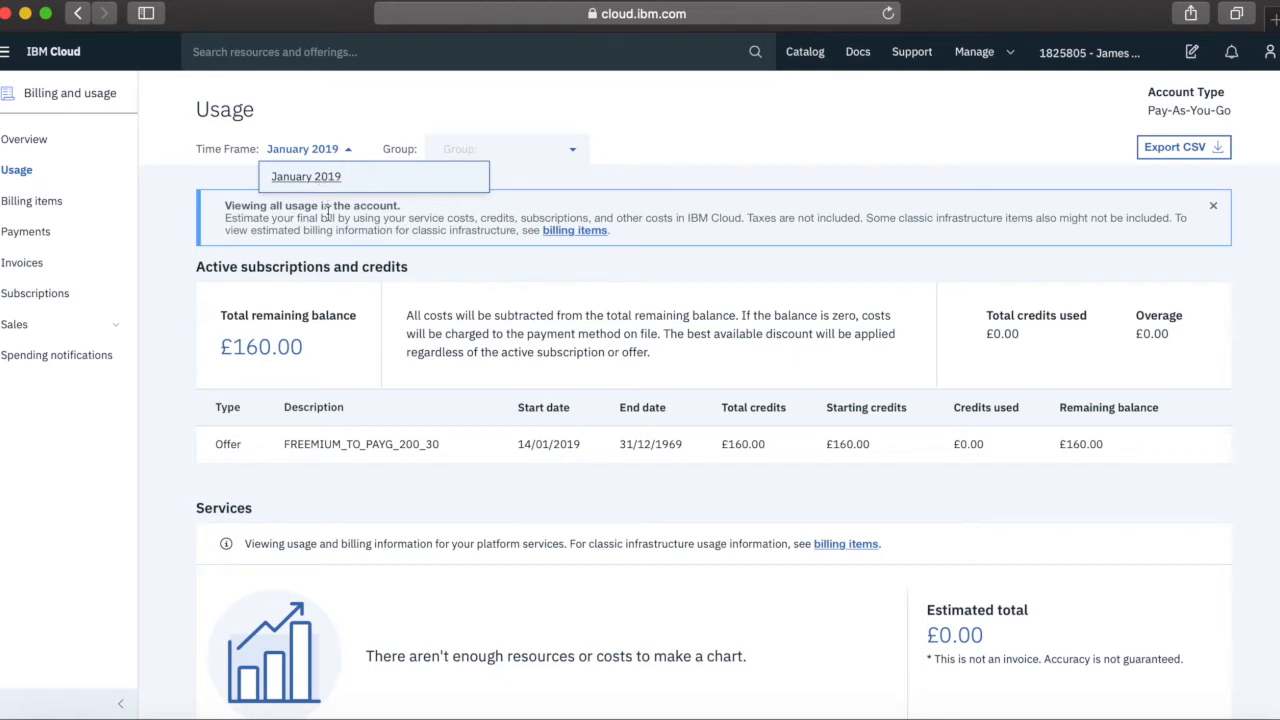
left_click(345, 122)
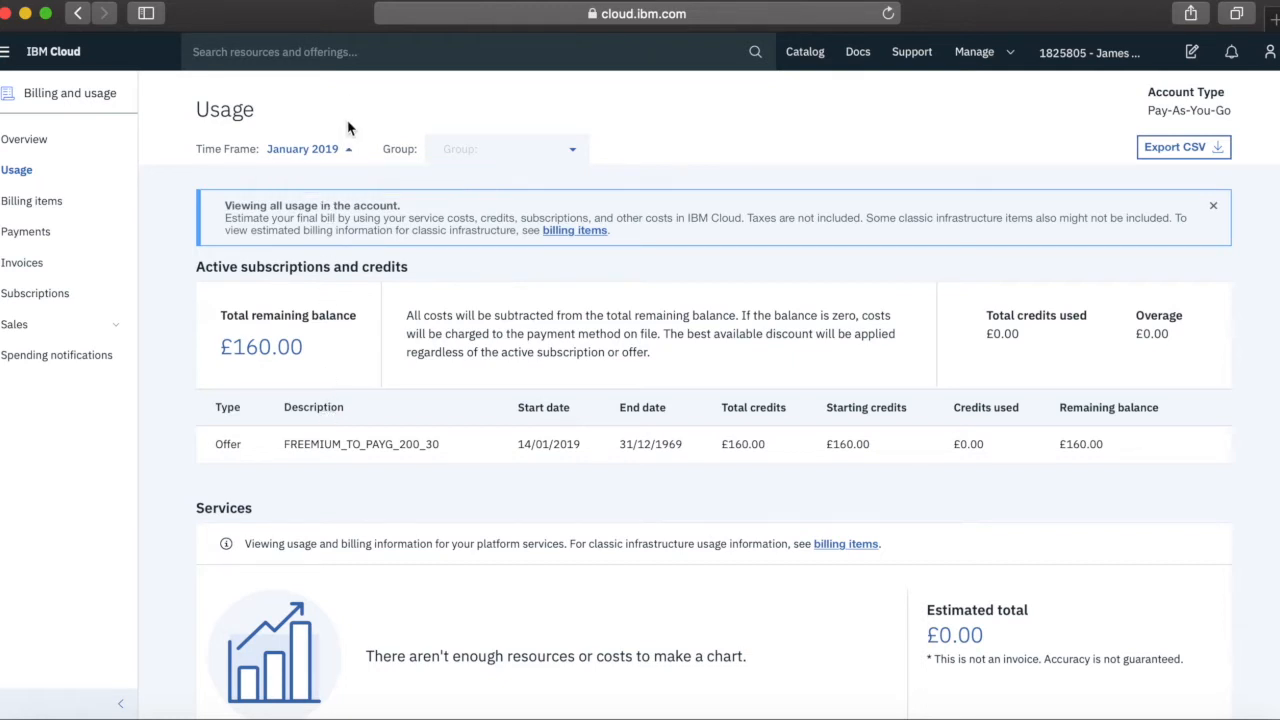
left_click(574, 158)
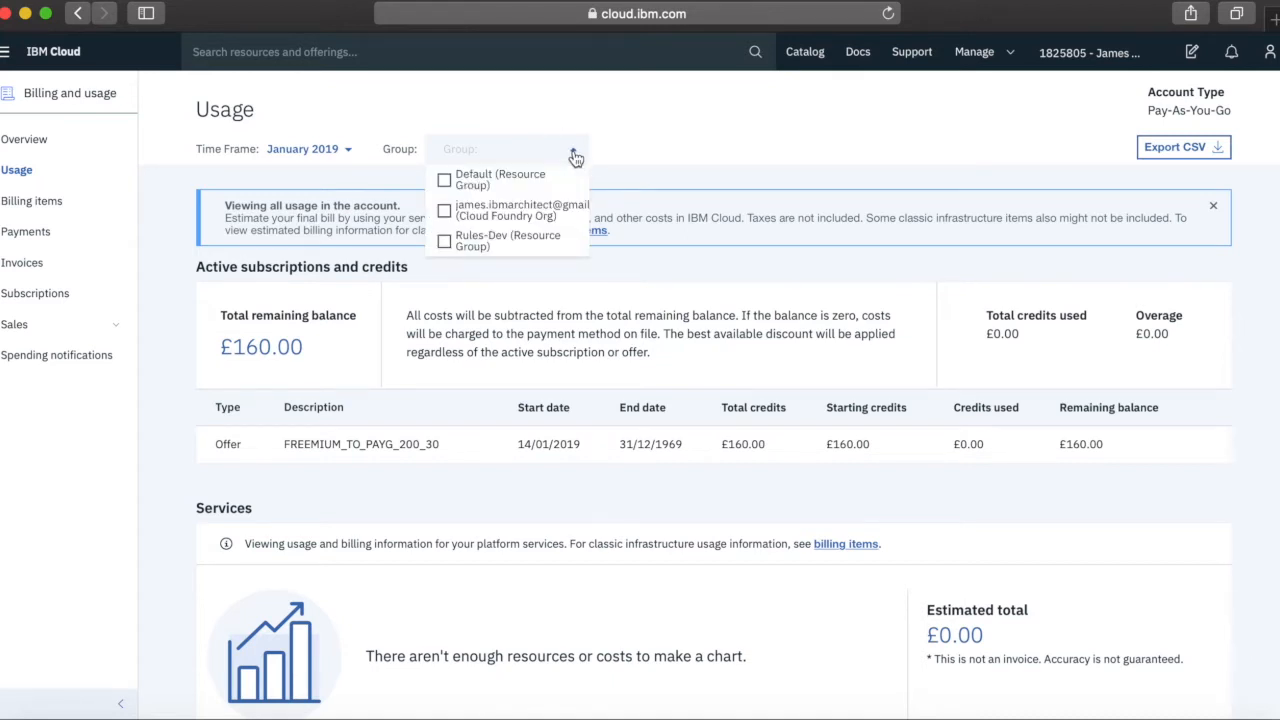
scroll(520, 210, "down", 3)
scroll(560, 212, "up", 3)
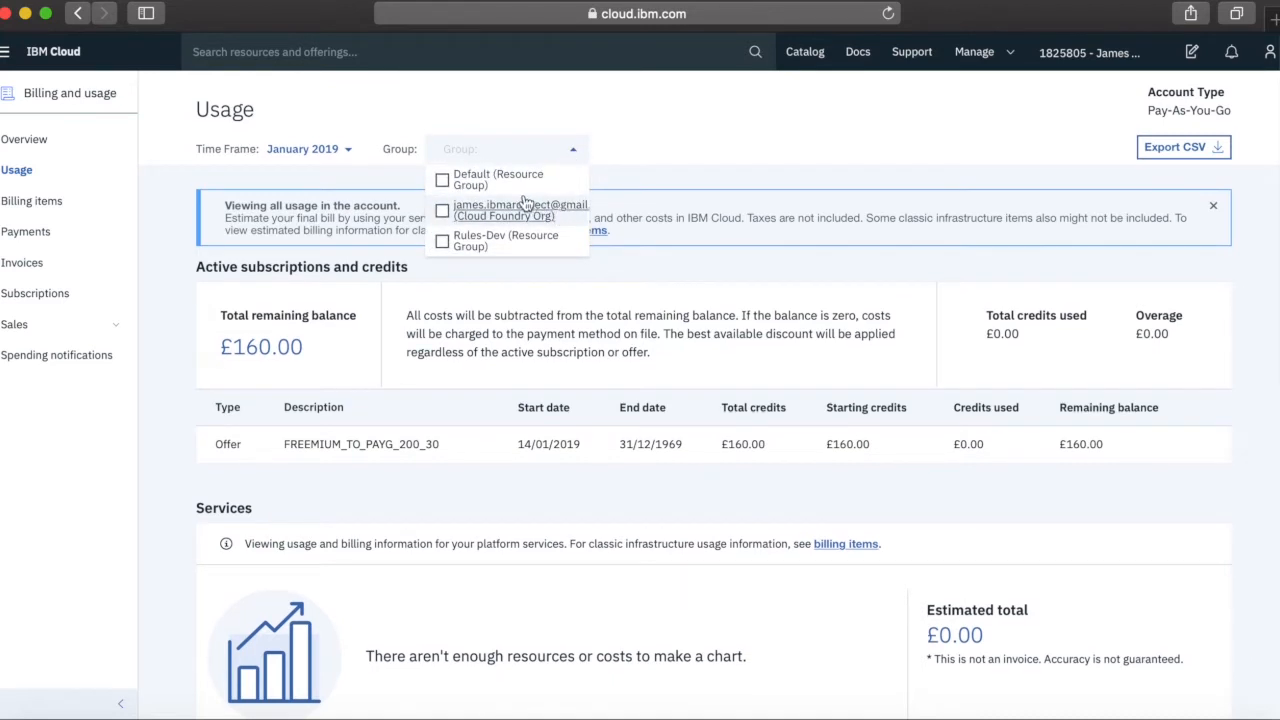
scroll(515, 215, "down", 1)
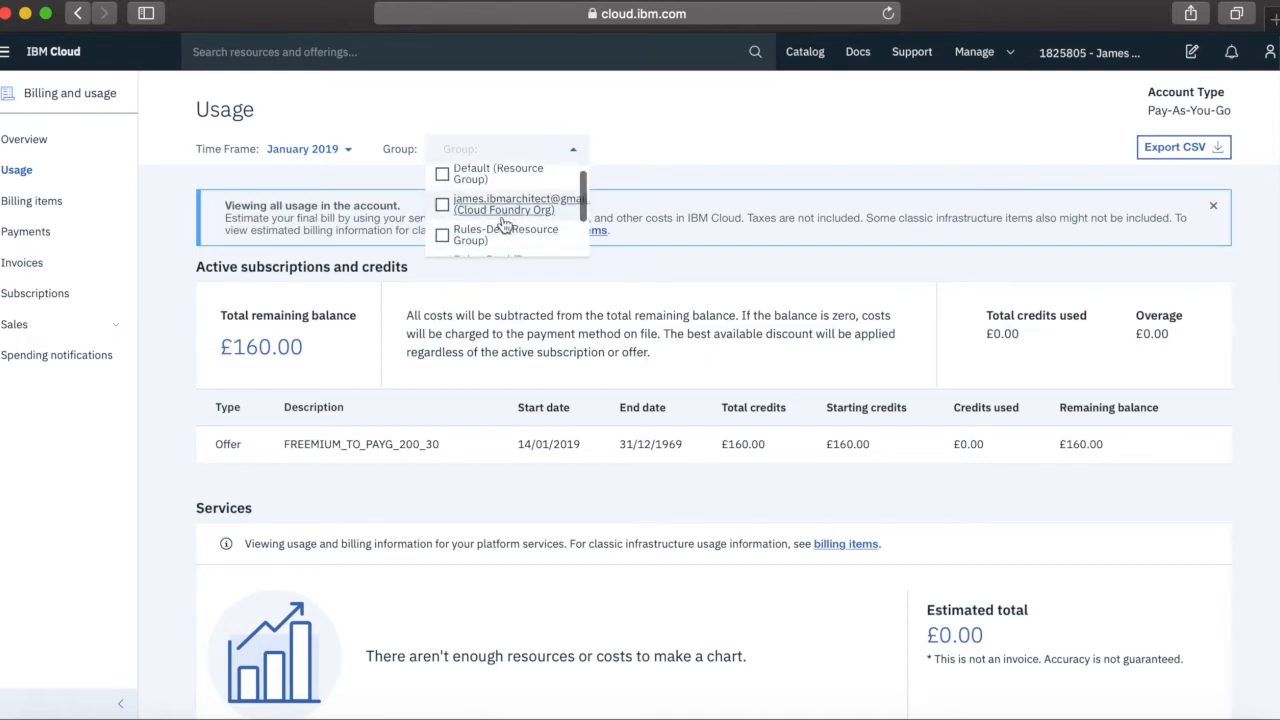
left_click(444, 204)
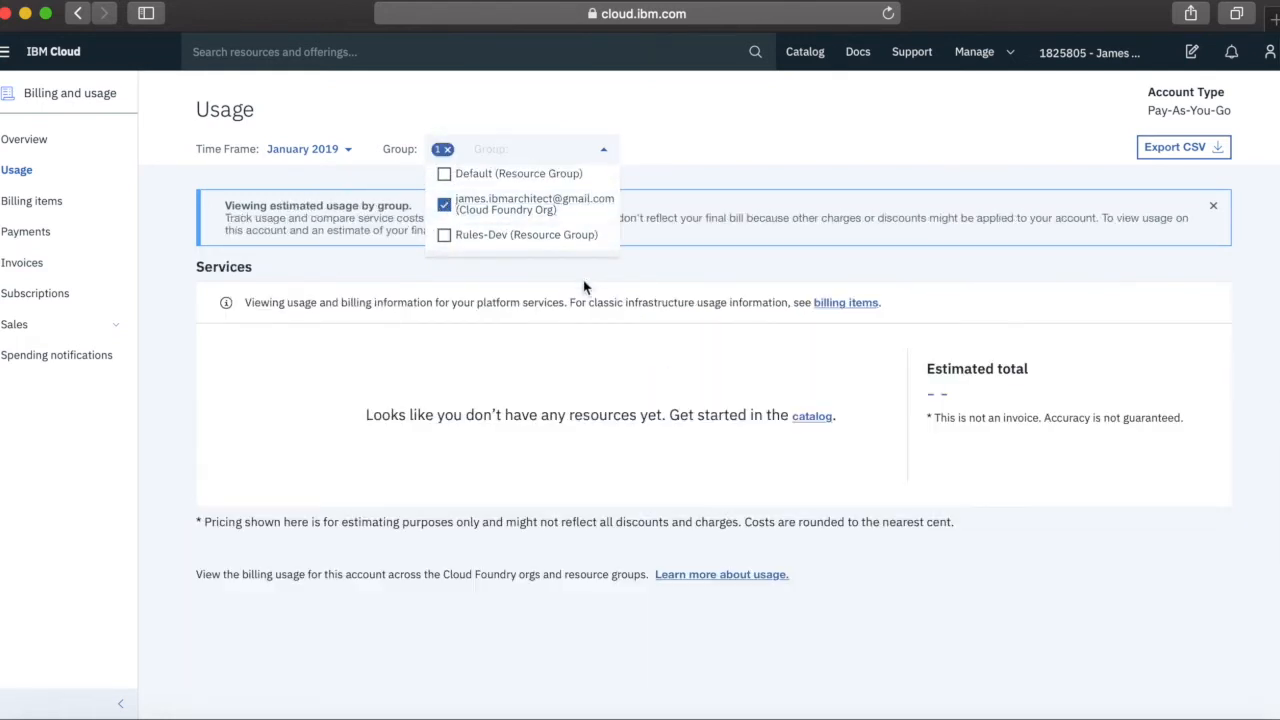
left_click(446, 205)
left_click(445, 176)
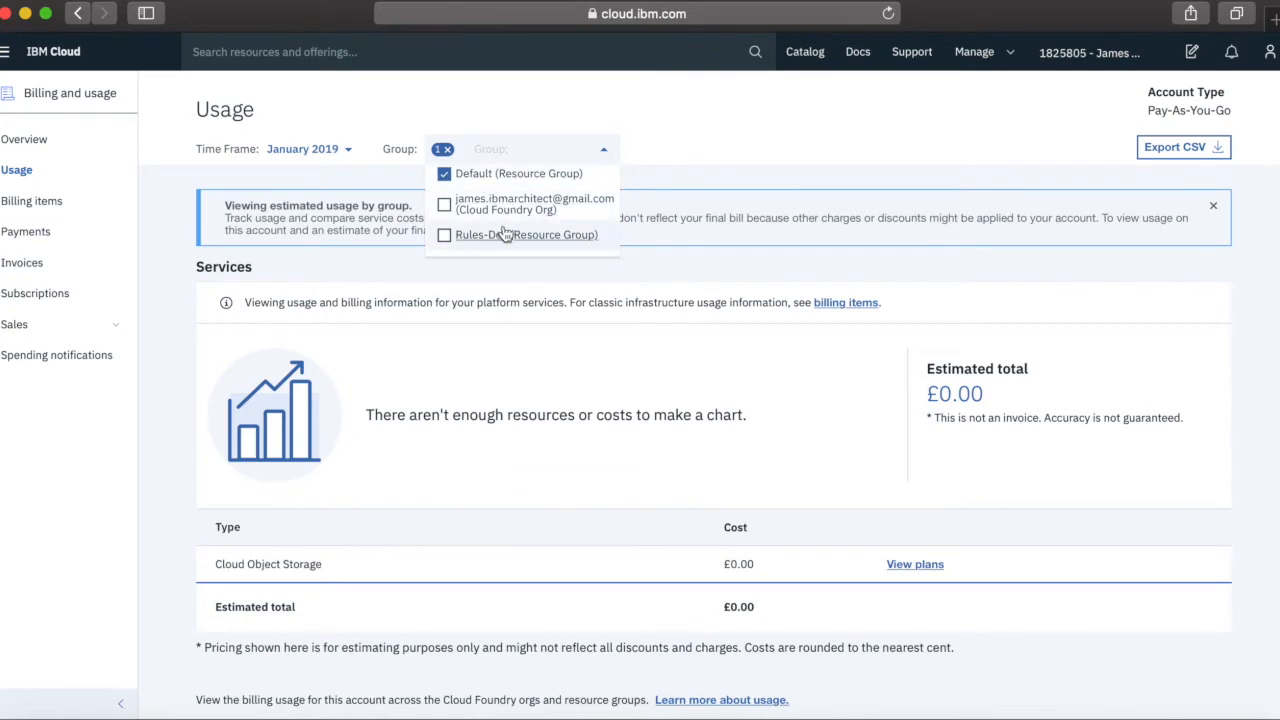
scroll(503, 233, "down", 3)
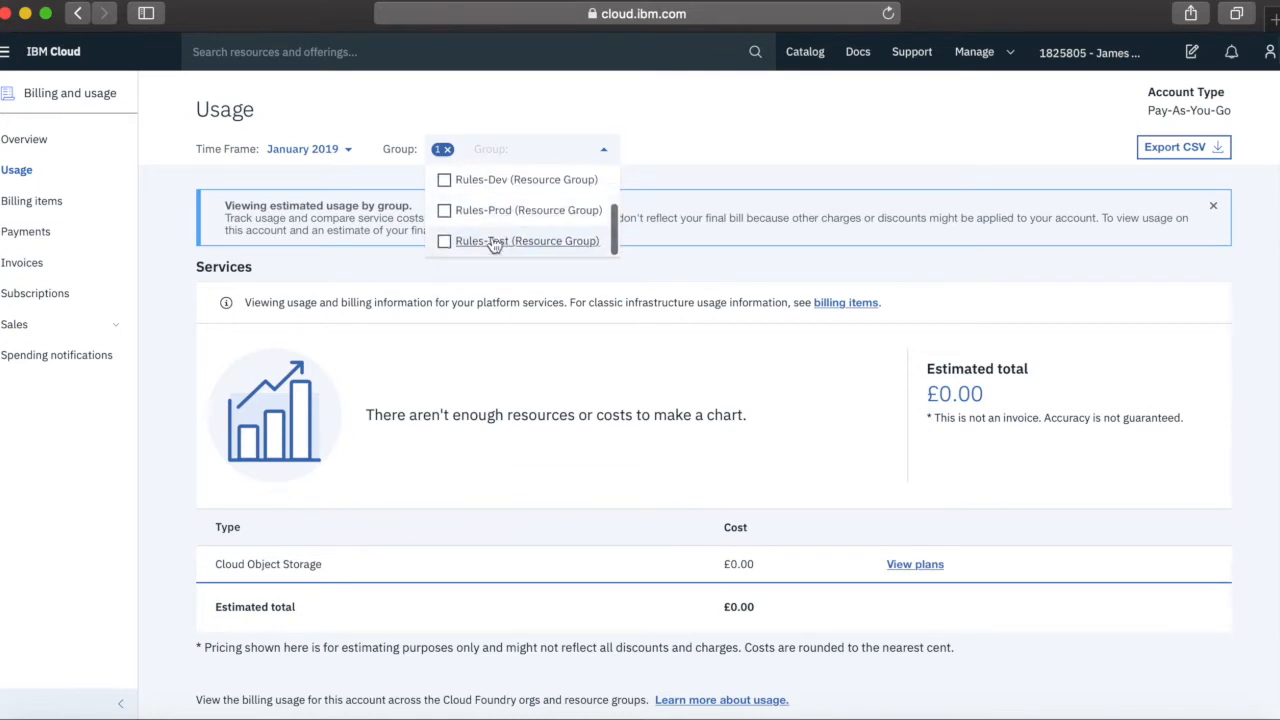
left_click(451, 245)
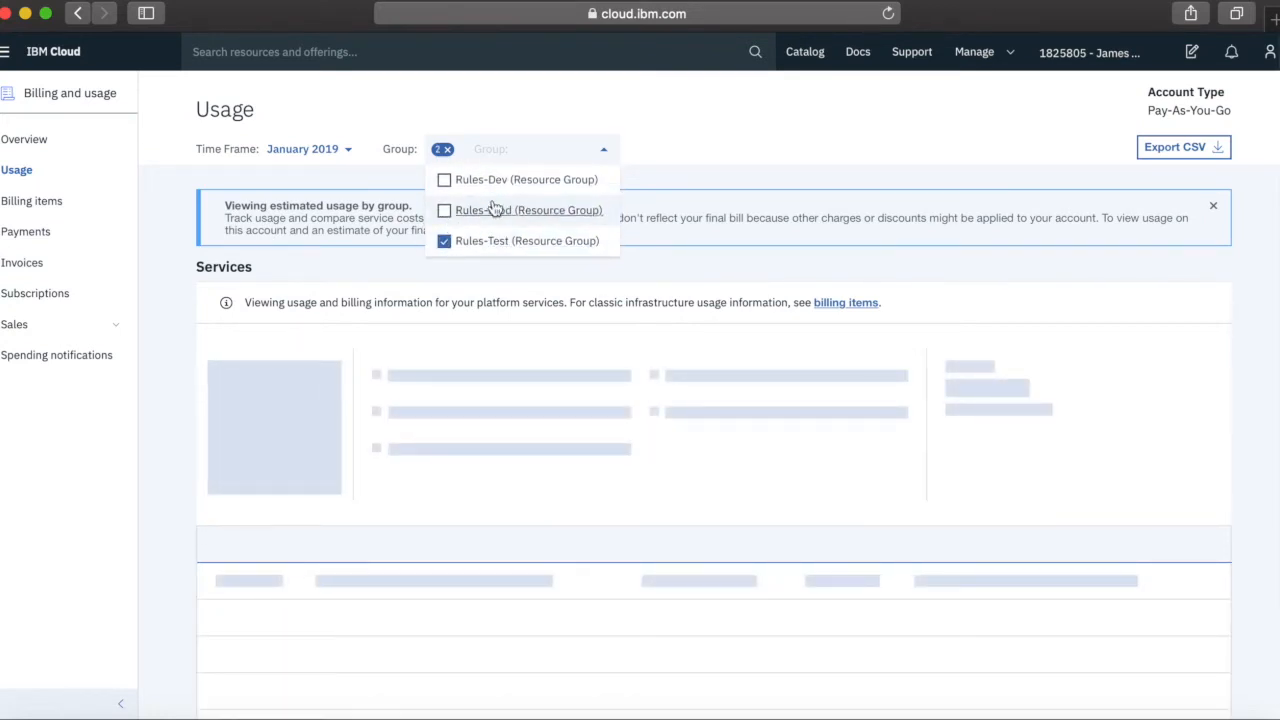
scroll(500, 207, "up", 3)
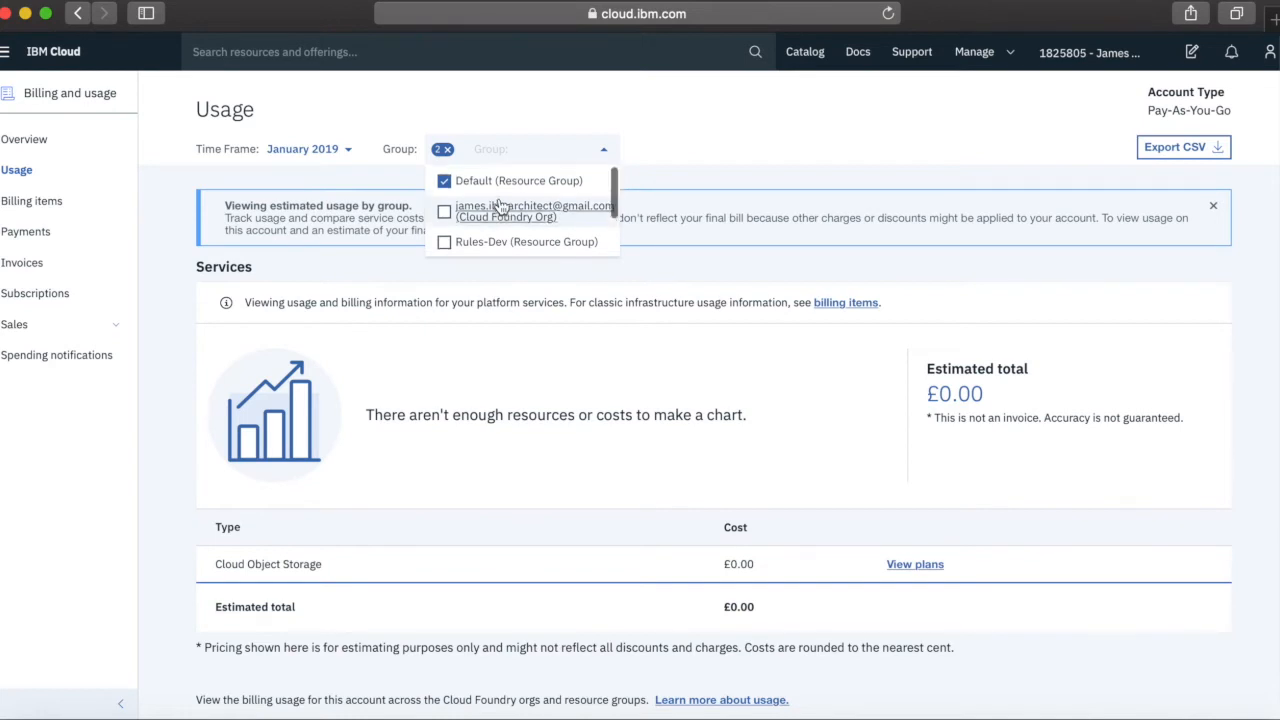
left_click(445, 181)
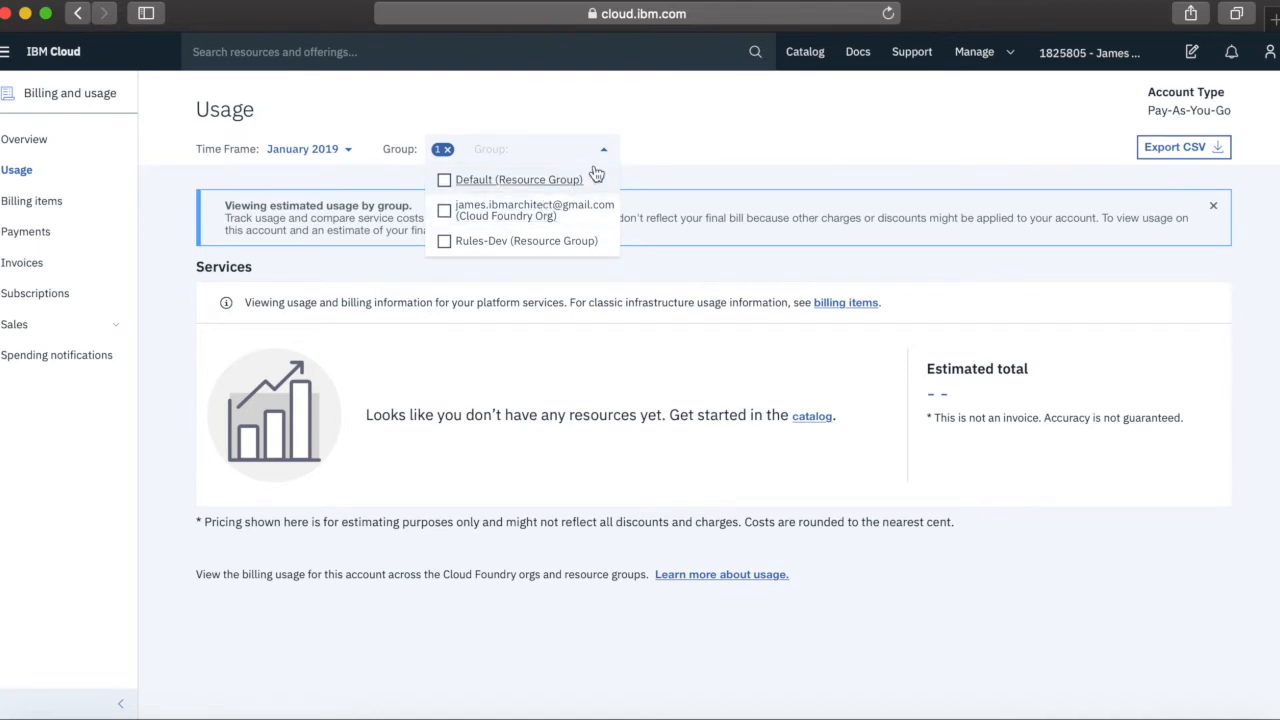
scroll(450, 205, "down", 3)
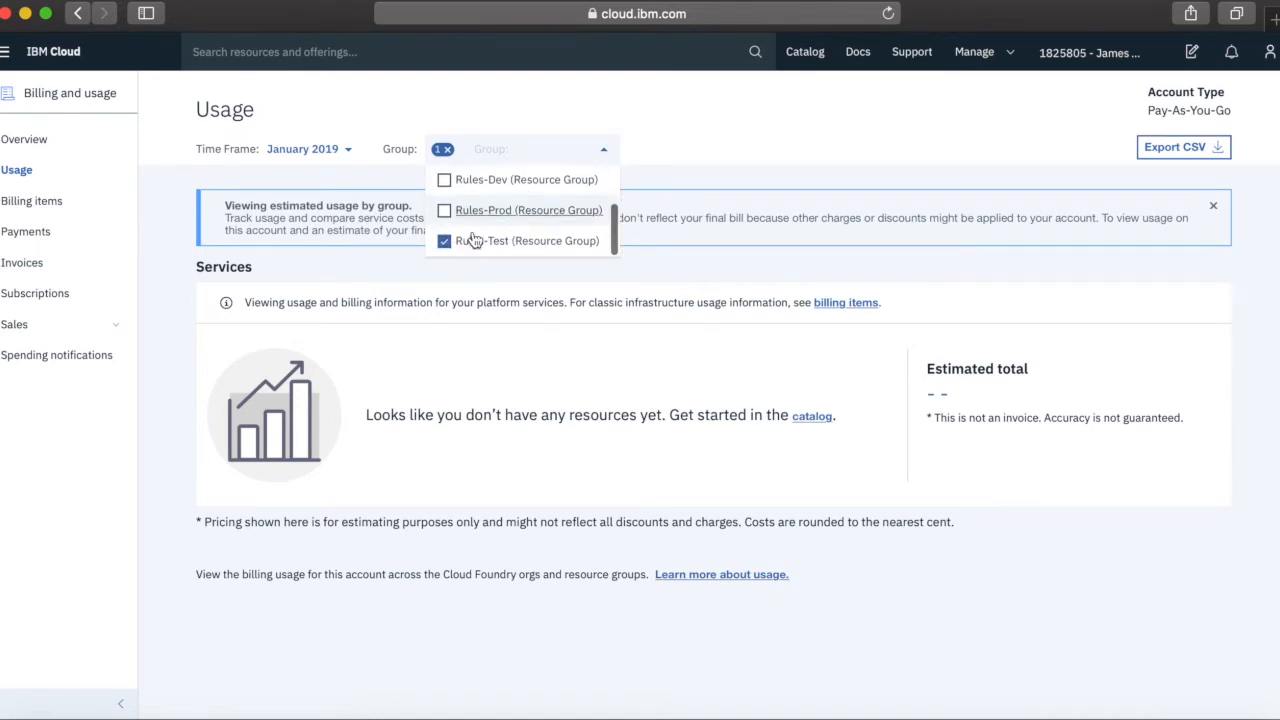
left_click(445, 242)
left_click(627, 273)
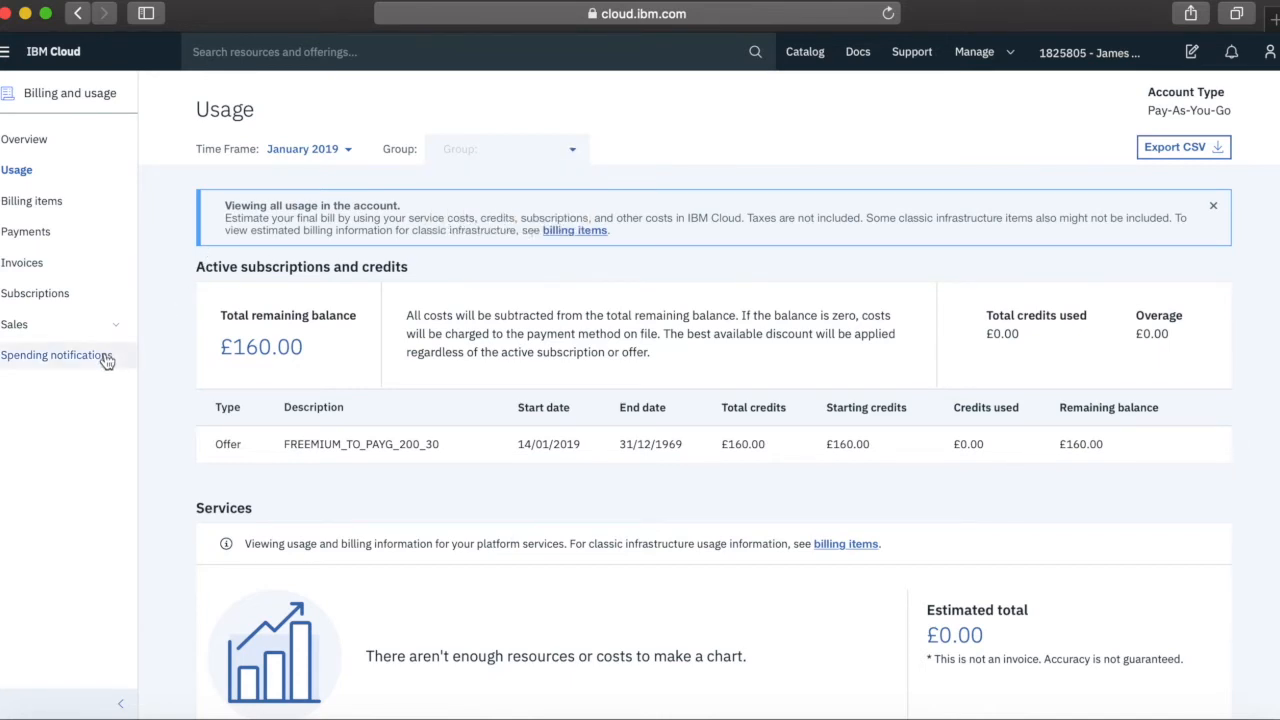
left_click(32, 208)
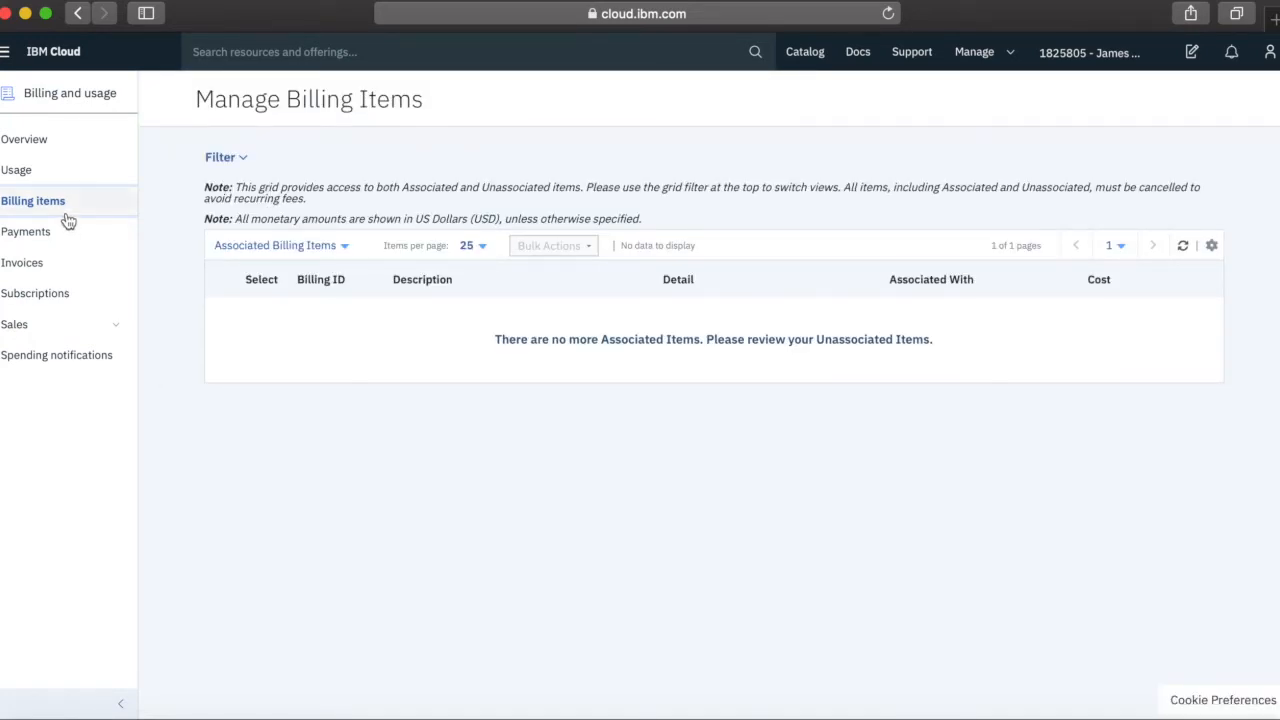
Look over Payments, then bring up the Invoices list of 8 £0.00 invoices
left_click(38, 232)
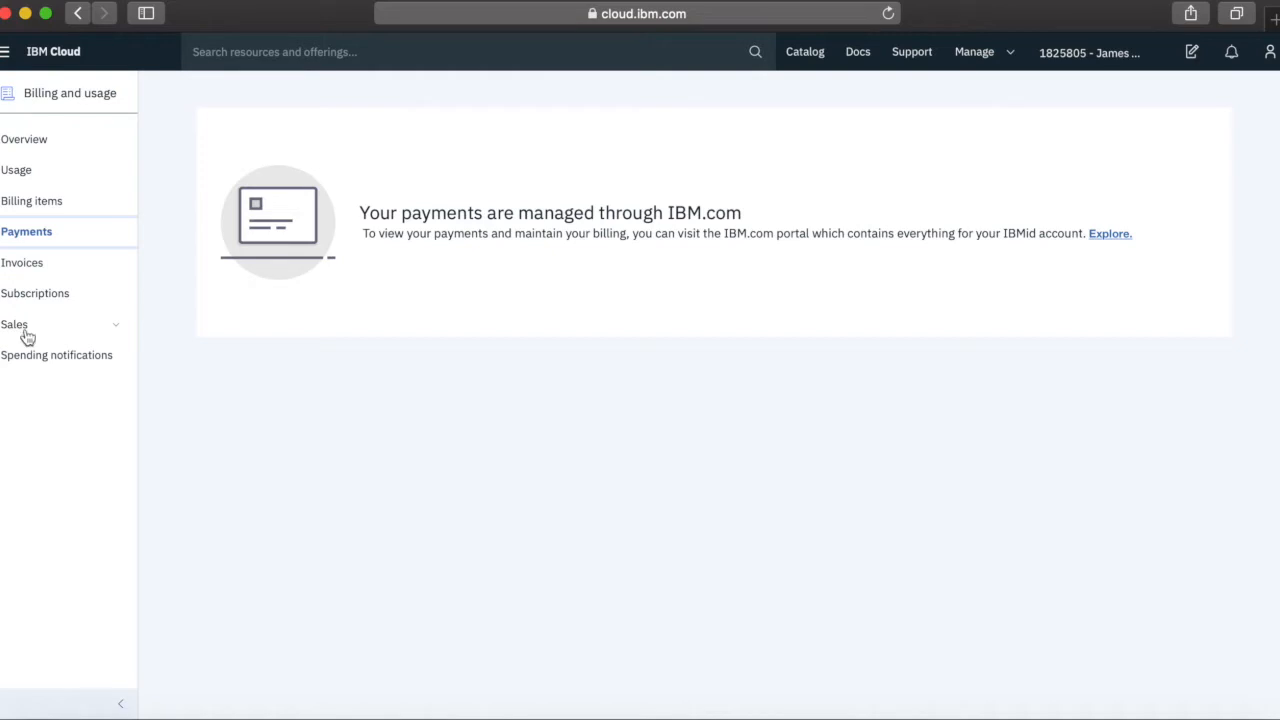
left_click(37, 265)
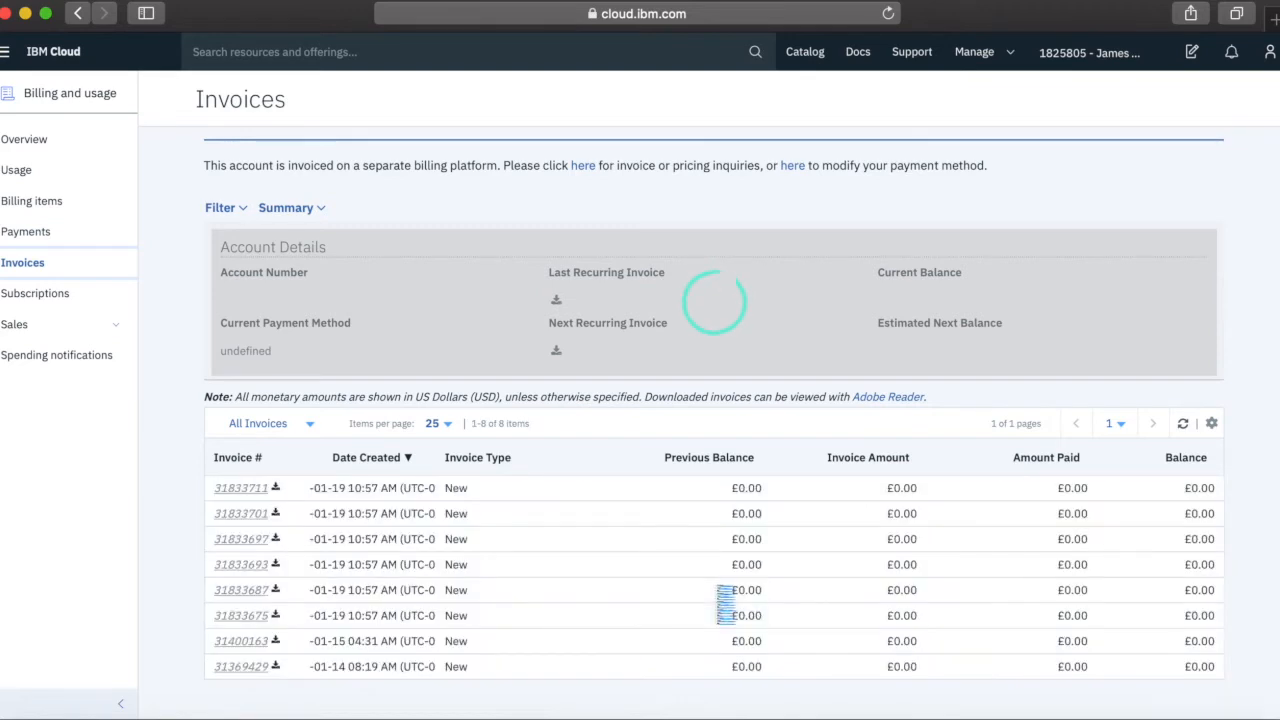
Check the Next Recurring Invoice email and download popup, close it, and go to Subscriptions
scroll(654, 600, "down", 1)
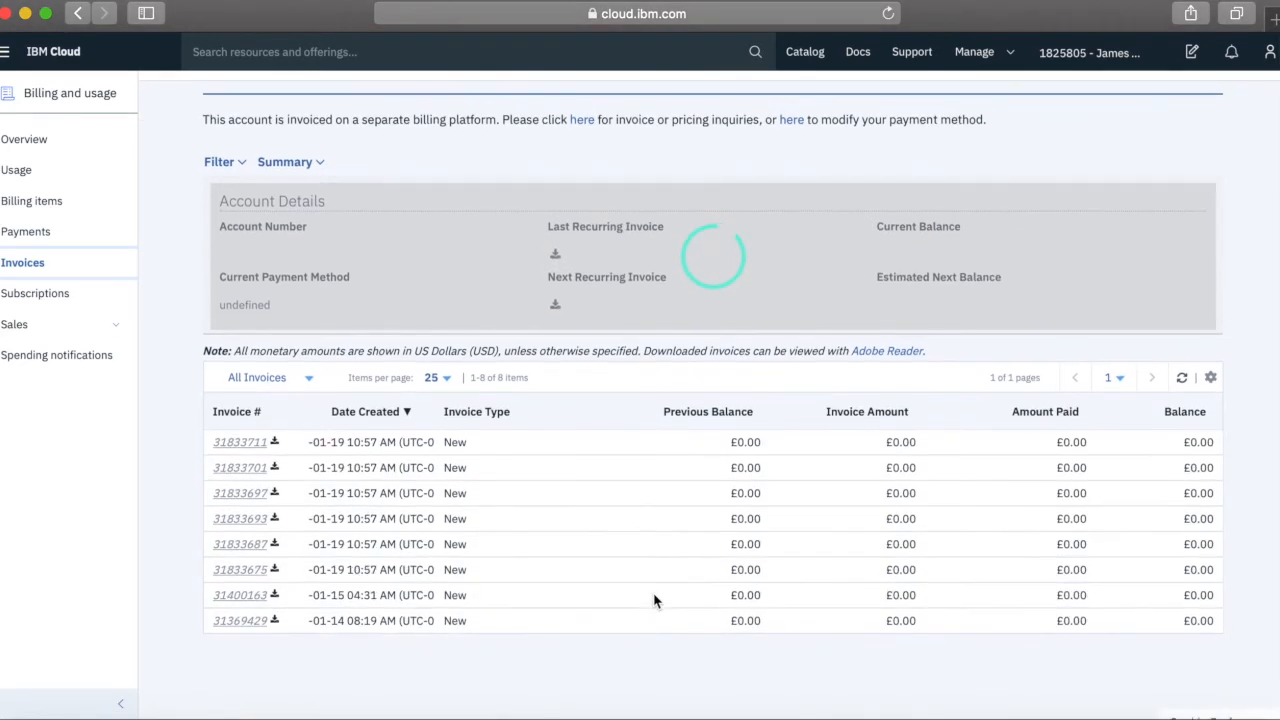
scroll(522, 538, "up", 1)
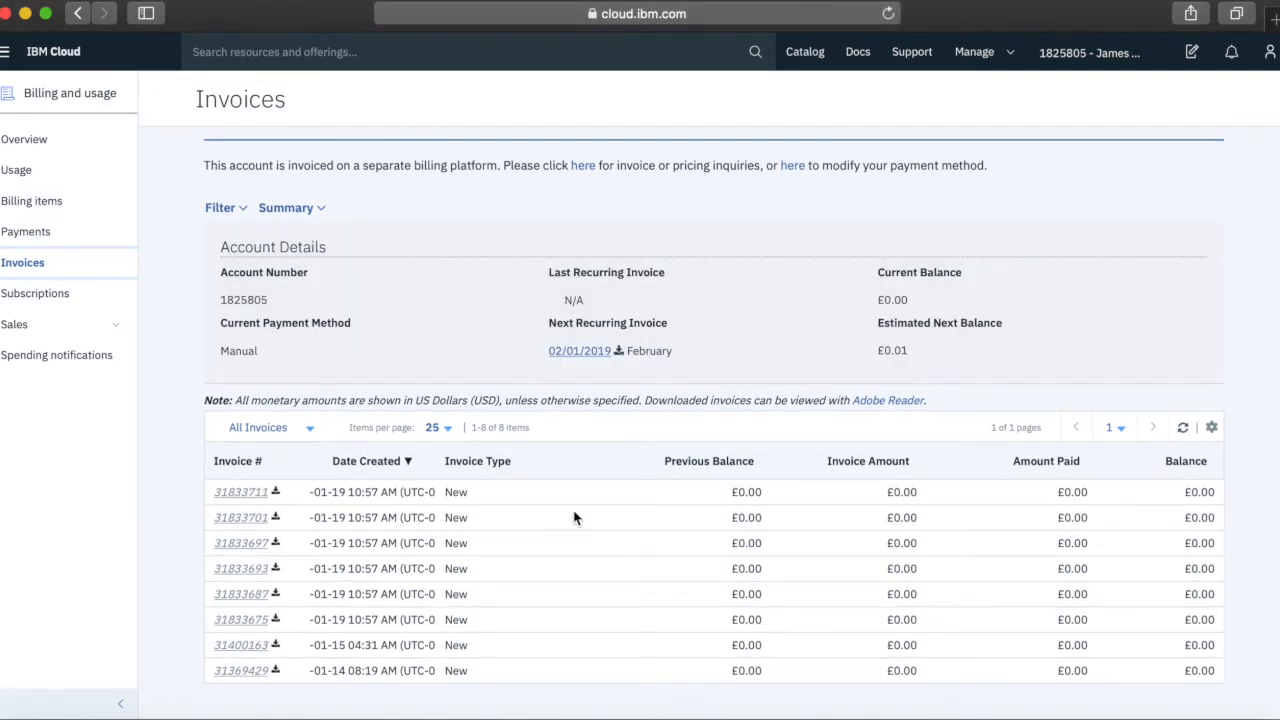
left_click(620, 353)
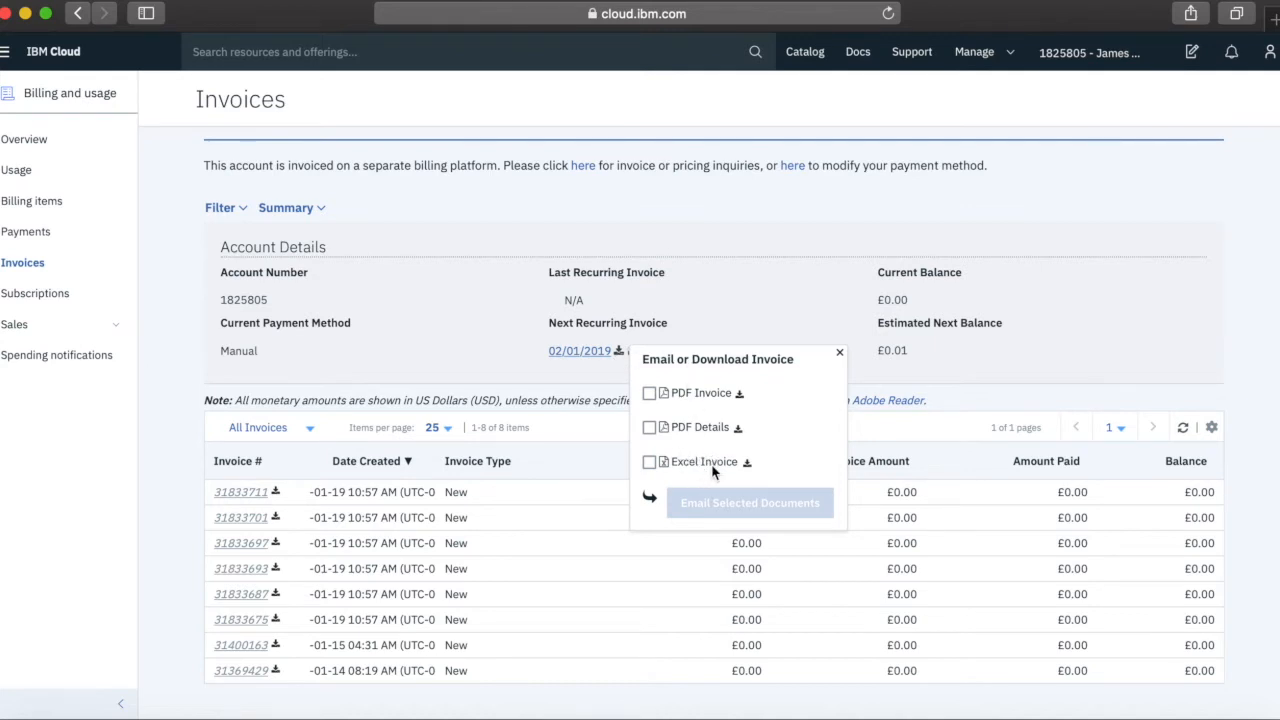
left_click(840, 353)
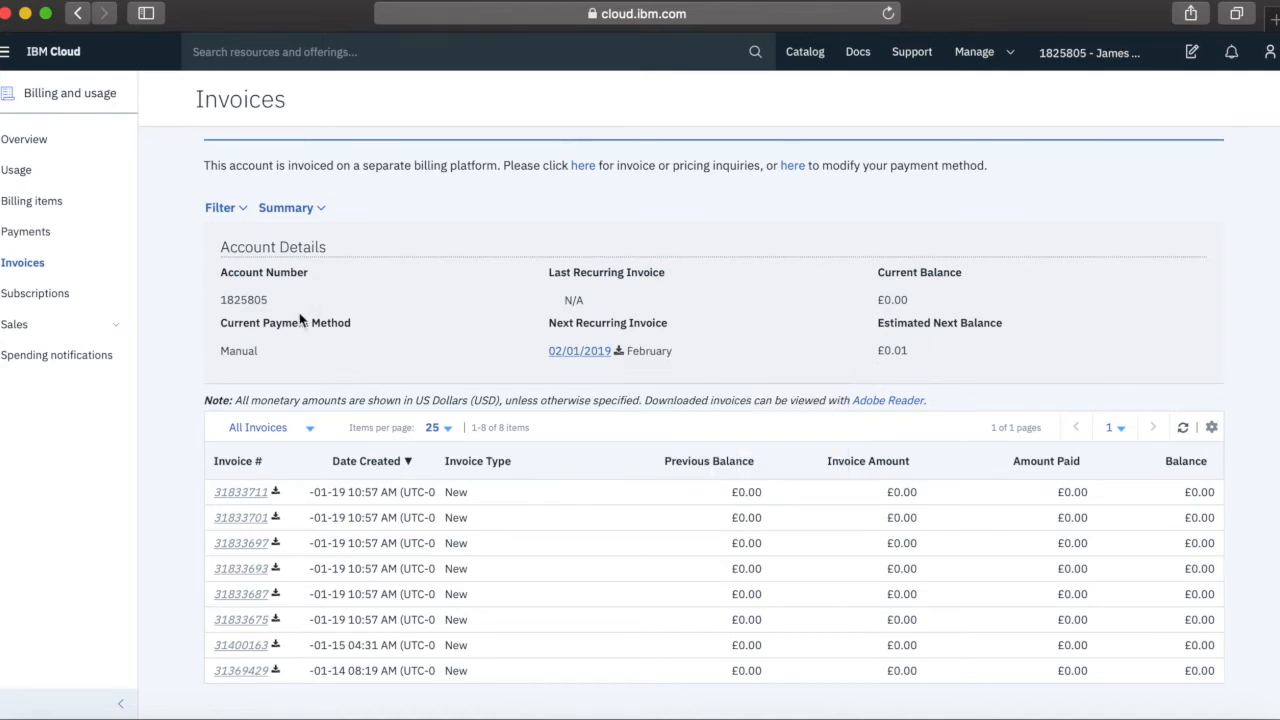
left_click(50, 300)
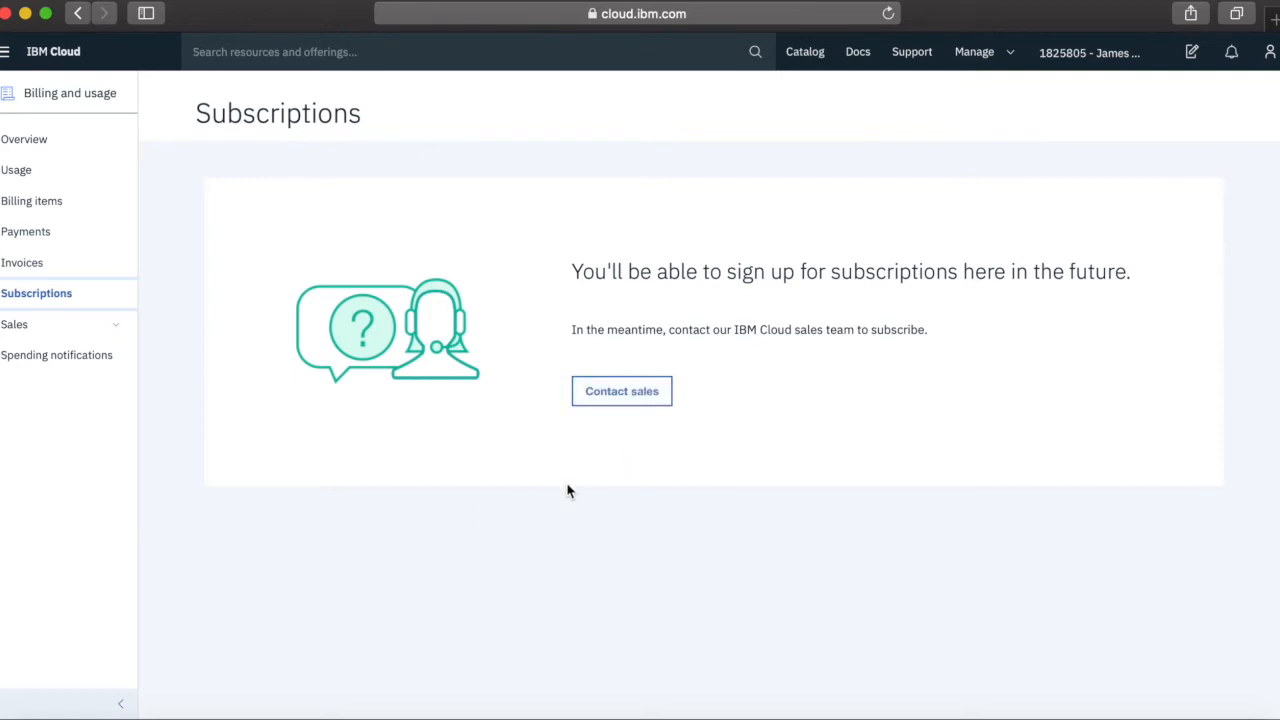
Go to Sales > Spending notifications, showing the 5 GBP and 100 GBP thresholds
left_click(26, 336)
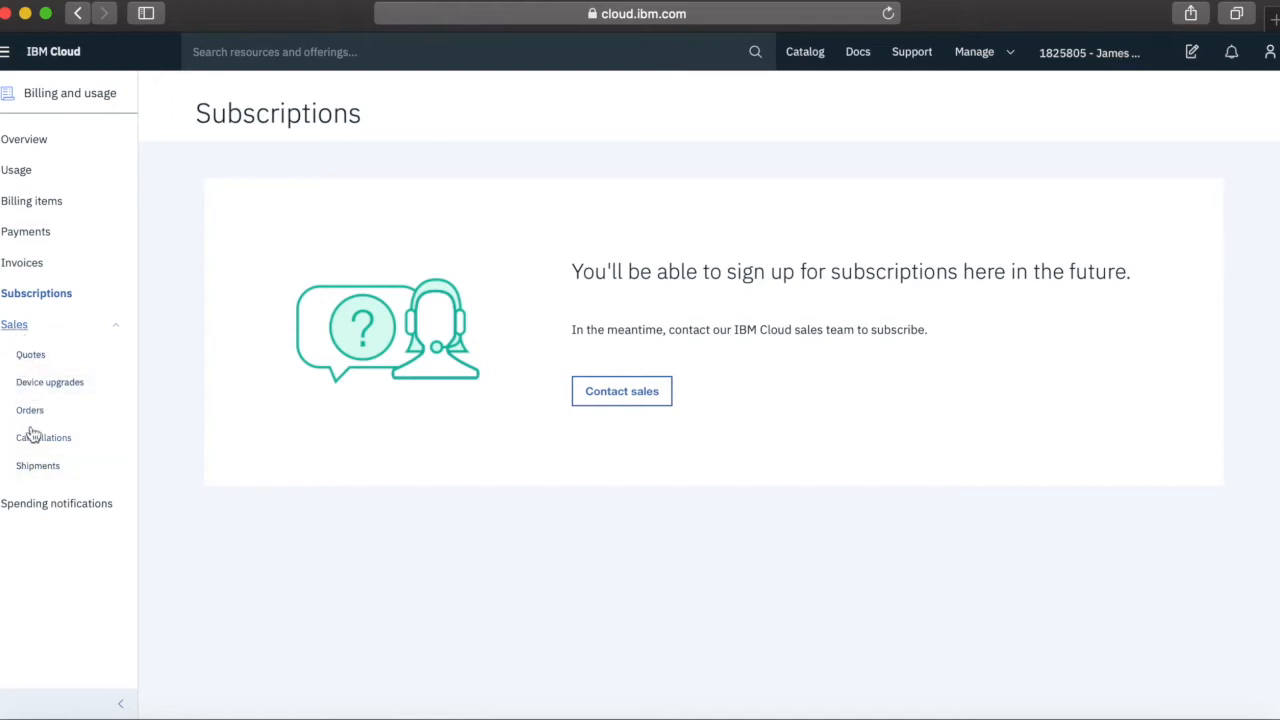
left_click(52, 510)
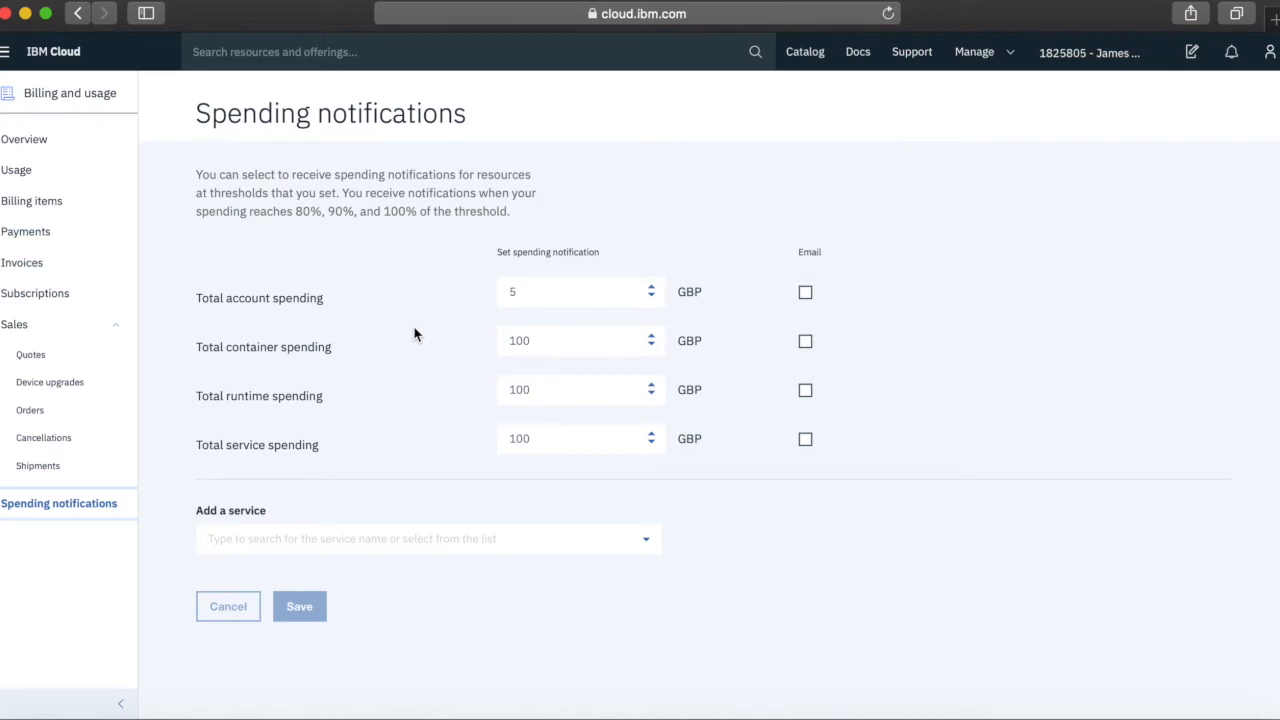
Change the account, container, runtime and service spending thresholds to 10 GBP each
left_click_drag(540, 291, 485, 291)
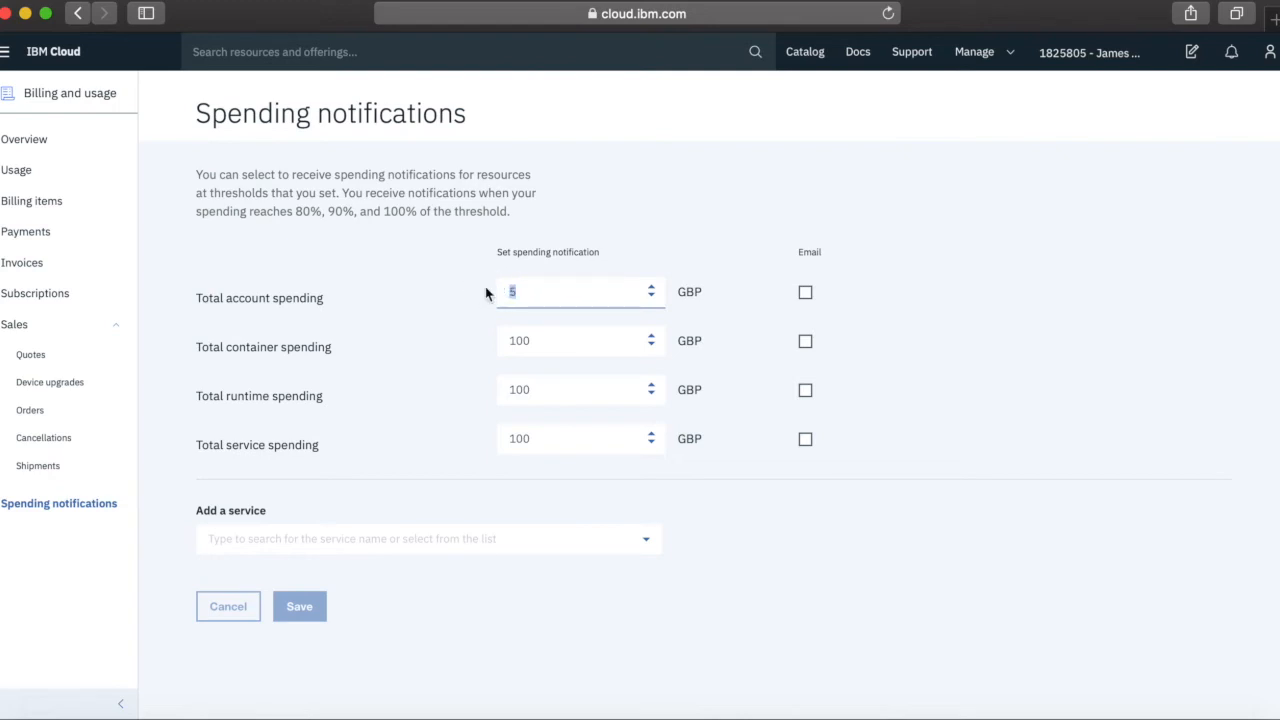
type("100")
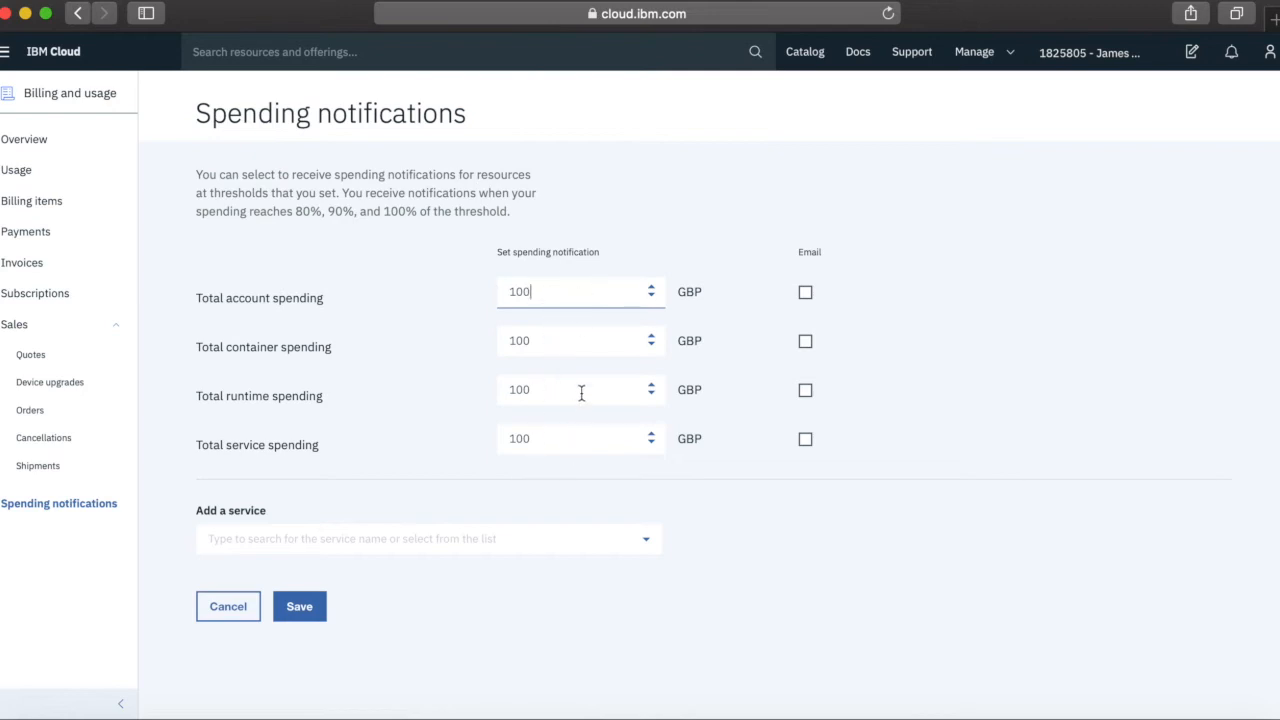
key("BackSpace")
key("BackSpace")
key("BackSpace")
type("10")
key("Tab")
type("10")
key("Tab")
type("10")
key("Tab")
type("10")
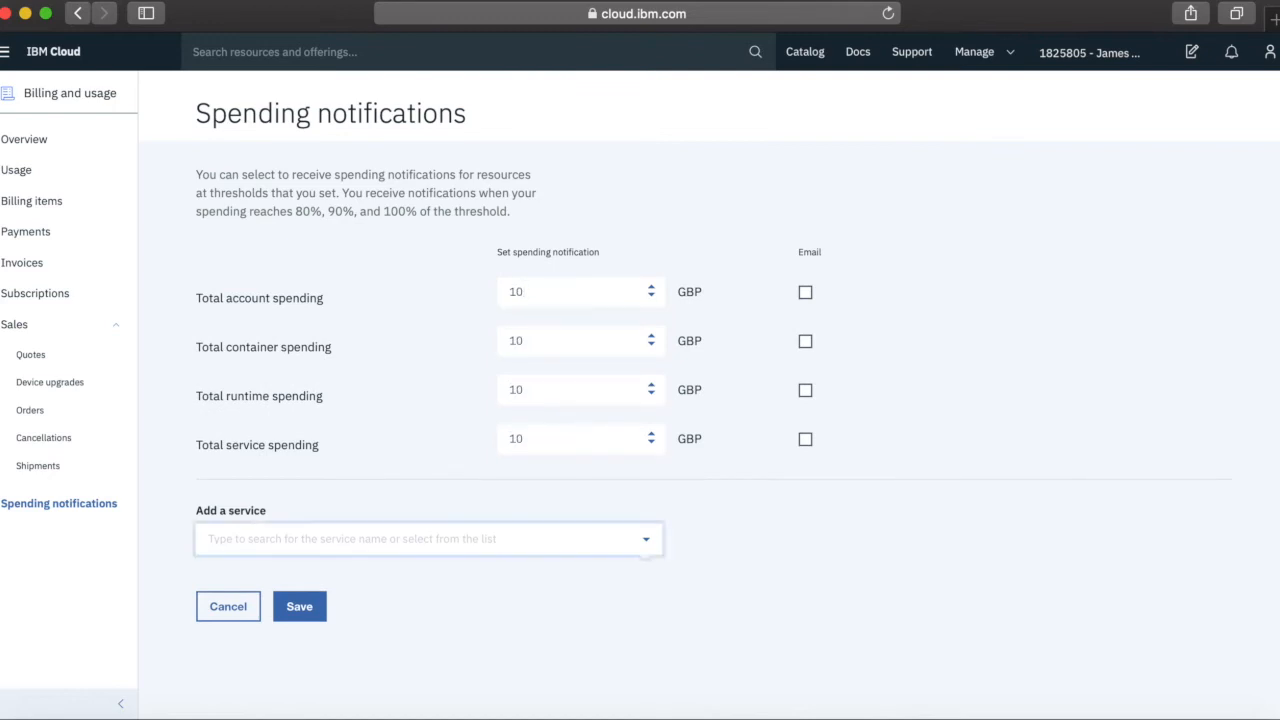
key("Tab")
Tick Email on the account, container, runtime and service threshold rows, then save
left_click(805, 292)
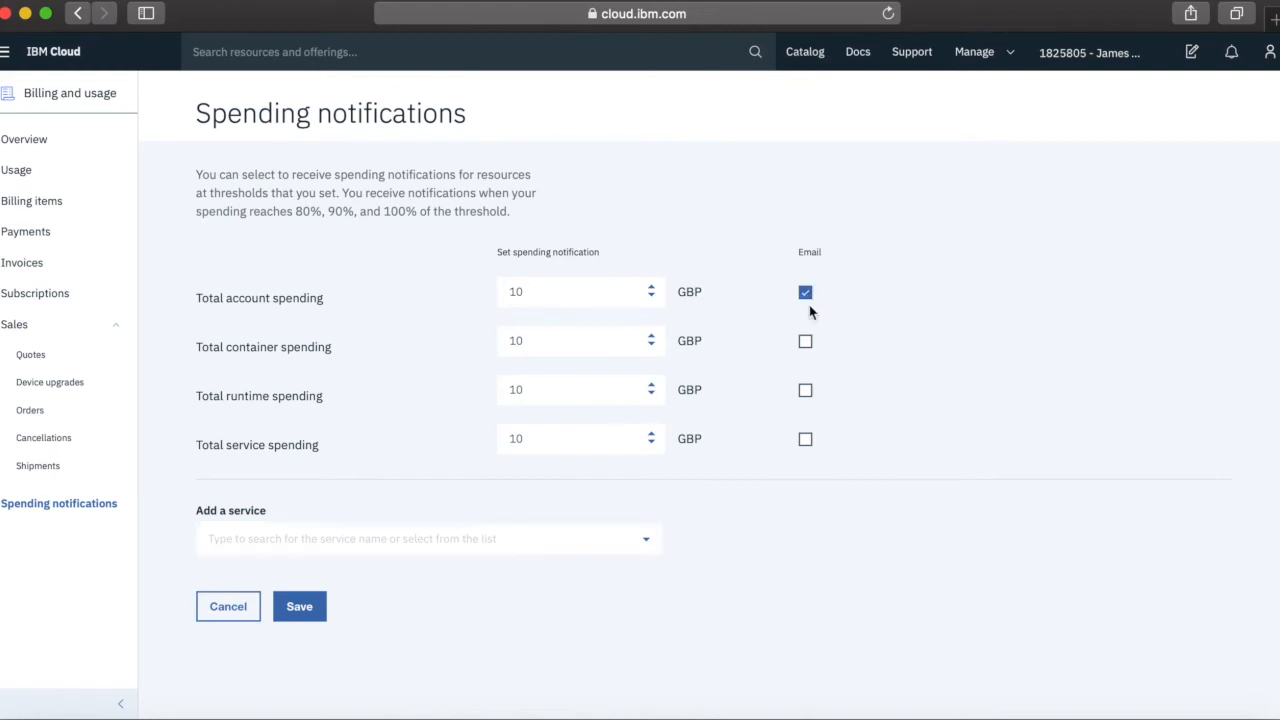
left_click(806, 343)
left_click(806, 391)
left_click(806, 440)
left_click(303, 612)
left_click(303, 613)
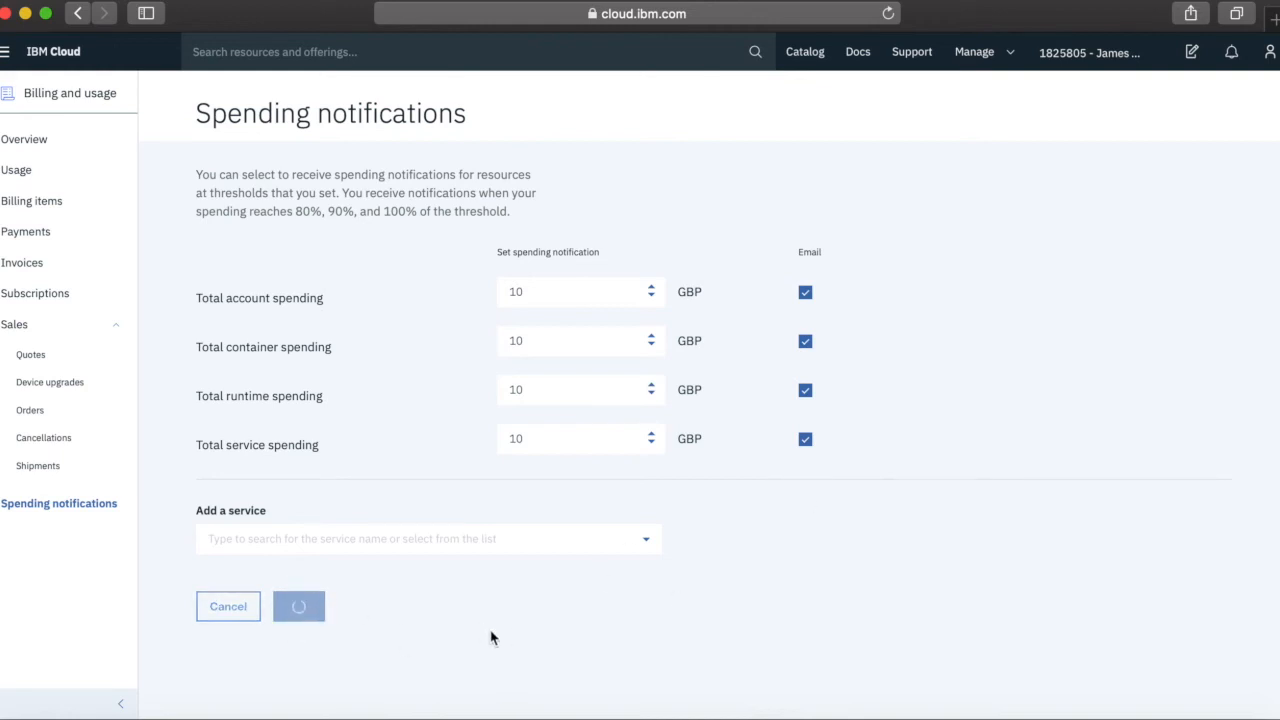